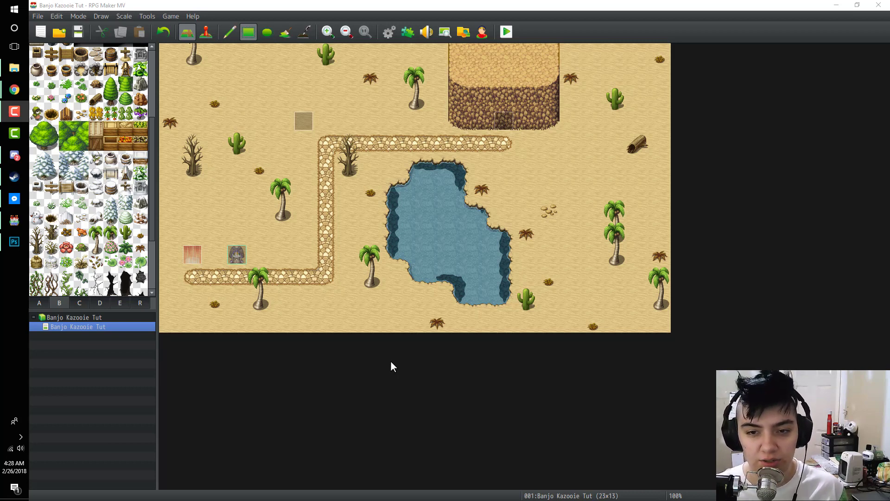
Step: Switch to event editing and line up the three existing events side by side along the map's top row
{"action": "left_click", "coordinate": [206, 41]}
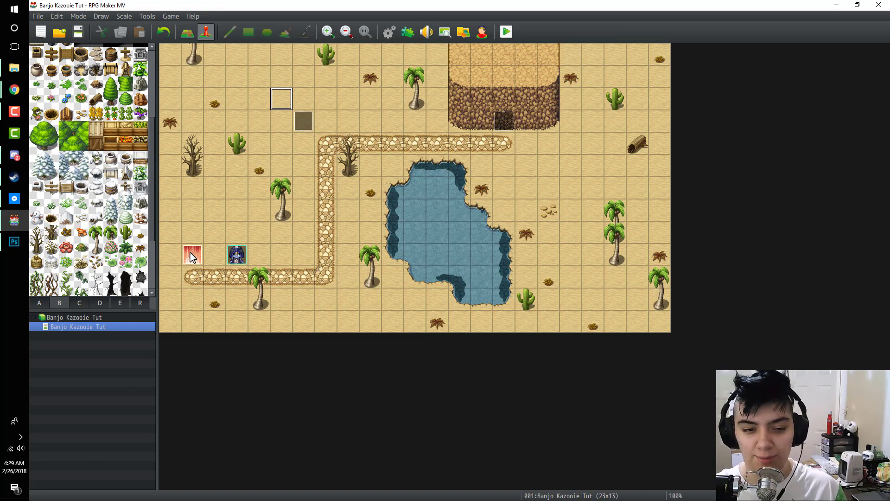
{"action": "left_click_drag", "start_coordinate": [192, 256], "coordinate": [237, 54]}
{"action": "left_click_drag", "start_coordinate": [303, 120], "coordinate": [259, 54]}
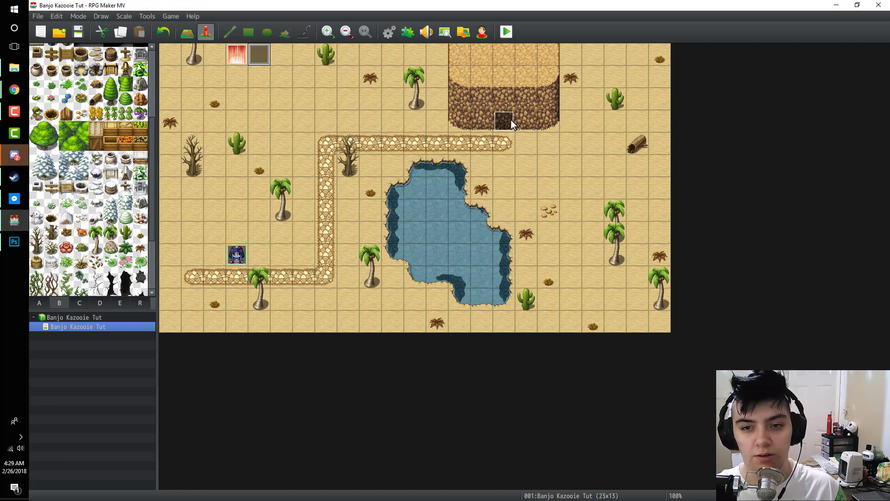
{"action": "left_click_drag", "start_coordinate": [510, 120], "coordinate": [281, 55]}
{"action": "left_click", "coordinate": [243, 71]}
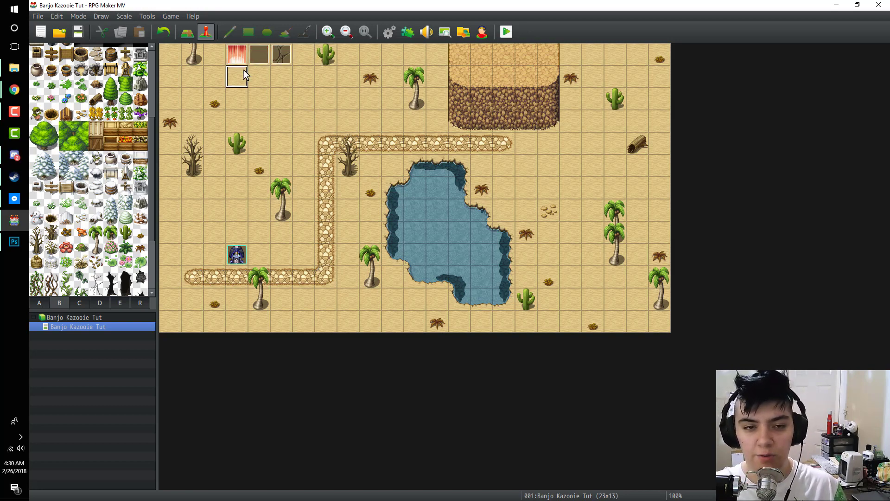
Step: Examine the first page of the red light event in the event editor and close it without changes
{"action": "left_click", "coordinate": [236, 56]}
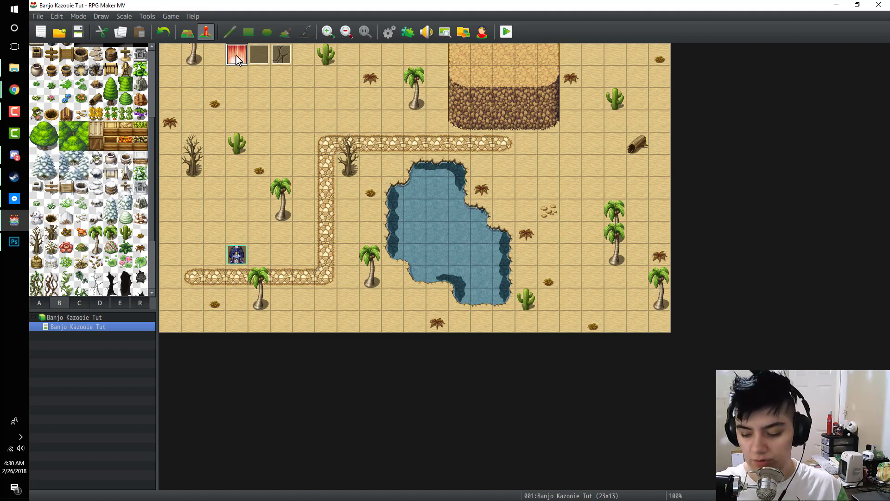
{"action": "left_click", "coordinate": [243, 72]}
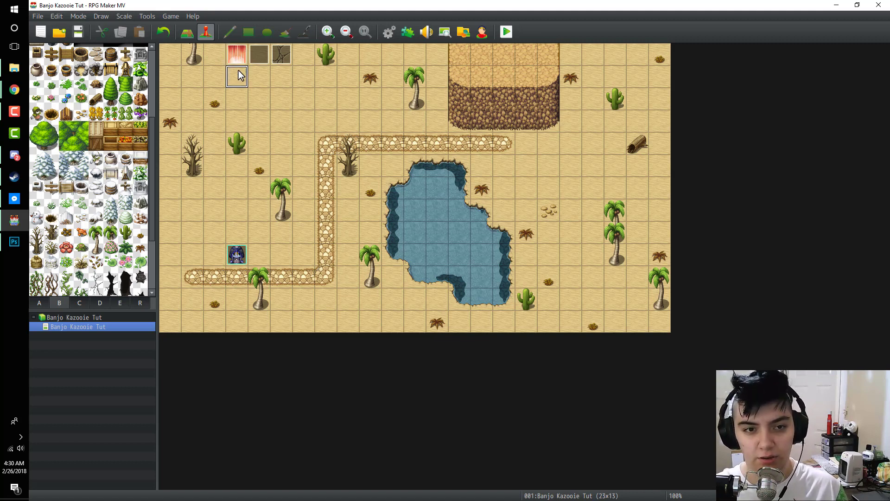
{"action": "left_click", "coordinate": [240, 57]}
{"action": "key", "text": "Return"}
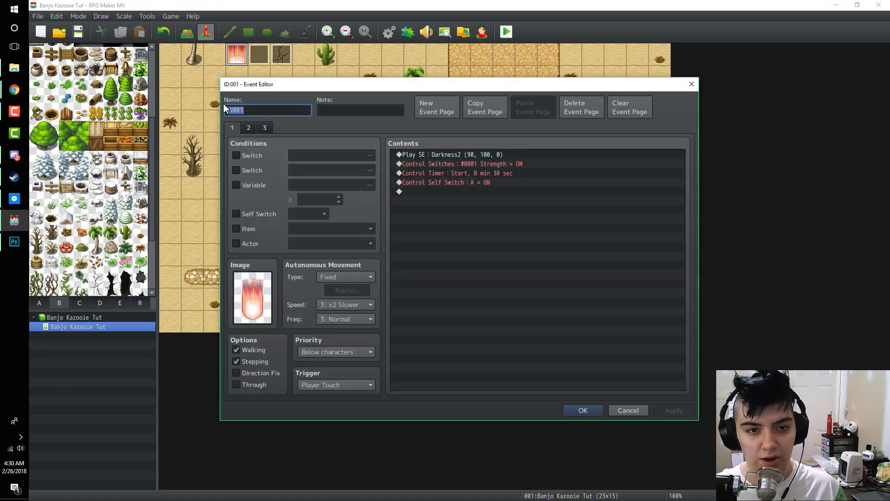
{"action": "left_click", "coordinate": [692, 86]}
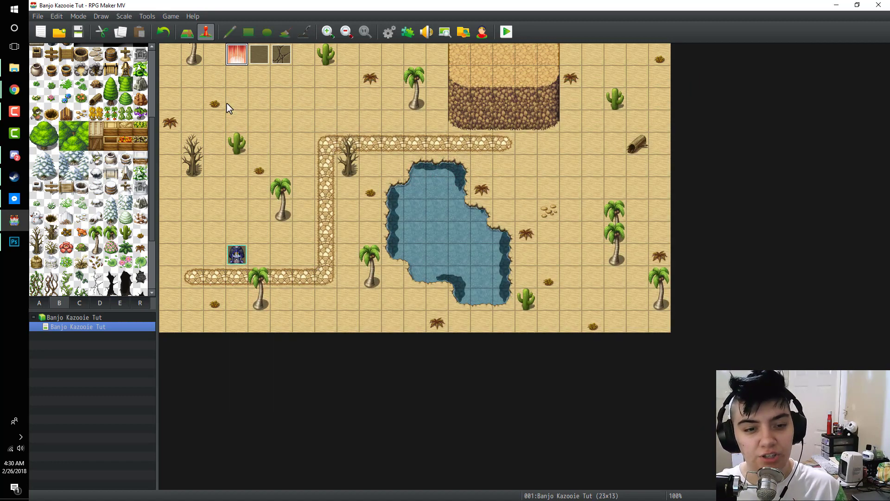
Step: Return the red light and cracked-wall events to their original tiles and place the blank event below the northern cactus
{"action": "left_click_drag", "start_coordinate": [237, 54], "coordinate": [192, 254]}
{"action": "left_click_drag", "start_coordinate": [259, 55], "coordinate": [350, 85]}
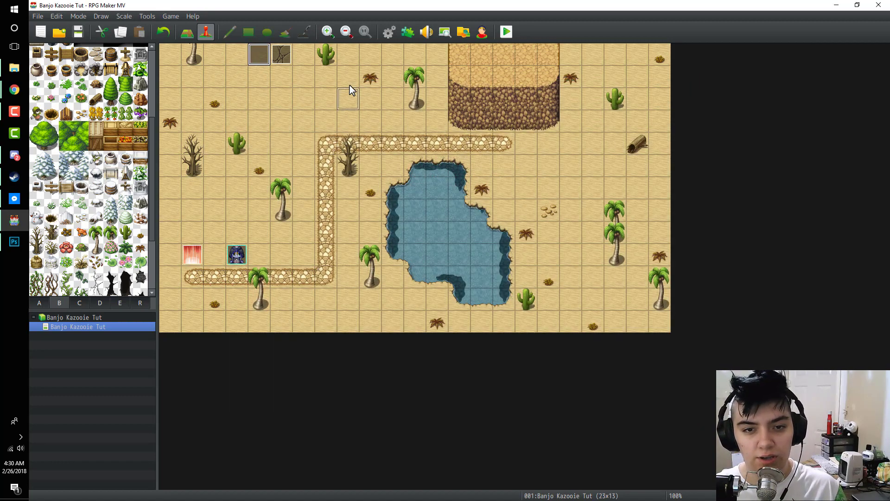
{"action": "left_click", "coordinate": [282, 61]}
{"action": "left_click_drag", "start_coordinate": [504, 120], "coordinate": [505, 121]}
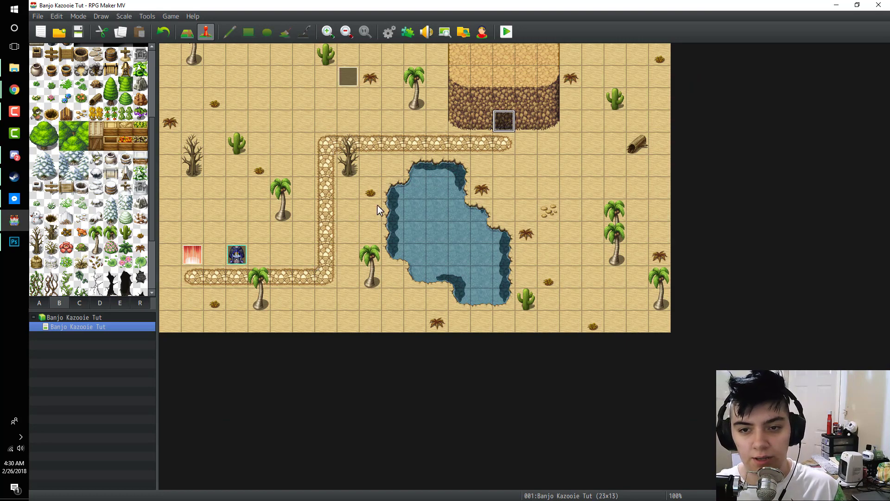
Step: Start a playtest and walk the character through the red light event towards the stone path
{"action": "left_click", "coordinate": [506, 32]}
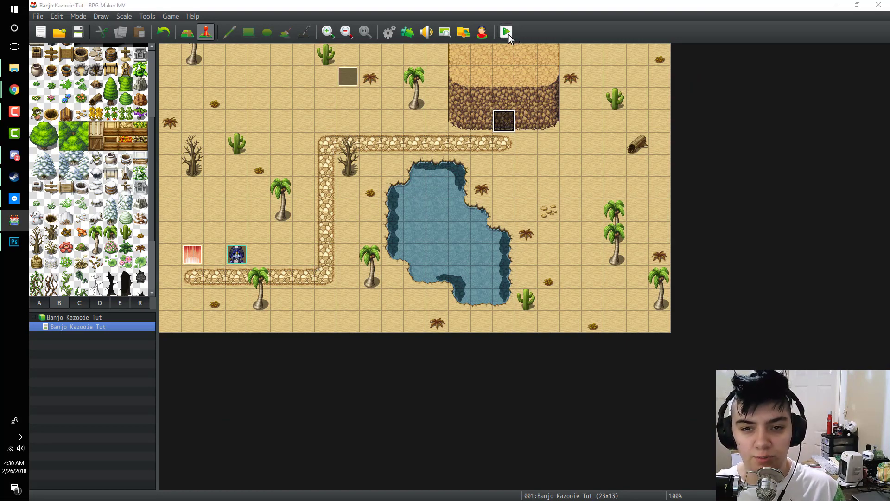
{"action": "left_click", "coordinate": [419, 269]}
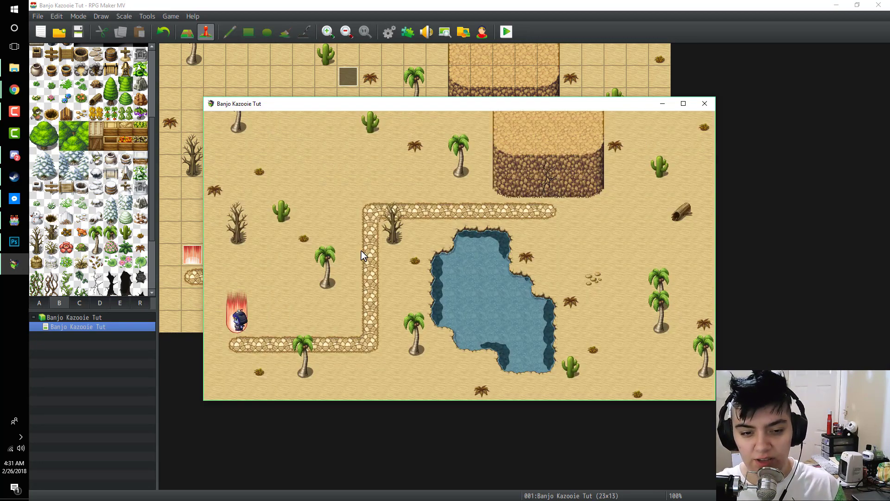
{"action": "key", "text": "Up"}
{"action": "key", "text": "Right"}
{"action": "key", "text": "Right"}
{"action": "key", "text": "Right"}
{"action": "key", "text": "Right"}
{"action": "key", "text": "Right"}
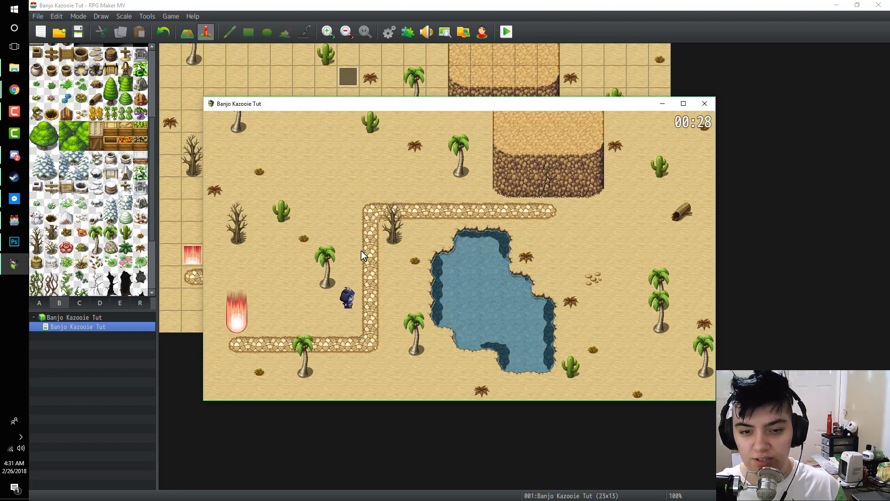
Step: Walk the character along the stone path to the cracked cliff wall and interact with the crack
{"action": "key", "text": "Up"}
{"action": "key", "text": "Up"}
{"action": "key", "text": "Up"}
{"action": "key", "text": "Up"}
{"action": "key", "text": "Right"}
{"action": "key", "text": "Right"}
{"action": "key", "text": "Right"}
{"action": "key", "text": "Right"}
{"action": "key", "text": "Right"}
{"action": "key", "text": "Right"}
{"action": "key", "text": "Right"}
{"action": "key", "text": "Right"}
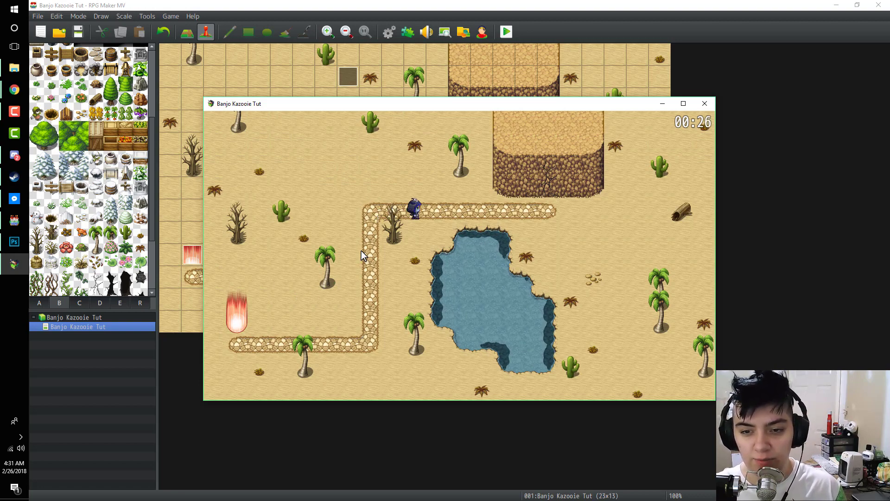
{"action": "key", "text": "Up"}
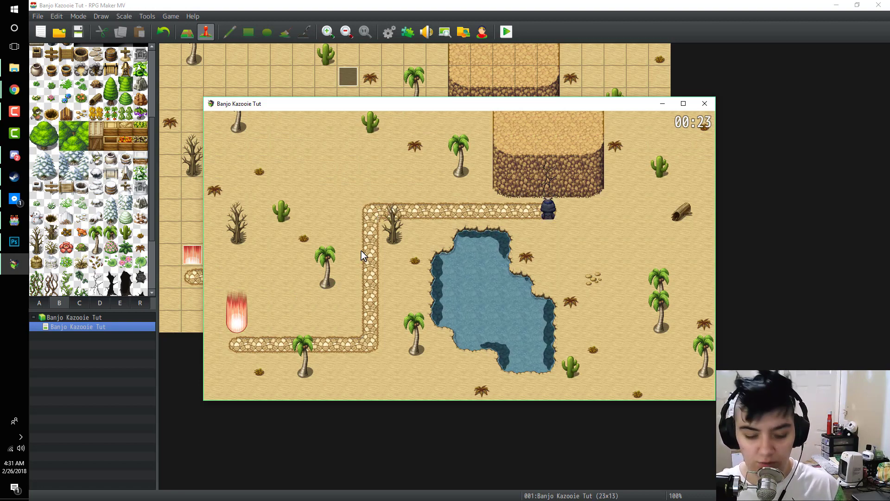
{"action": "key", "text": "z"}
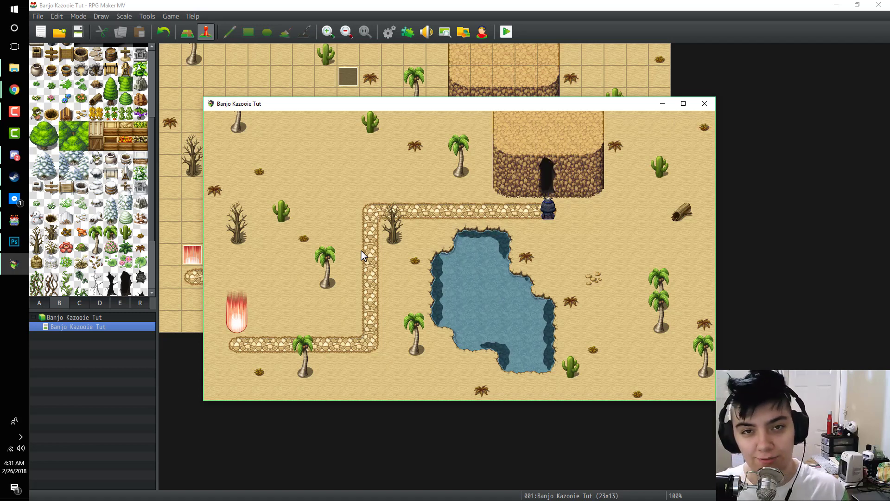
Step: Walk the character back along the stone path and end the playtest
{"action": "key", "text": "Left"}
{"action": "left_click", "coordinate": [419, 199]}
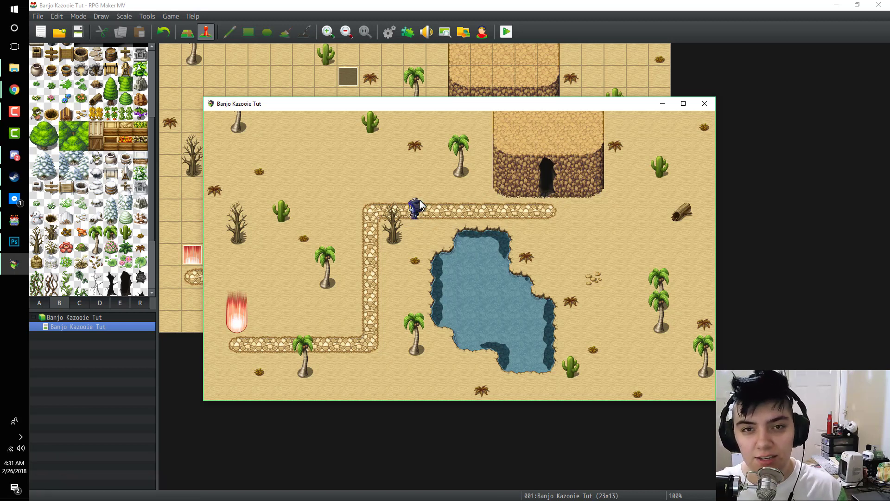
{"action": "key", "text": "Left"}
{"action": "key", "text": "Down"}
{"action": "key", "text": "Down"}
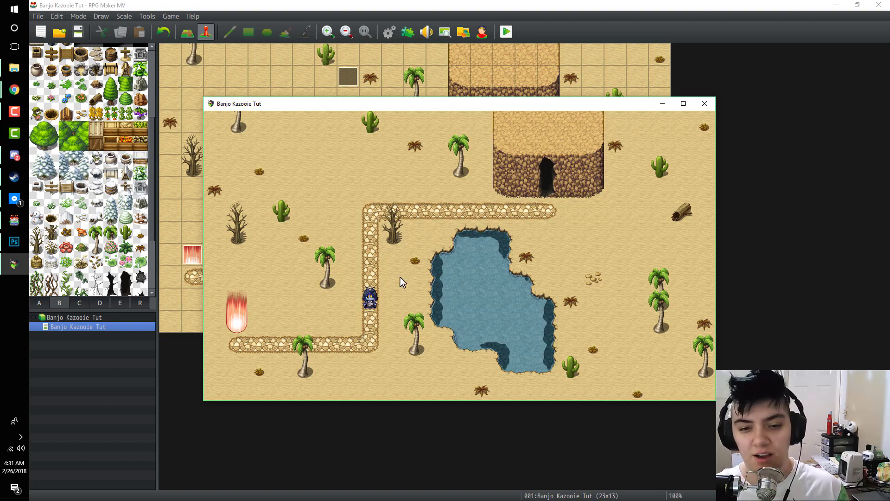
{"action": "left_click", "coordinate": [707, 104]}
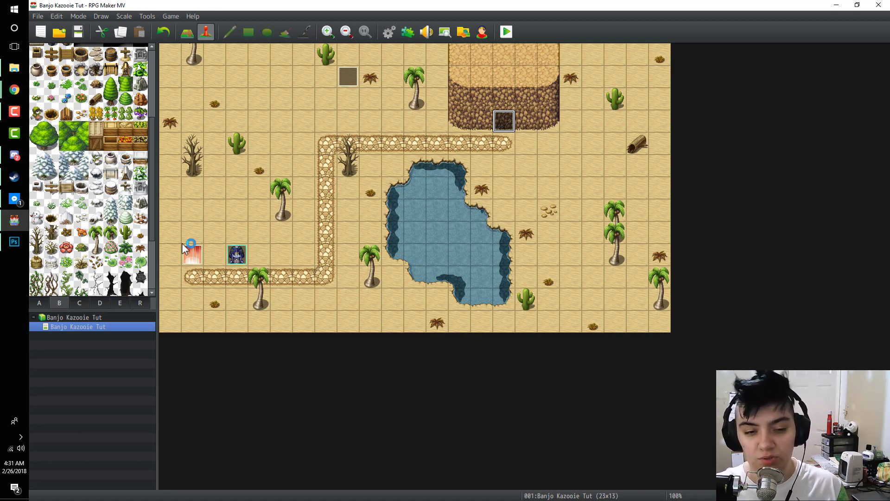
Step: Delete the red light event, the blank event and the cracked-wall event from the map
{"action": "left_click", "coordinate": [191, 256]}
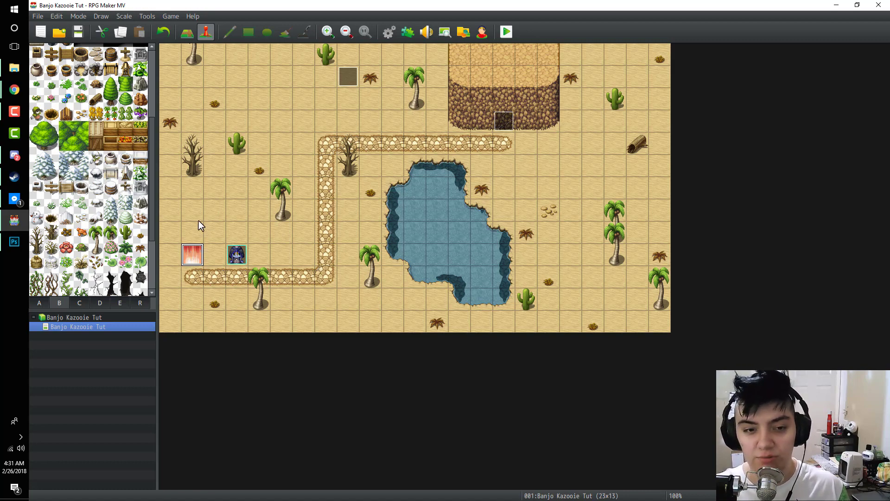
{"action": "key", "text": "Delete"}
{"action": "left_click", "coordinate": [351, 77]}
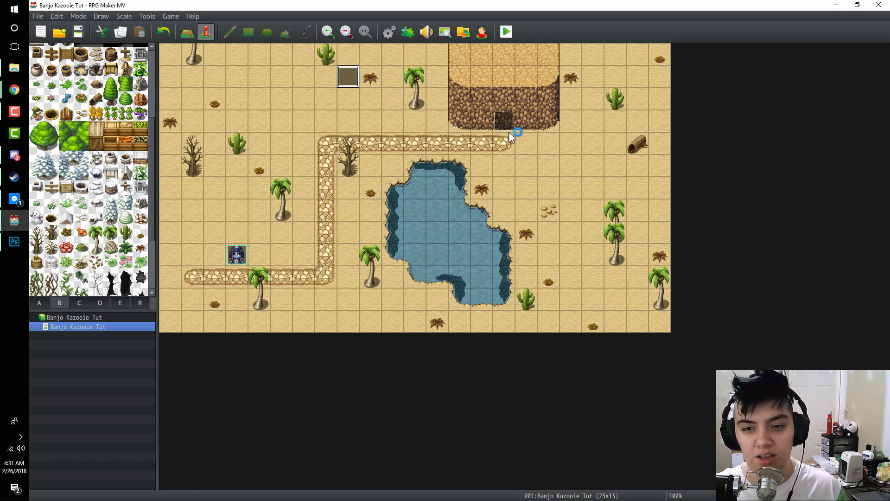
{"action": "key", "text": "Delete"}
{"action": "left_click", "coordinate": [516, 121]}
{"action": "left_click", "coordinate": [505, 120]}
{"action": "key", "text": "Delete"}
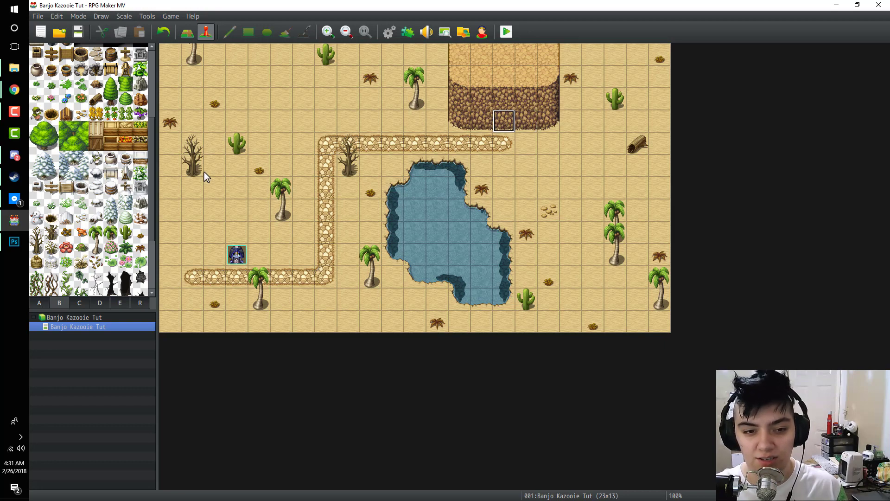
Step: Create an event two tiles west of the player start, using the light red glow from the !Crystal sheet as its image
{"action": "left_click", "coordinate": [198, 262]}
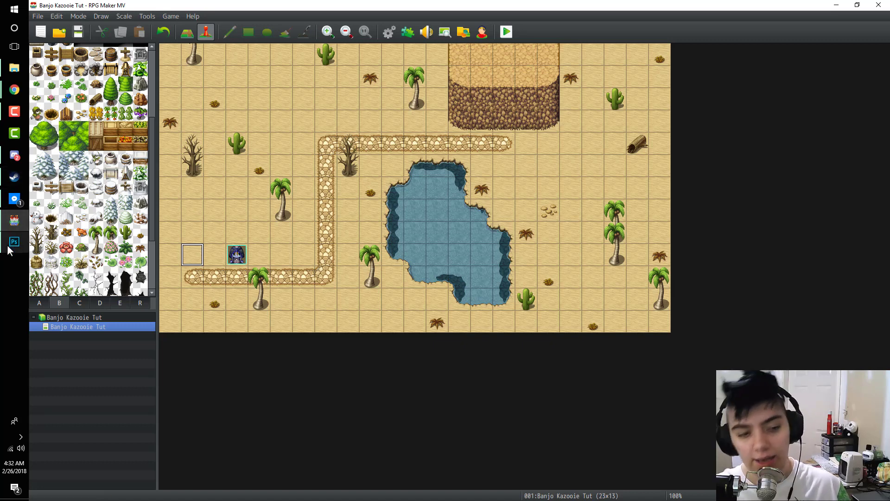
{"action": "double_click", "coordinate": [194, 258]}
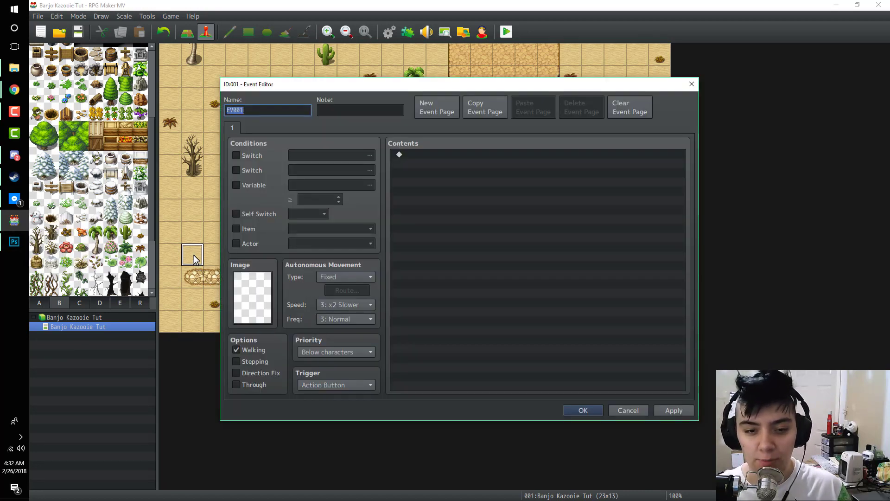
{"action": "double_click", "coordinate": [257, 288]}
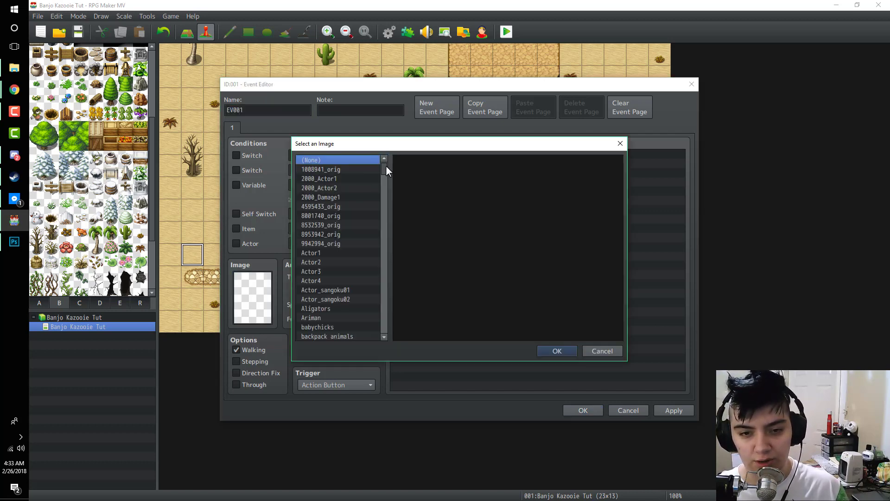
{"action": "left_click_drag", "start_coordinate": [386, 166], "coordinate": [390, 318]}
{"action": "scroll", "coordinate": [331, 213], "scroll_direction": "up", "scroll_amount": 2}
{"action": "scroll", "coordinate": [337, 235], "scroll_direction": "up", "scroll_amount": 5}
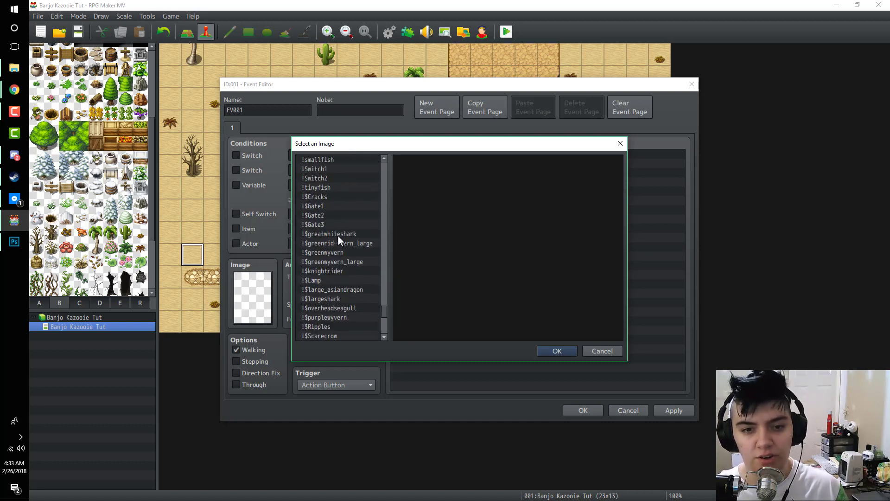
{"action": "scroll", "coordinate": [336, 239], "scroll_direction": "up", "scroll_amount": 3}
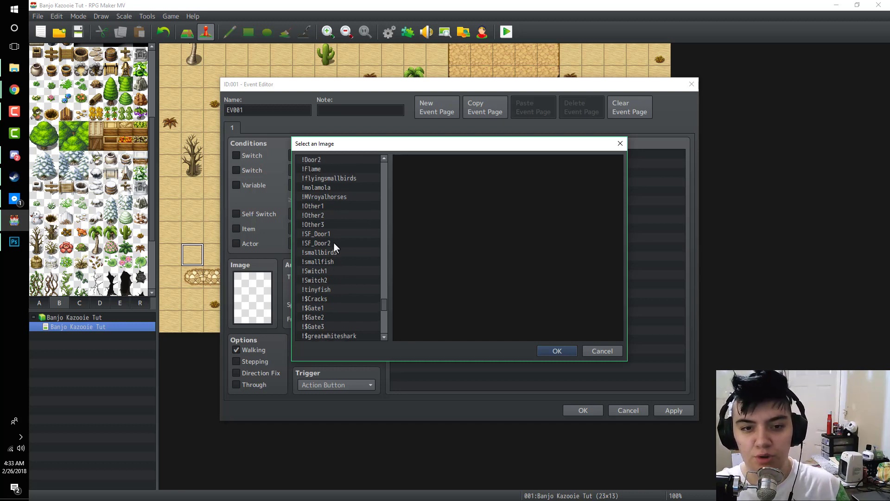
{"action": "scroll", "coordinate": [334, 242], "scroll_direction": "down", "scroll_amount": 5}
{"action": "scroll", "coordinate": [336, 245], "scroll_direction": "down", "scroll_amount": 6}
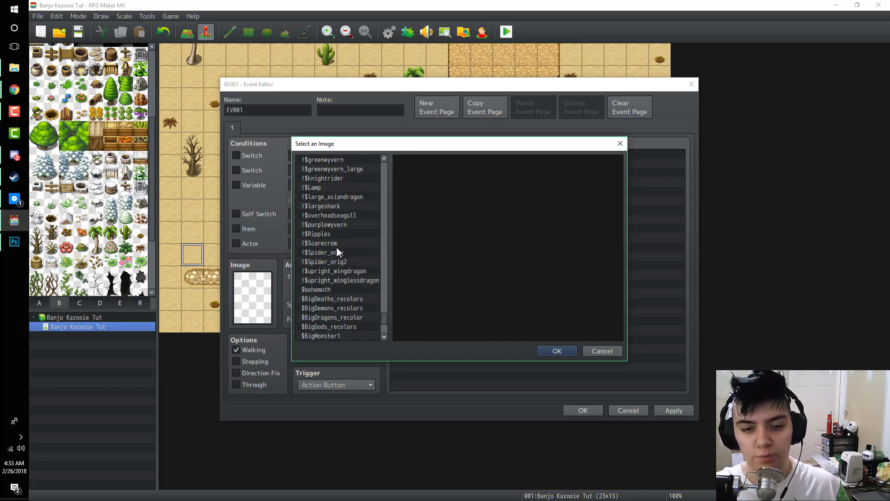
{"action": "scroll", "coordinate": [333, 248], "scroll_direction": "up", "scroll_amount": 9}
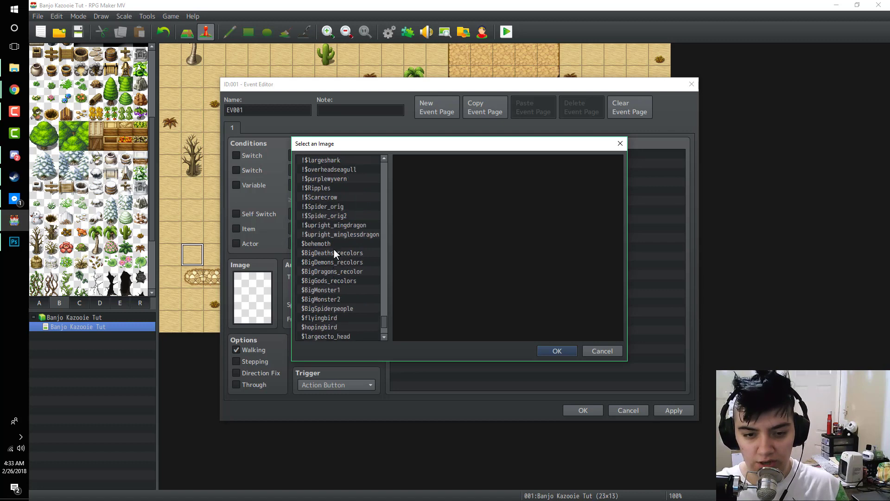
{"action": "scroll", "coordinate": [325, 245], "scroll_direction": "up", "scroll_amount": 5}
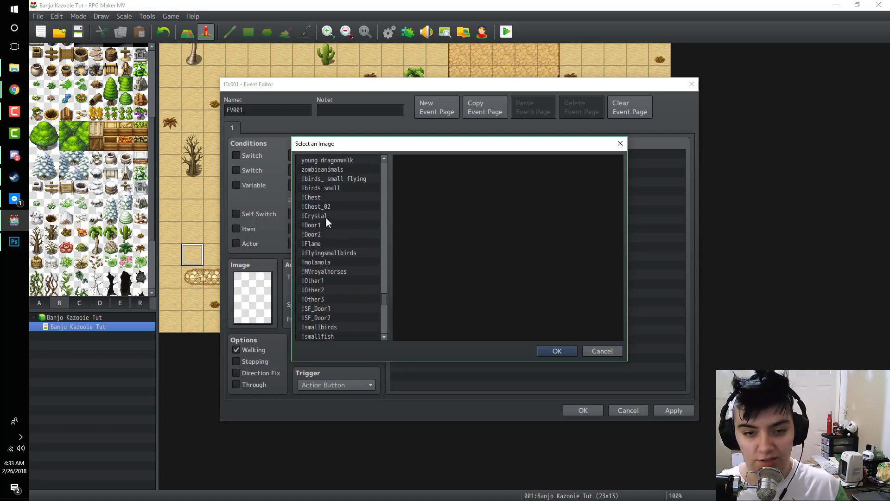
{"action": "left_click", "coordinate": [325, 216]}
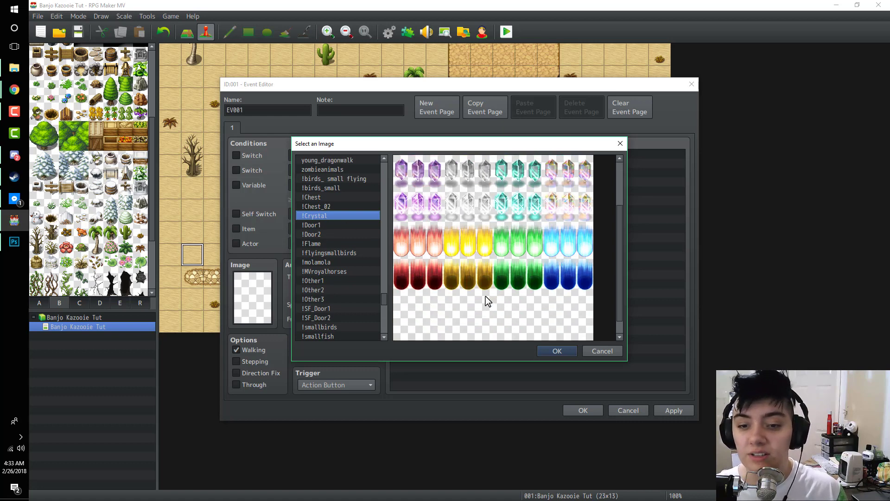
{"action": "left_click", "coordinate": [401, 250]}
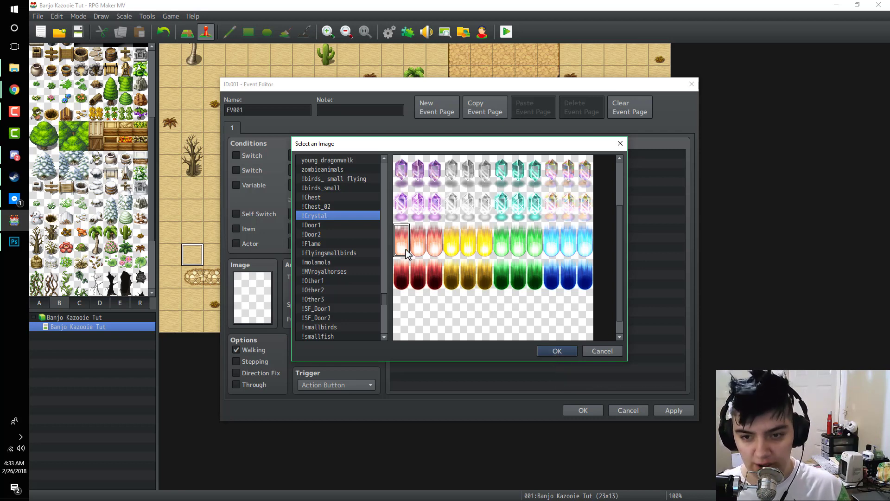
{"action": "left_click", "coordinate": [545, 350]}
Step: Try the Same as characters priority for the event, restore Below characters, and view the available trigger types
{"action": "left_click", "coordinate": [311, 357]}
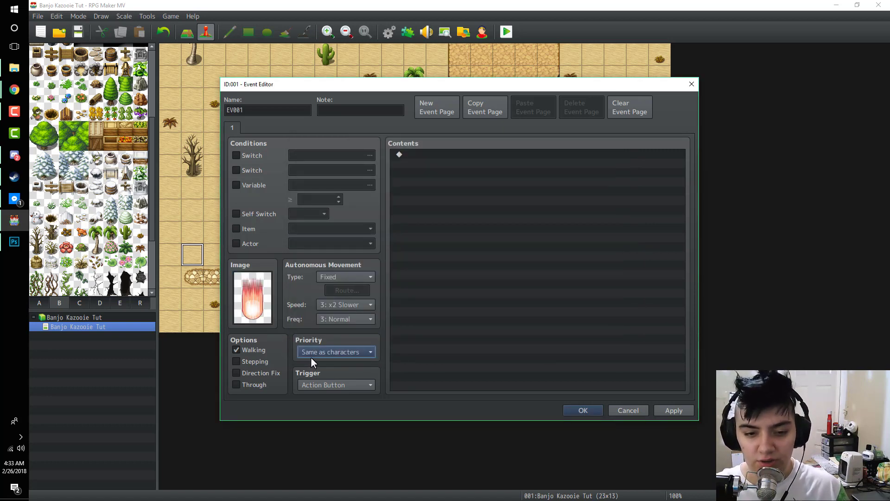
{"action": "left_click", "coordinate": [313, 362]}
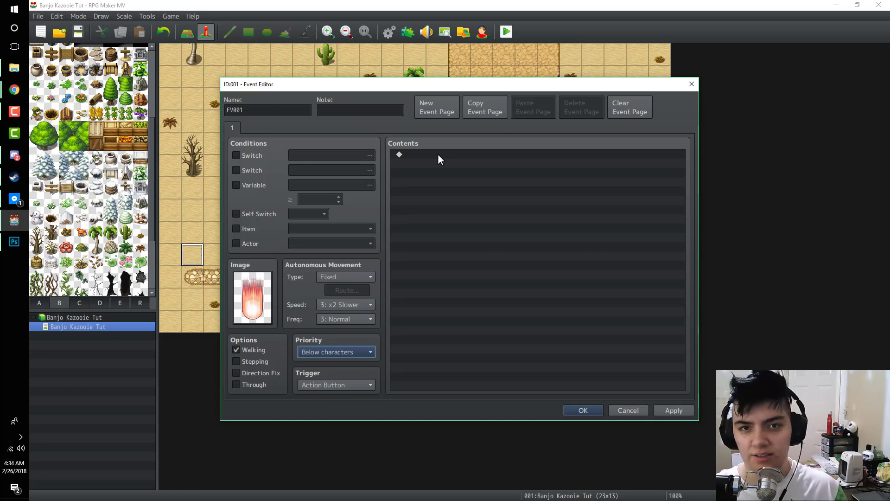
{"action": "left_click", "coordinate": [330, 387]}
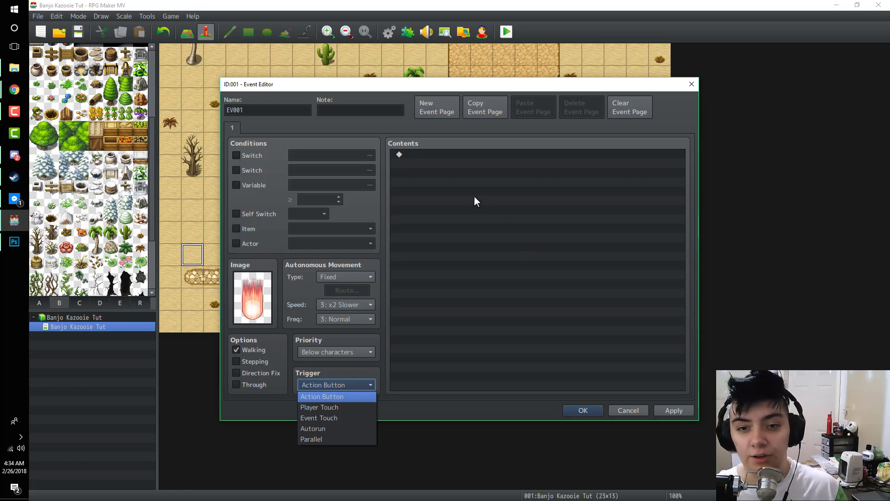
{"action": "left_click", "coordinate": [425, 154]}
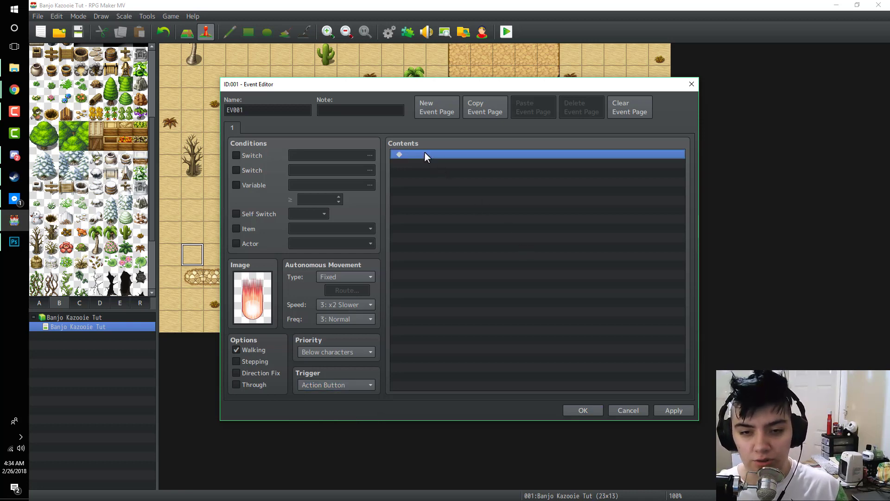
Step: Add a Control Switches command to the event that turns ON switch 0001, renaming that switch Map01_Strength Pad
{"action": "double_click", "coordinate": [426, 152]}
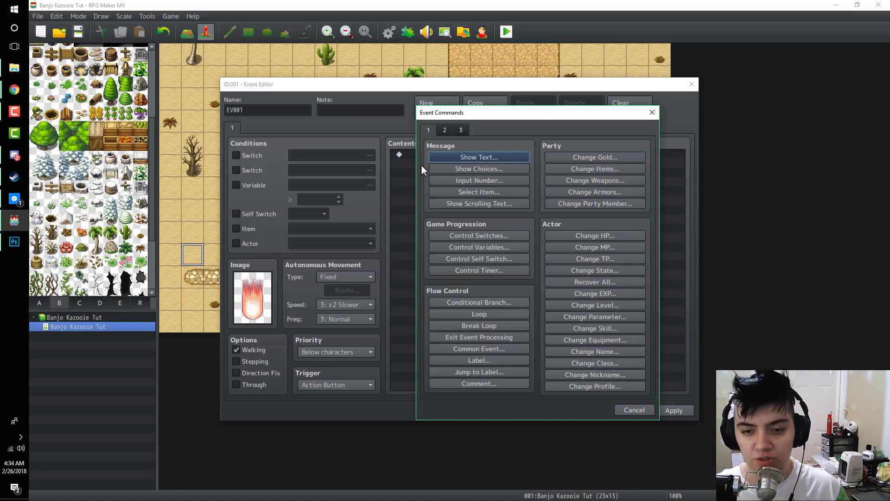
{"action": "left_click", "coordinate": [457, 237]}
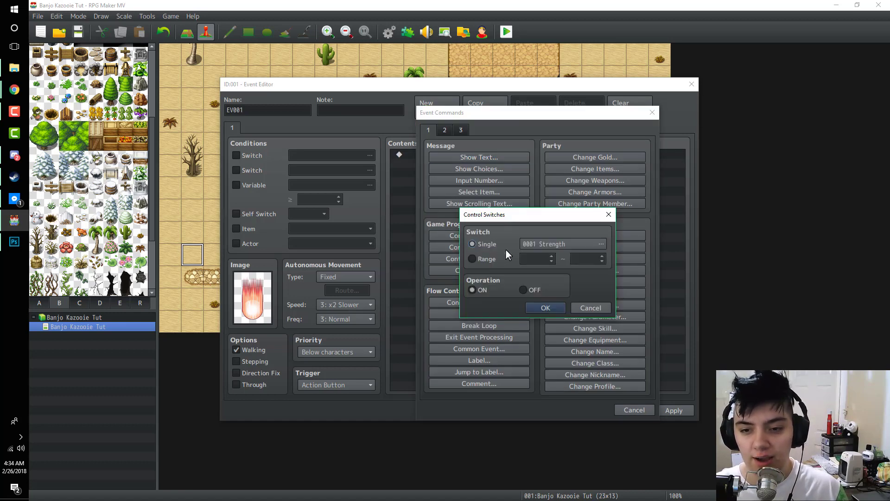
{"action": "left_click", "coordinate": [534, 244]}
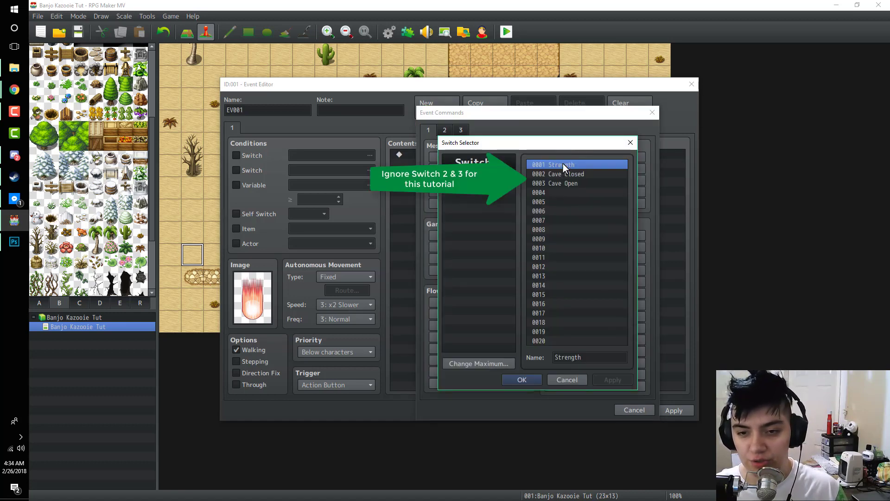
{"action": "left_click", "coordinate": [581, 174]}
{"action": "left_click", "coordinate": [569, 183]}
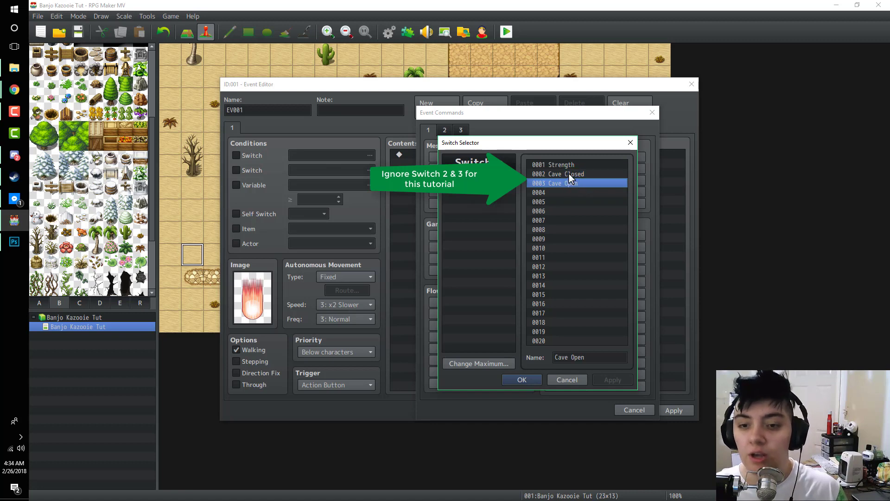
{"action": "left_click", "coordinate": [560, 163]}
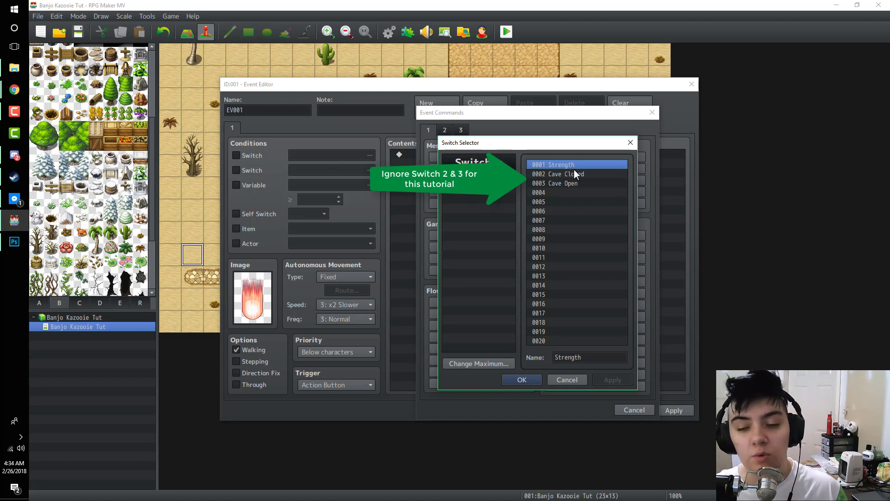
{"action": "left_click", "coordinate": [558, 356]}
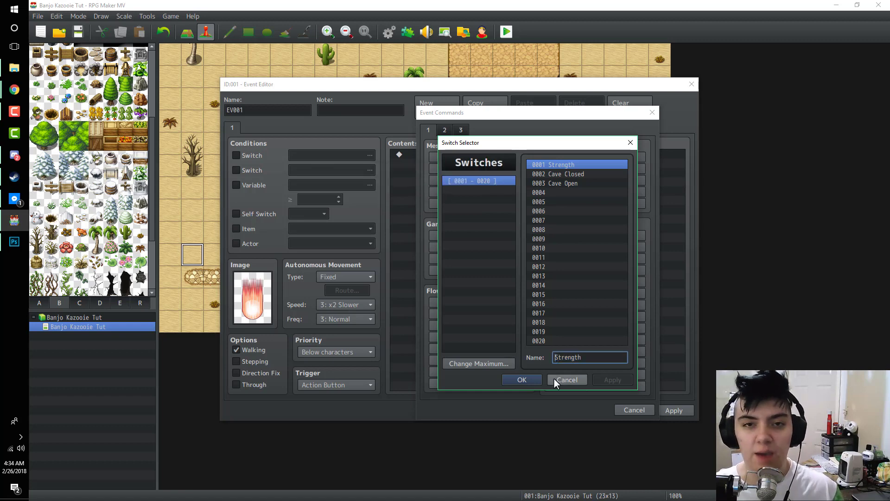
{"action": "type", "text": "Map"}
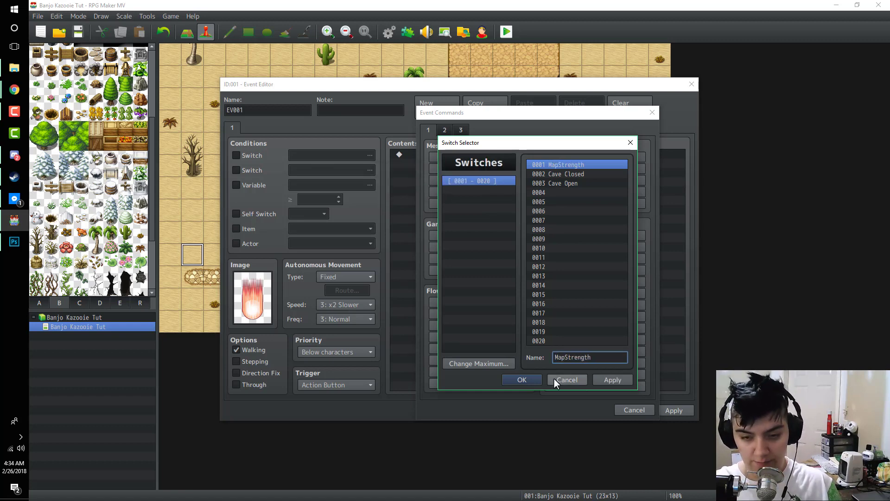
{"action": "type", "text": "01"}
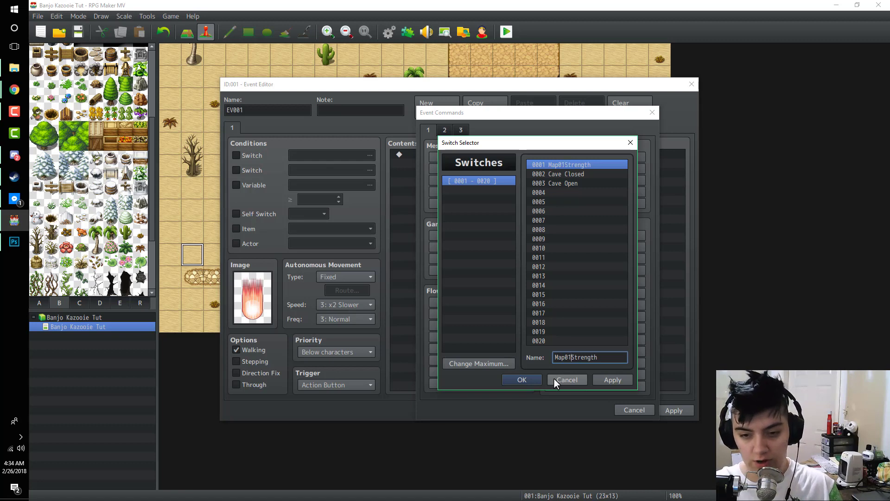
{"action": "type", "text": "_Strength"}
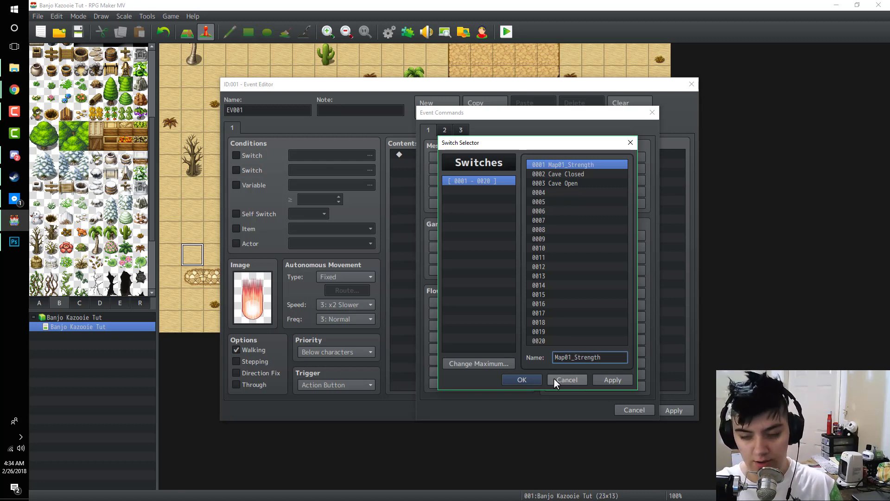
{"action": "type", "text": " Pad"}
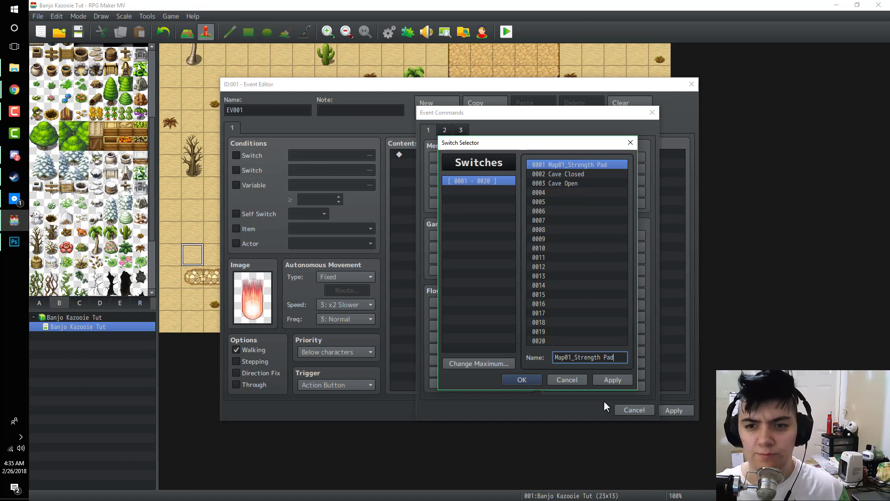
{"action": "left_click", "coordinate": [522, 379]}
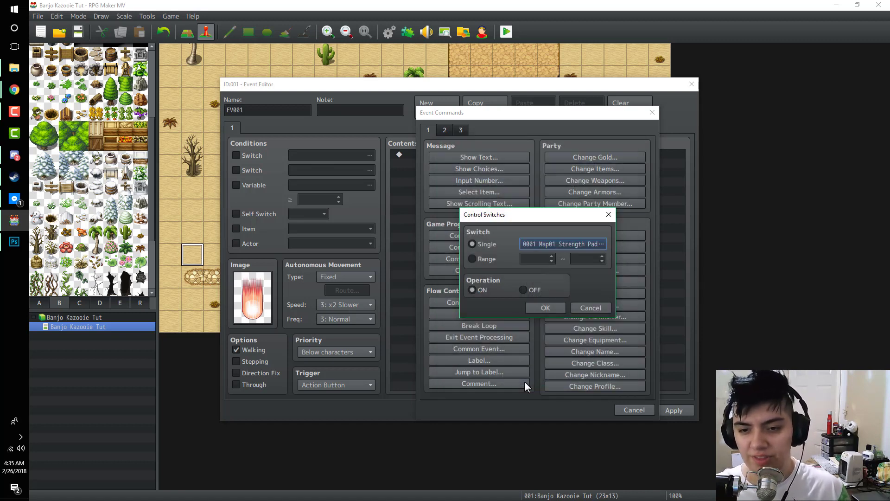
{"action": "left_click", "coordinate": [539, 310]}
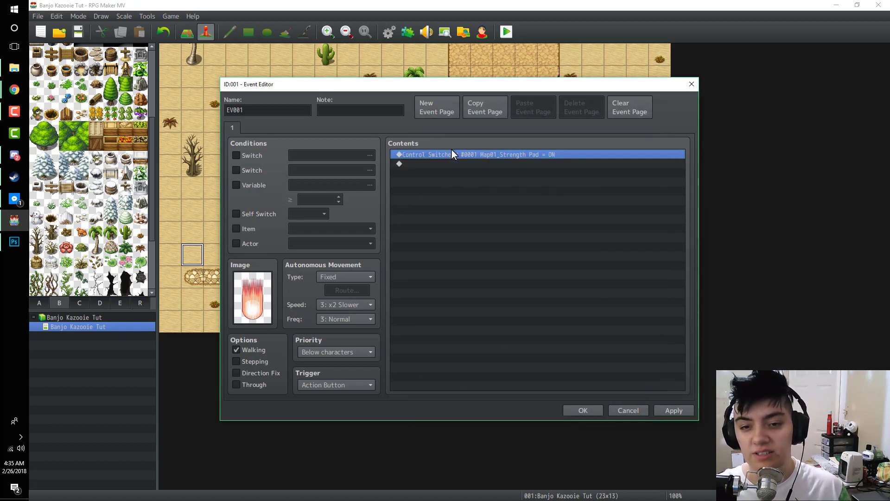
Step: Add a Play SE command using the Absorb2 sound below the switch command, previewing the sound before accepting it
{"action": "double_click", "coordinate": [418, 163]}
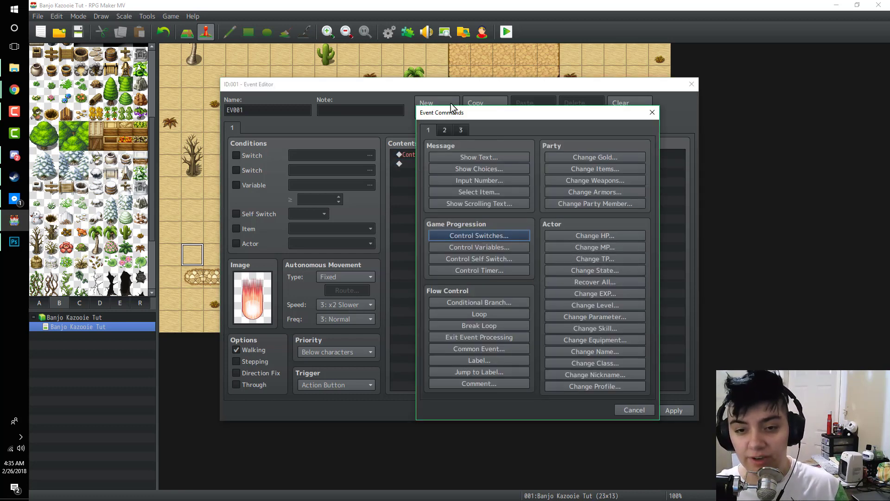
{"action": "left_click", "coordinate": [443, 129]}
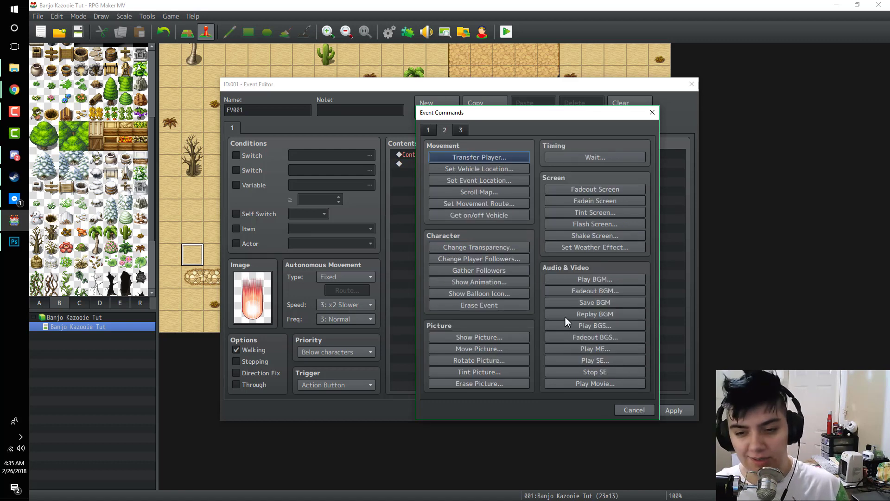
{"action": "left_click", "coordinate": [586, 360]}
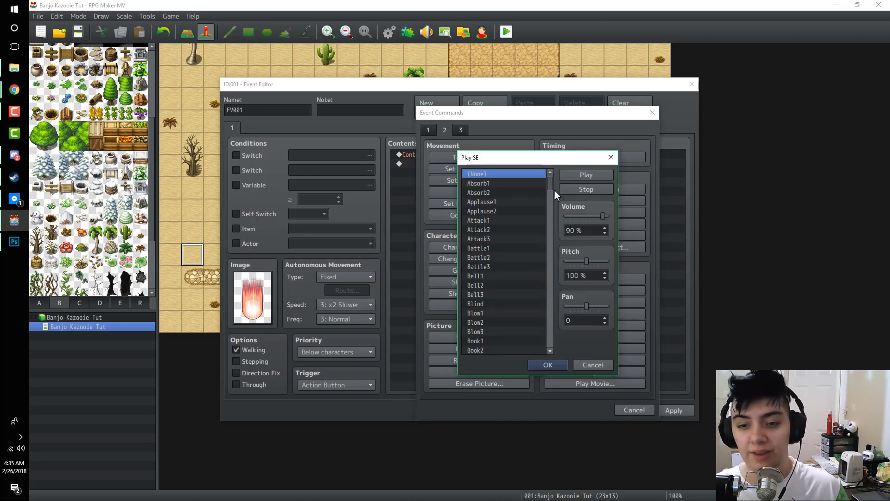
{"action": "left_click", "coordinate": [494, 192]}
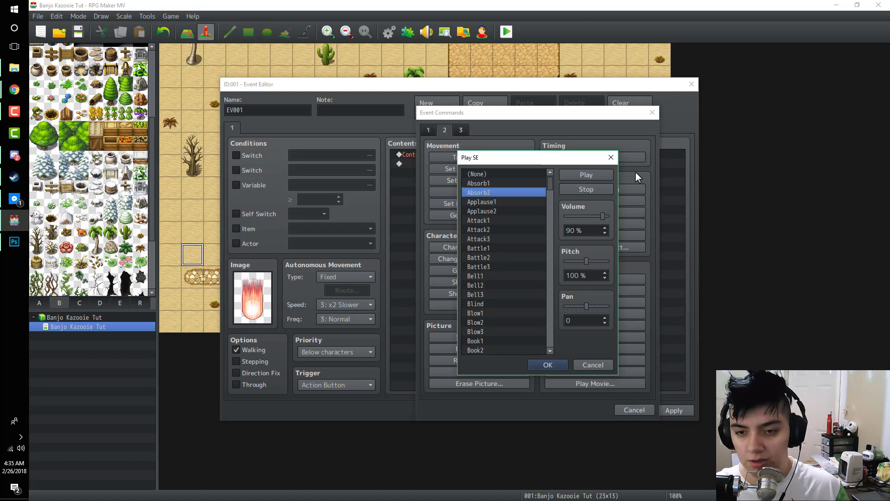
{"action": "left_click", "coordinate": [602, 173]}
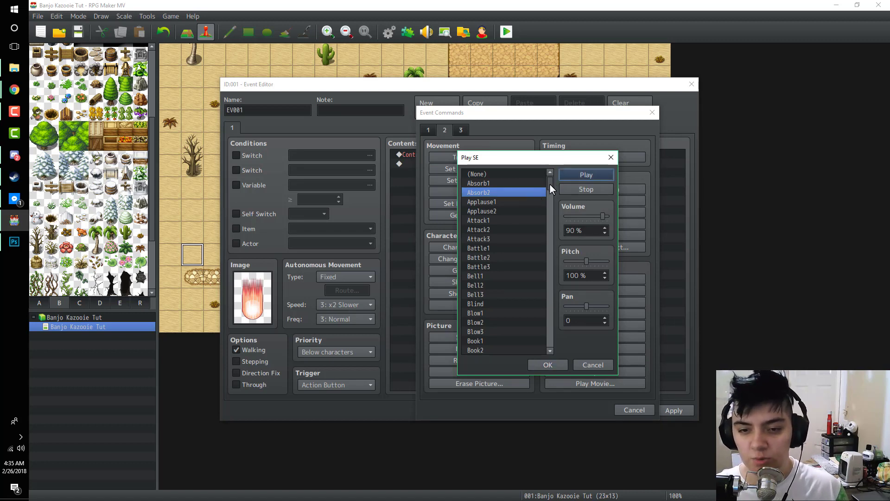
{"action": "left_click", "coordinate": [555, 364]}
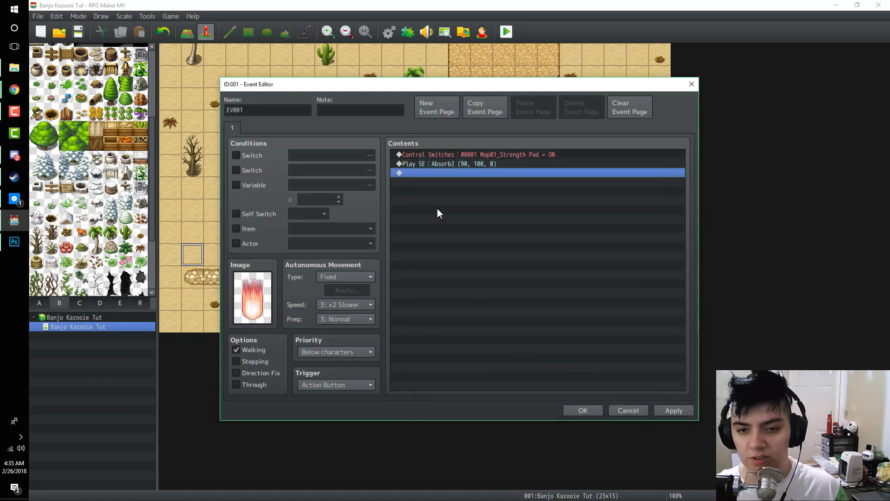
Step: Add a Show Text command reading "You feel overwhelmed with strength!" with a Dim background
{"action": "double_click", "coordinate": [465, 173]}
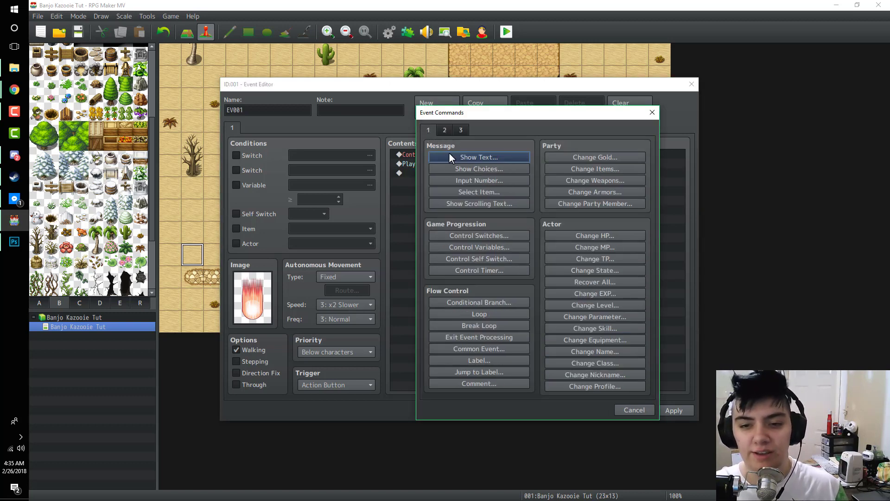
{"action": "left_click", "coordinate": [462, 156]}
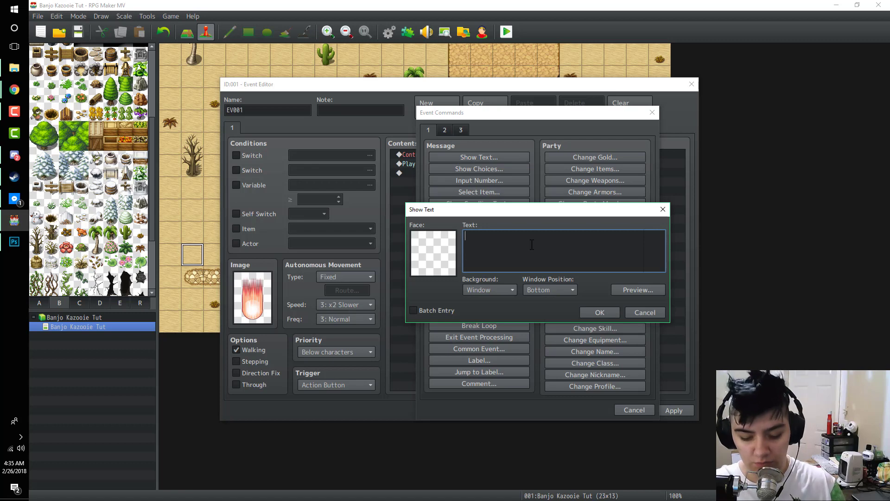
{"action": "type", "text": "You feel overwhel"}
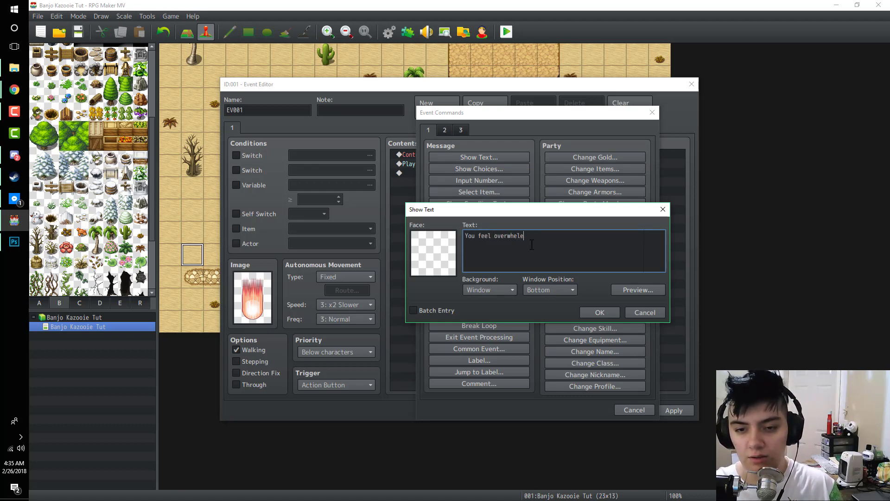
{"action": "type", "text": "med with s"}
{"action": "type", "text": "trengt"}
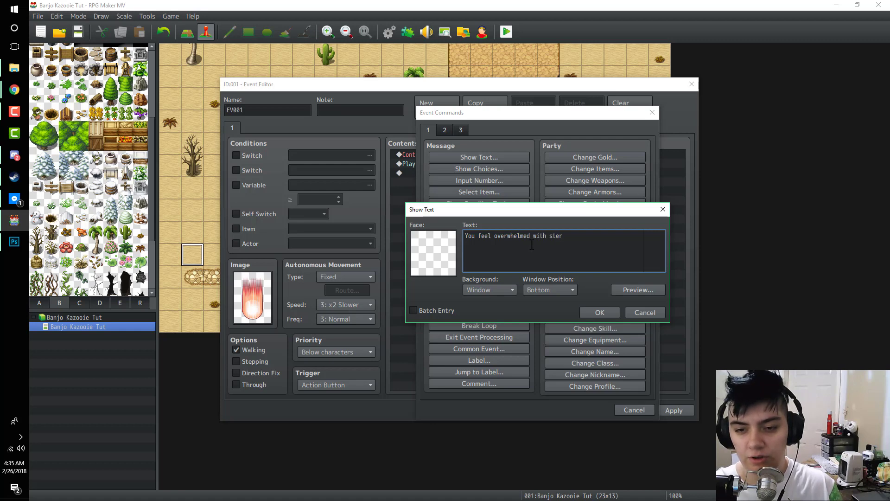
{"action": "type", "text": "h"}
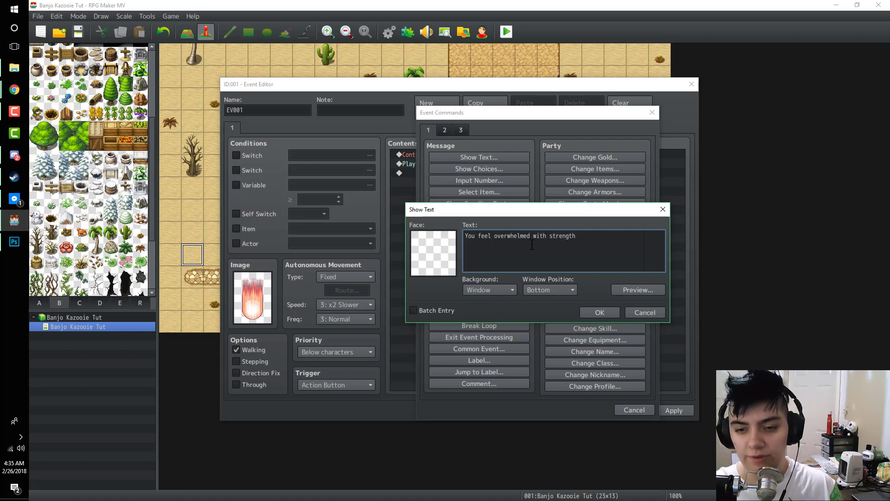
{"action": "type", "text": "!"}
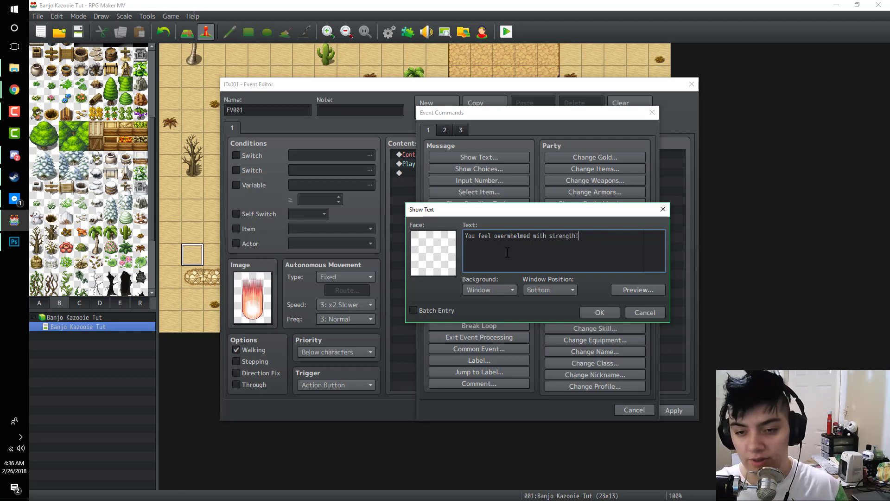
{"action": "left_click", "coordinate": [496, 292]}
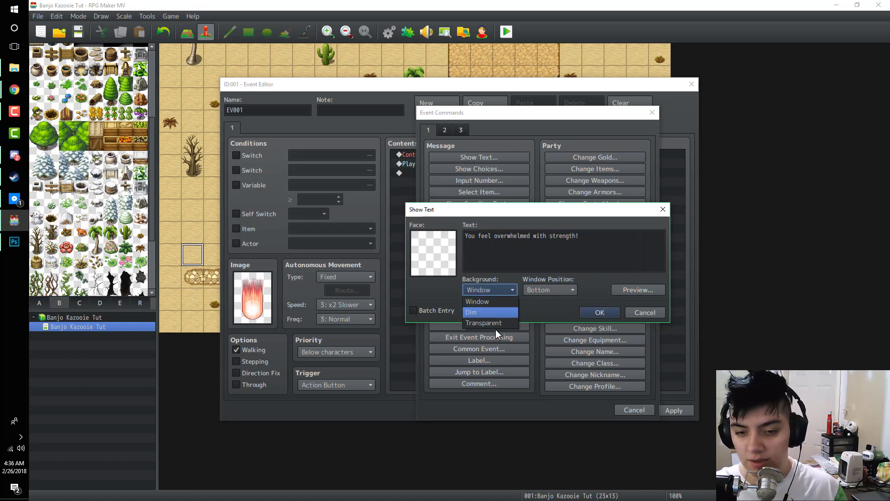
{"action": "left_click", "coordinate": [487, 311]}
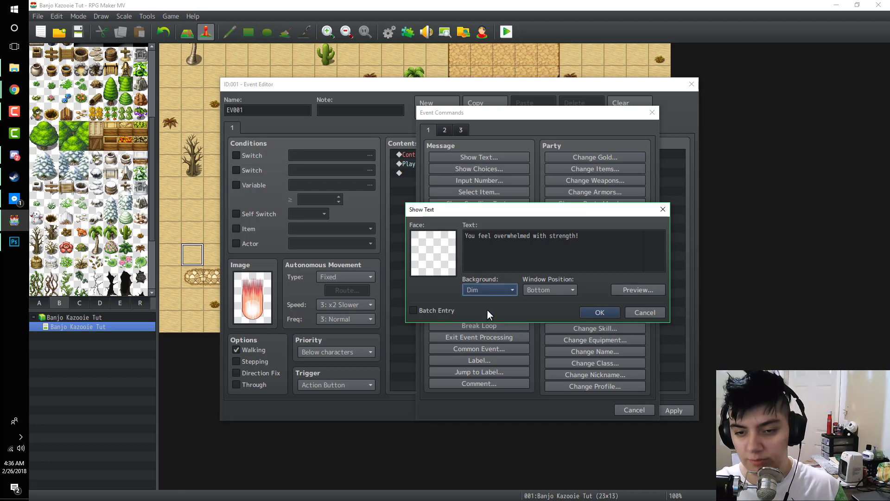
{"action": "left_click", "coordinate": [605, 317]}
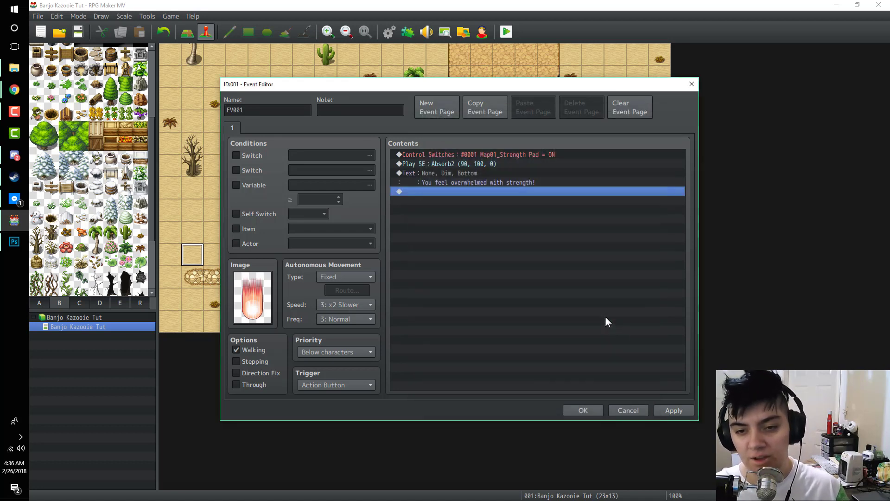
Step: Add a Control Timer command that starts a timer of 0 min 10 sec
{"action": "double_click", "coordinate": [453, 191]}
{"action": "left_click", "coordinate": [498, 271]}
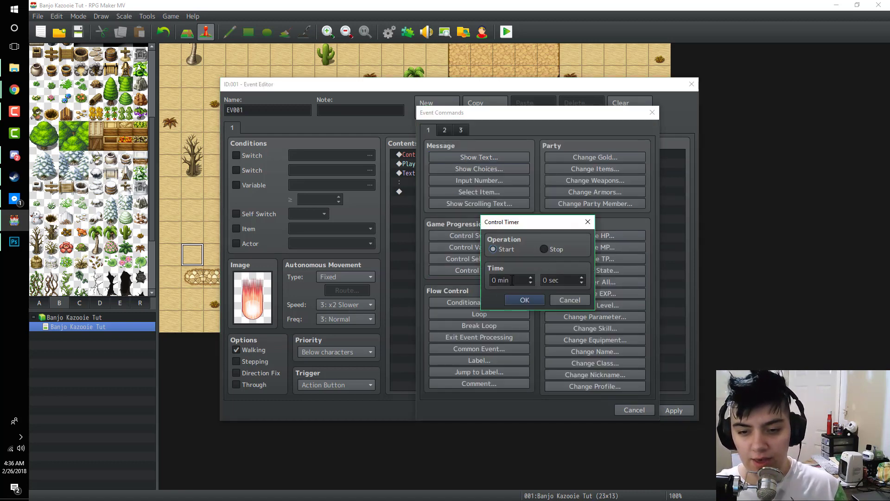
{"action": "left_click", "coordinate": [545, 280]}
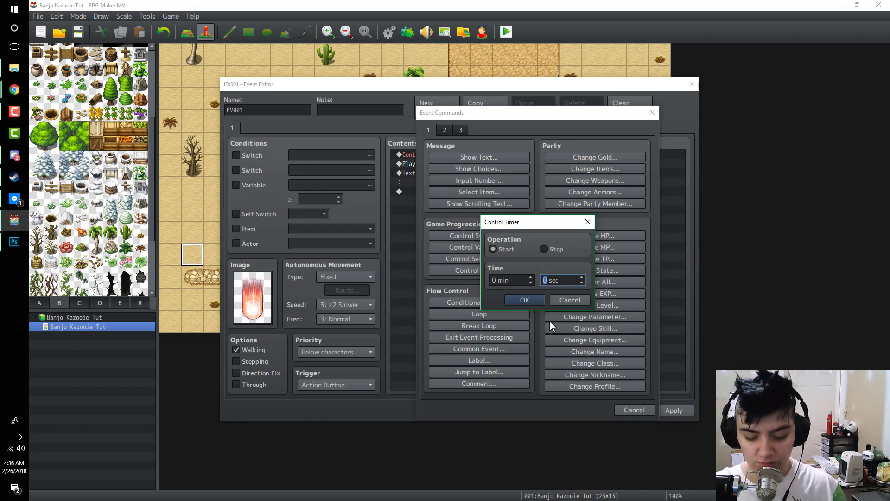
{"action": "type", "text": "3"}
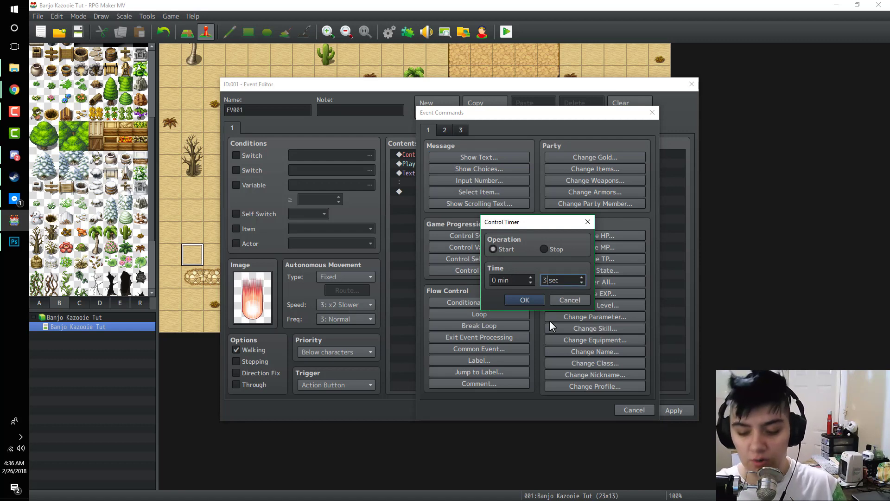
{"action": "type", "text": "0"}
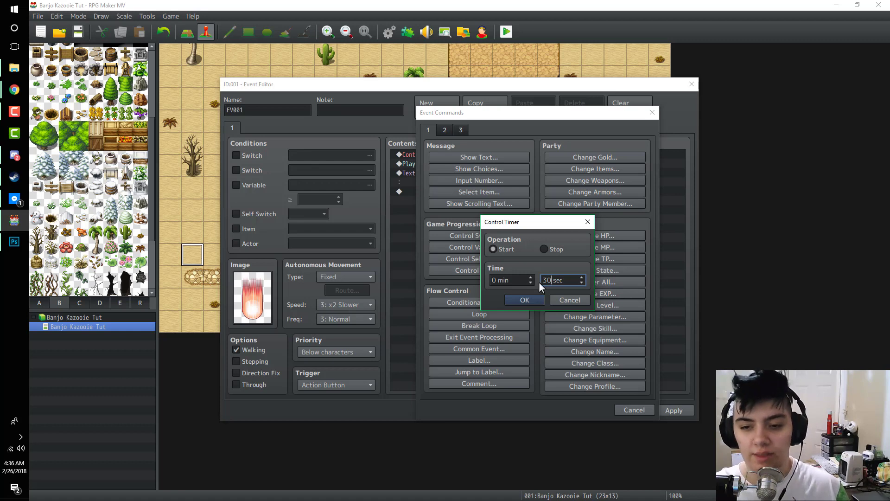
{"action": "type", "text": "1"}
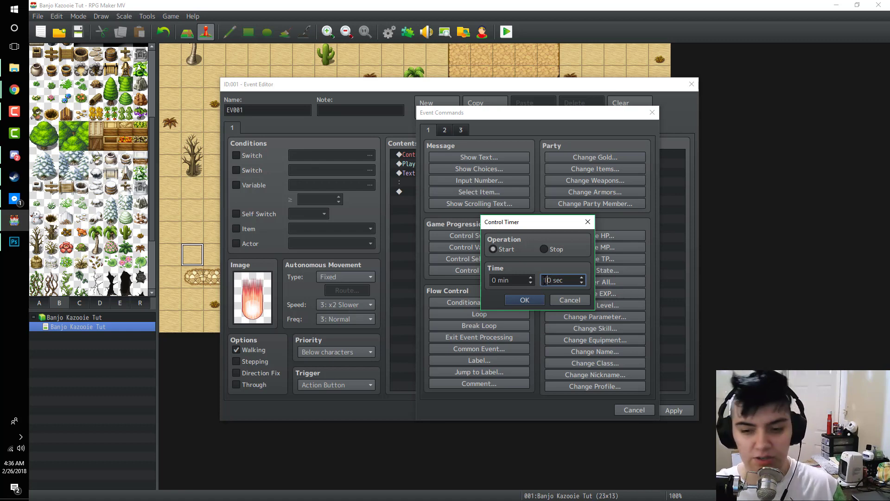
{"action": "left_click", "coordinate": [525, 301]}
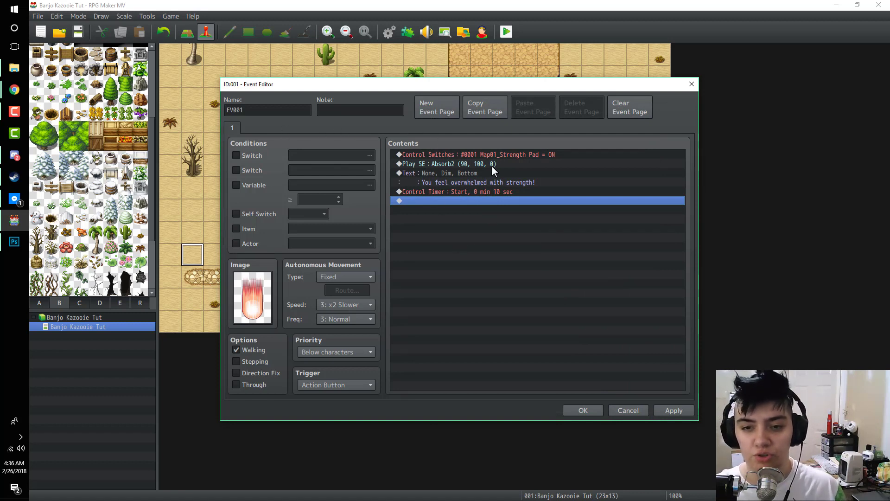
Step: Add a Control Self Switch command that turns A ON, and create a second event page conditioned on self switch A
{"action": "left_click", "coordinate": [529, 154]}
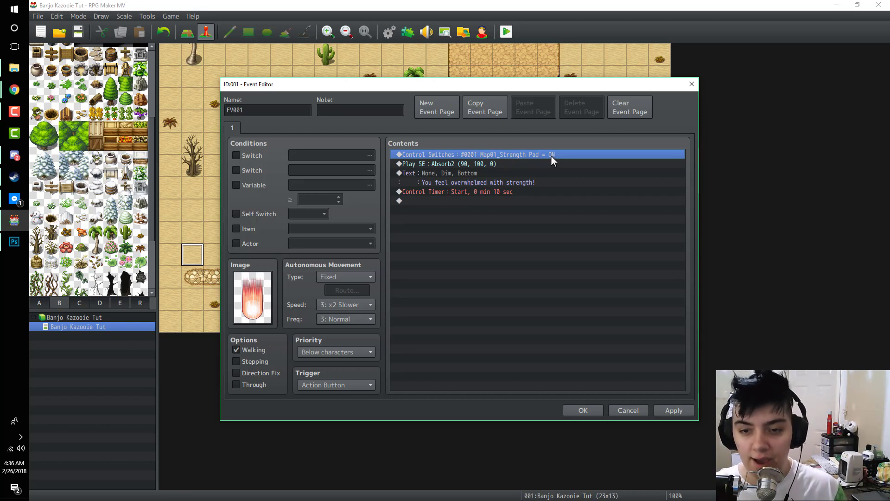
{"action": "double_click", "coordinate": [429, 201]}
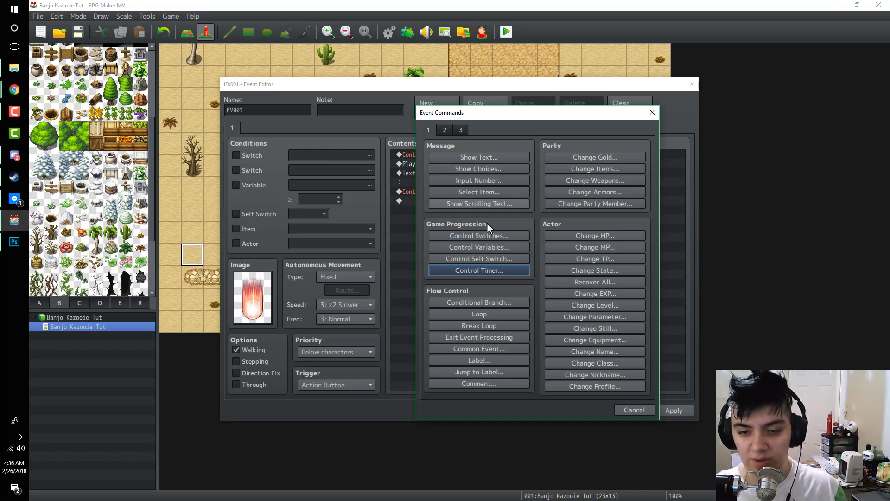
{"action": "left_click", "coordinate": [477, 259]}
{"action": "left_click", "coordinate": [531, 302]}
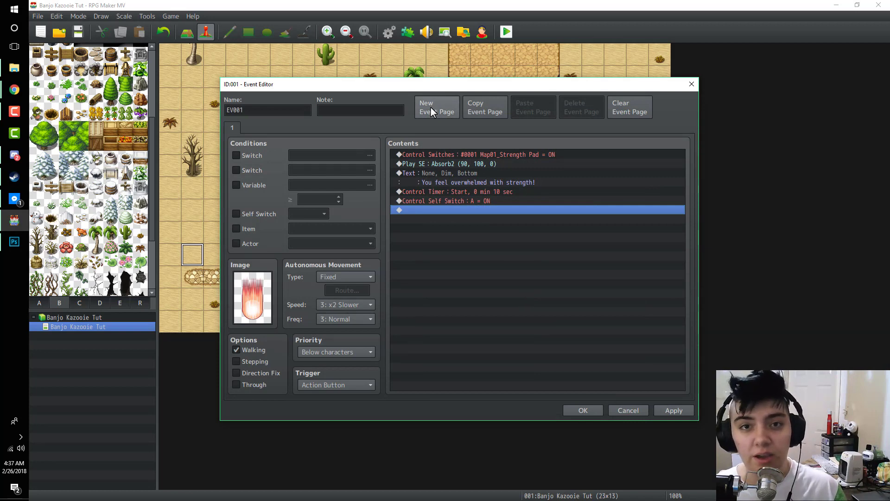
{"action": "left_click", "coordinate": [430, 112]}
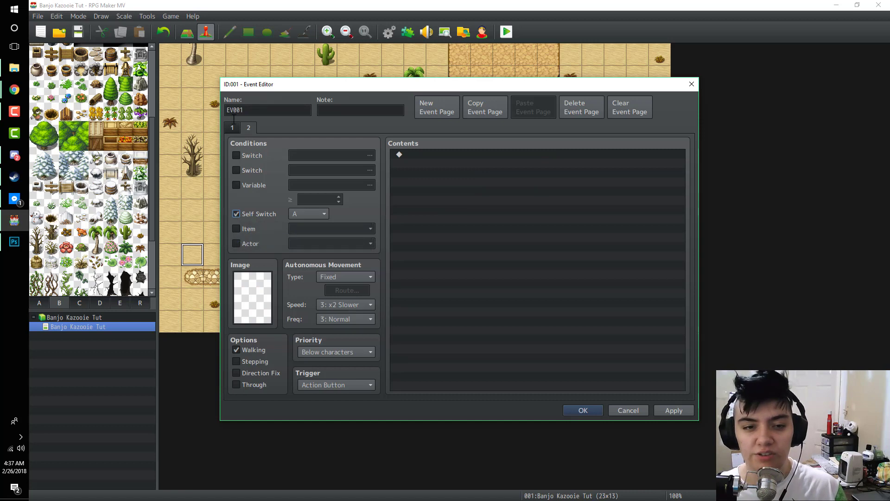
{"action": "left_click", "coordinate": [233, 130]}
{"action": "left_click", "coordinate": [451, 157]}
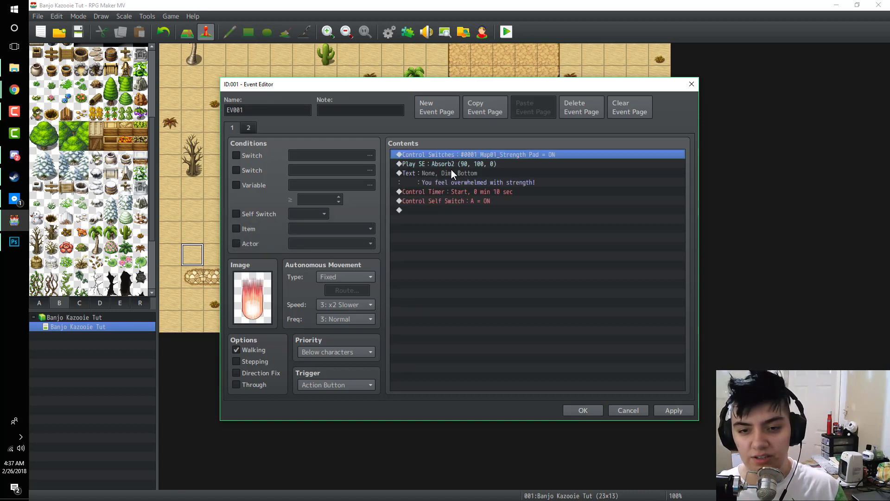
{"action": "left_click", "coordinate": [445, 190]}
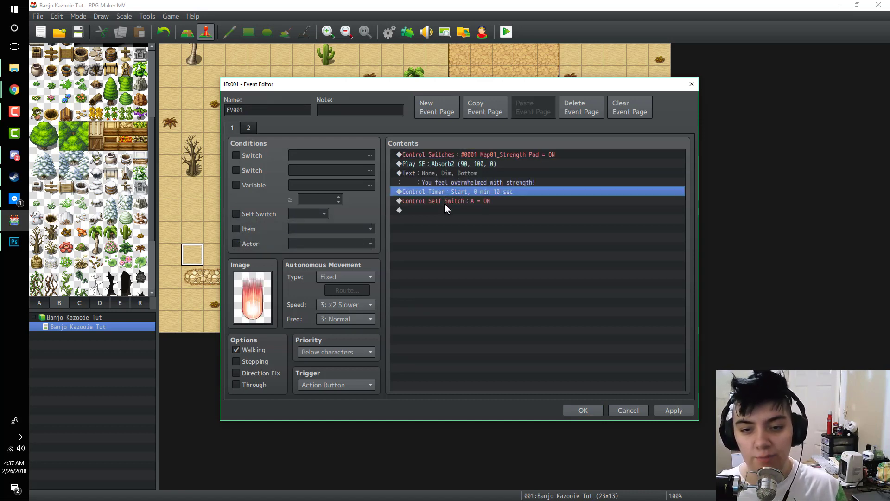
{"action": "left_click", "coordinate": [444, 201]}
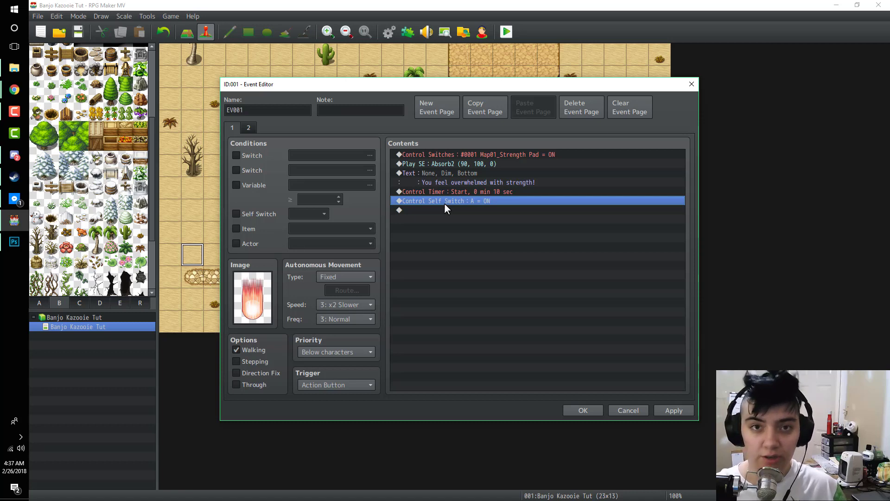
Step: Add a Conditional Branch to event page 2 that checks whether the Timer is ≤ 0 min 0 sec, without an else branch
{"action": "left_click", "coordinate": [248, 127]}
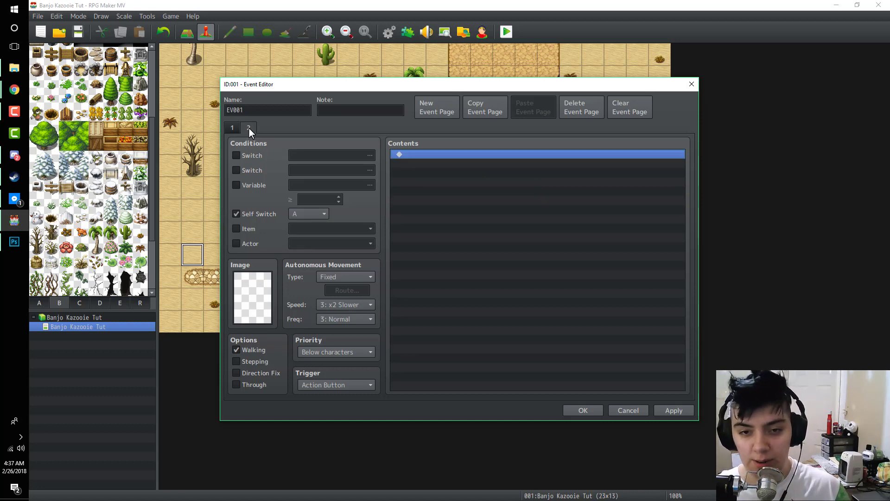
{"action": "double_click", "coordinate": [431, 160]}
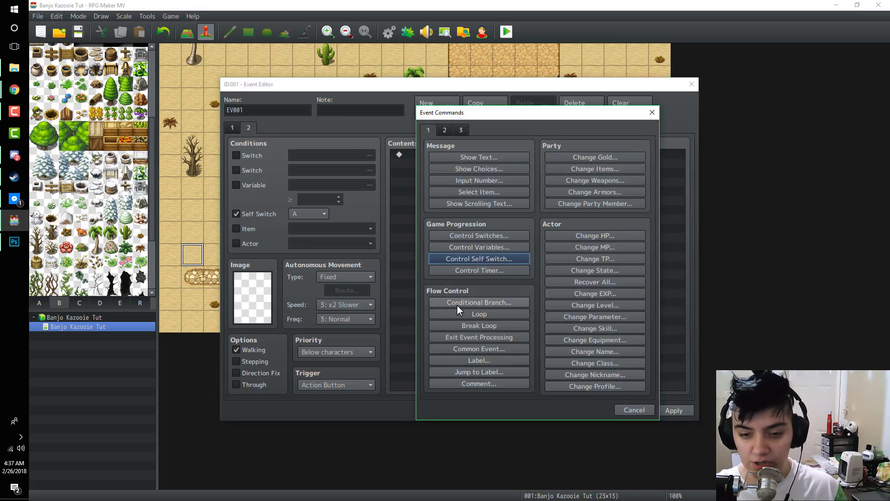
{"action": "left_click", "coordinate": [457, 303]}
{"action": "left_click", "coordinate": [439, 287]}
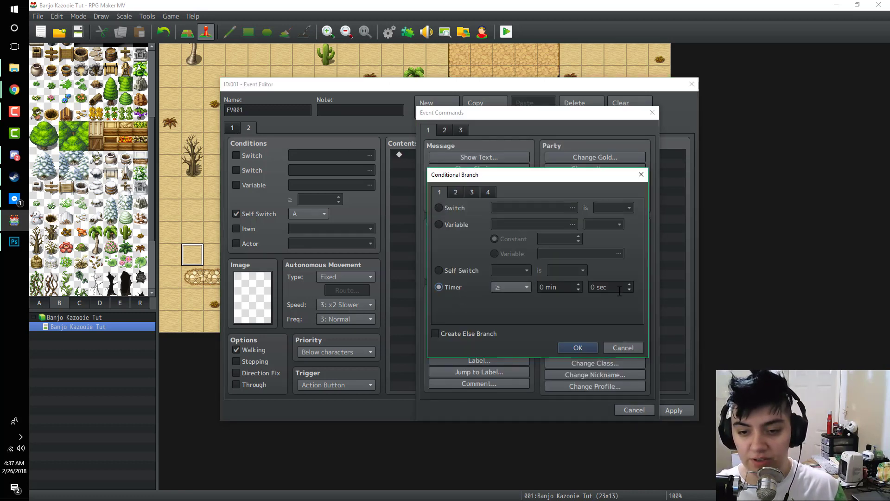
{"action": "left_click", "coordinate": [496, 287]}
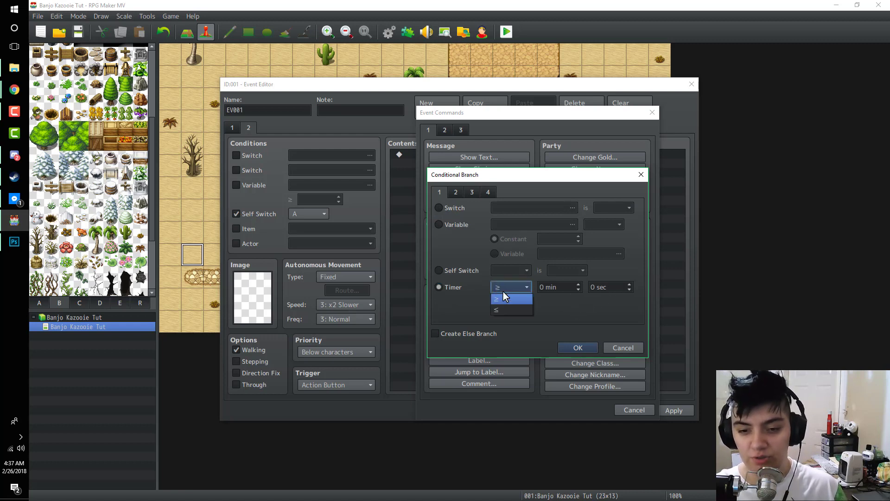
{"action": "left_click", "coordinate": [505, 310]}
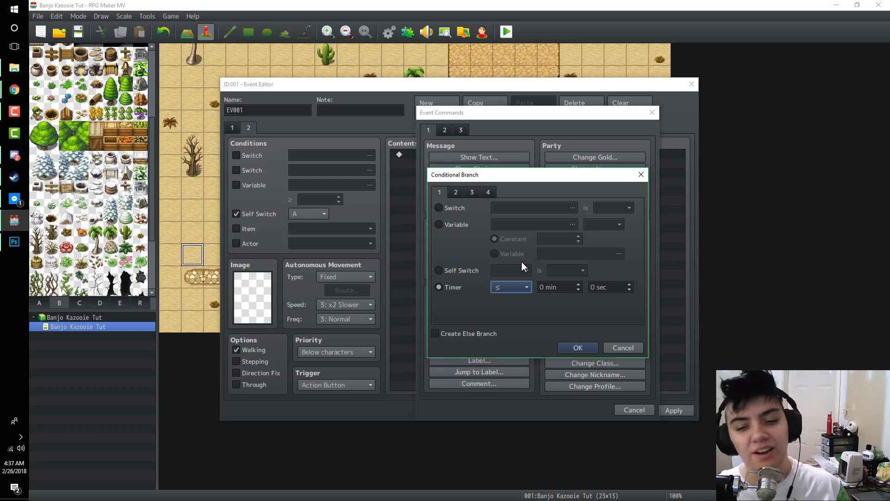
{"action": "left_click", "coordinate": [576, 348]}
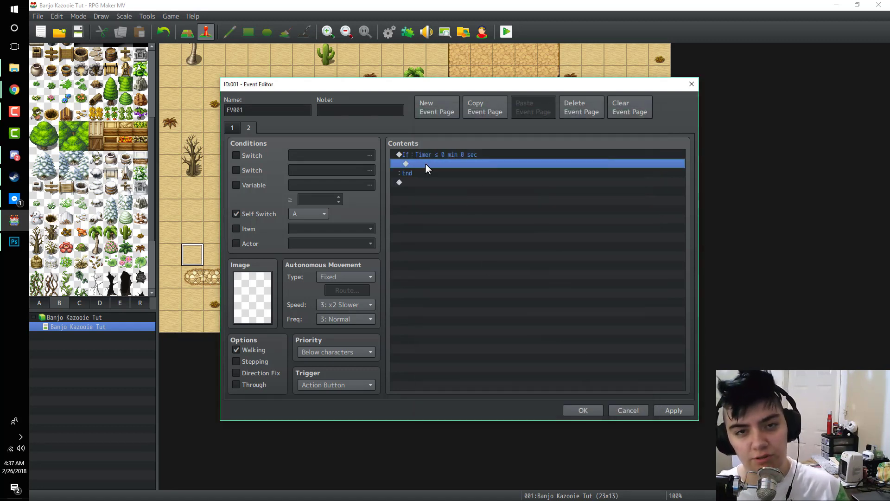
Step: Add a Control Switches command inside the timer branch that turns switch 0001 Map01_Strength Pad OFF
{"action": "double_click", "coordinate": [424, 163]}
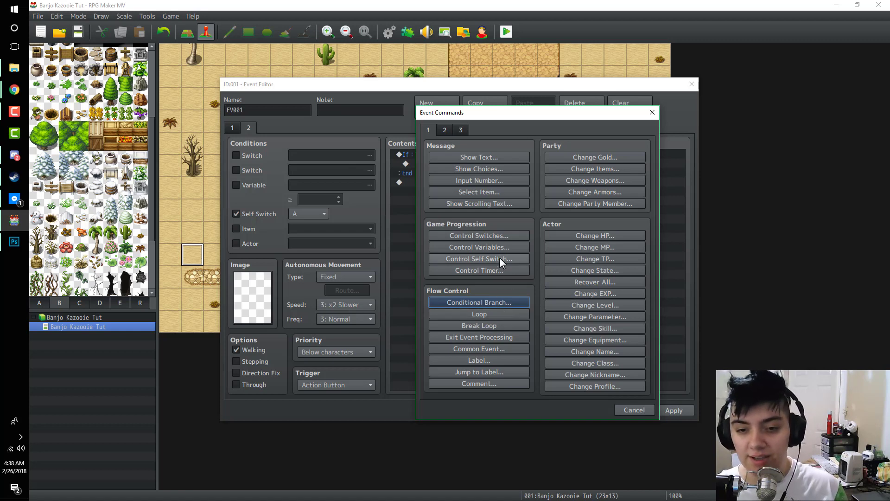
{"action": "left_click", "coordinate": [495, 239]}
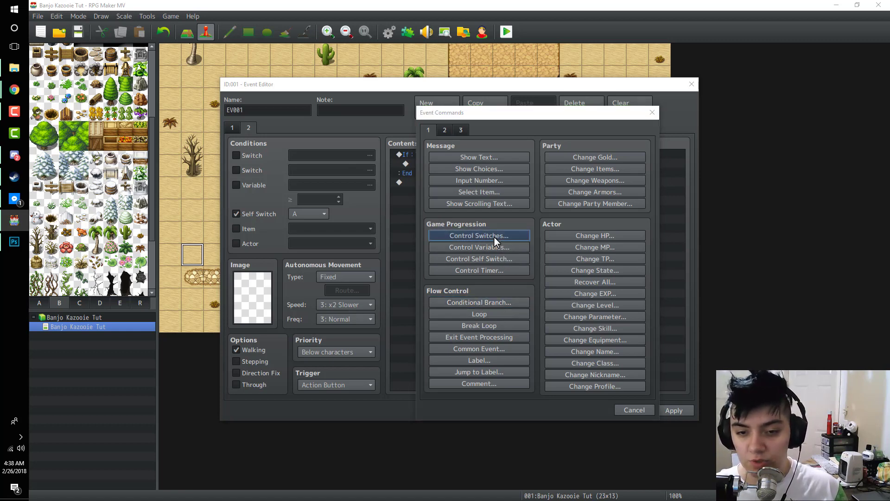
{"action": "left_click", "coordinate": [557, 243]}
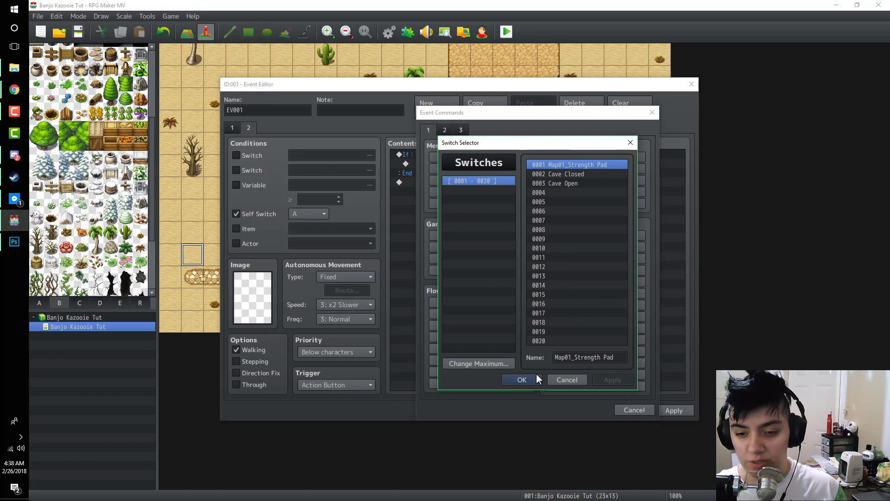
{"action": "left_click", "coordinate": [521, 379]}
{"action": "left_click", "coordinate": [523, 290]}
{"action": "left_click", "coordinate": [541, 307]}
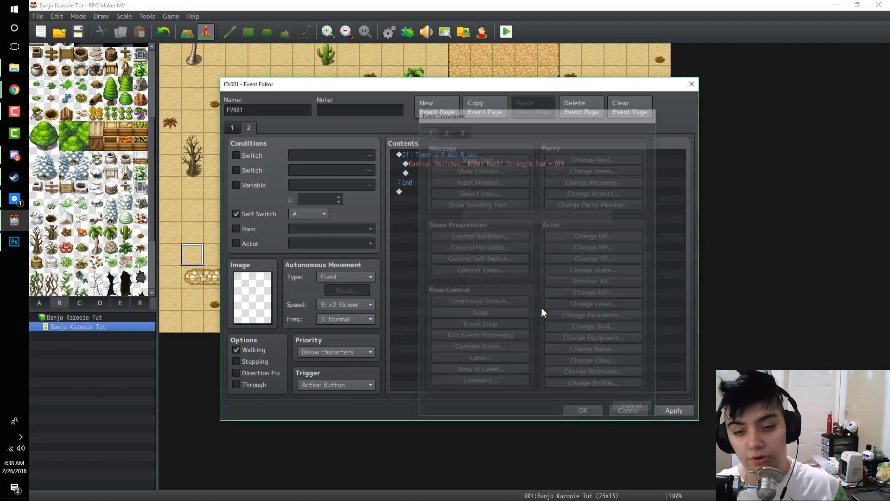
Step: Add a Play SE command below the switch command in the branch, using the Cancel1 sound with its pitch at 50 %
{"action": "double_click", "coordinate": [480, 173]}
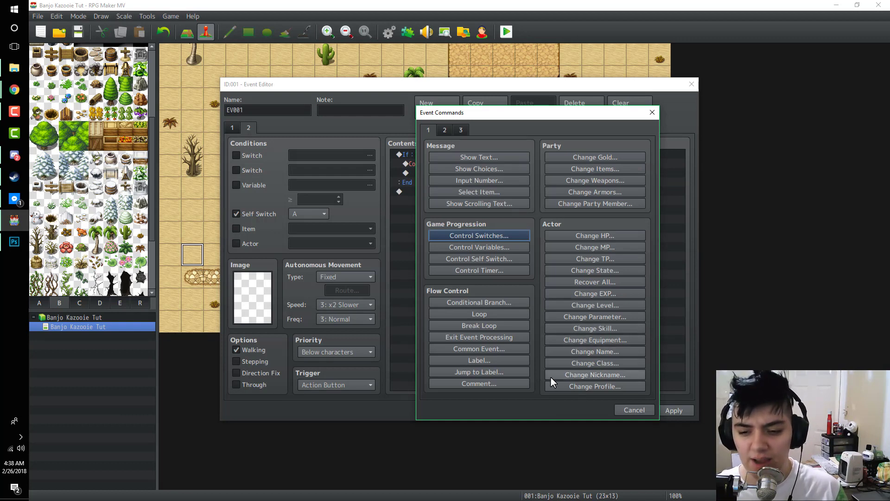
{"action": "left_click", "coordinate": [444, 132]}
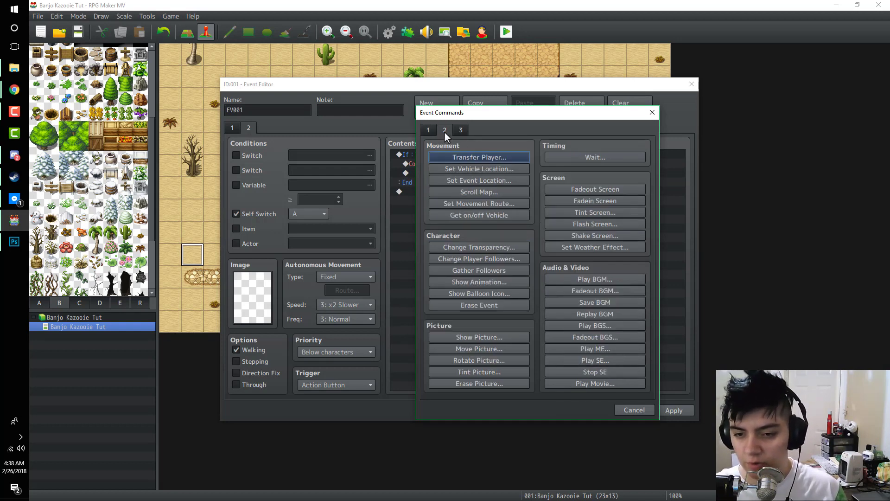
{"action": "left_click", "coordinate": [594, 358]}
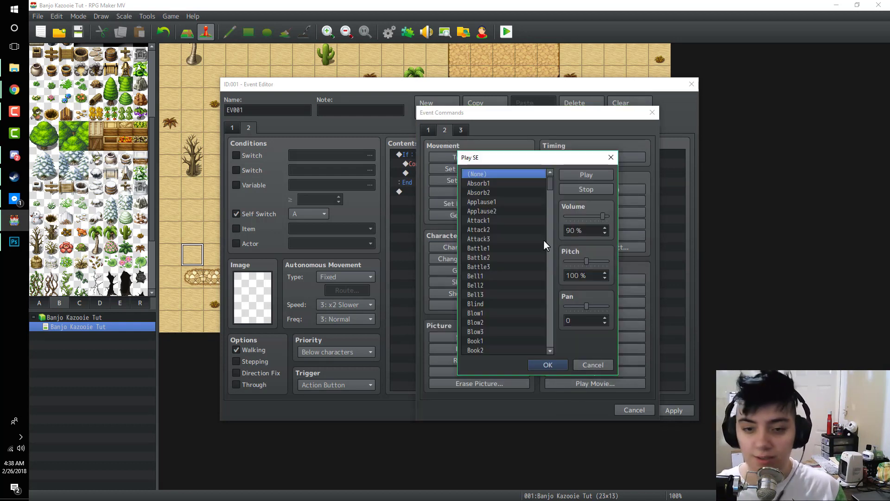
{"action": "scroll", "coordinate": [541, 191], "scroll_direction": "down", "scroll_amount": 8}
{"action": "left_click", "coordinate": [541, 196]}
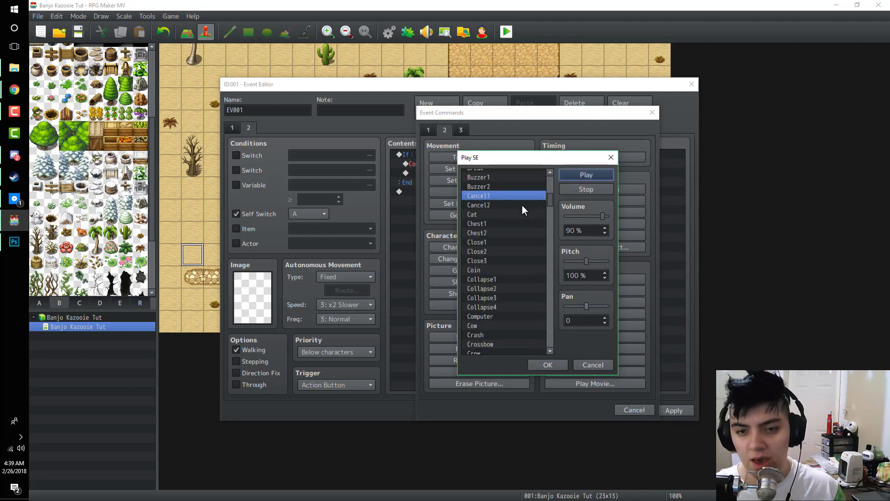
{"action": "left_click_drag", "start_coordinate": [585, 260], "coordinate": [595, 260]}
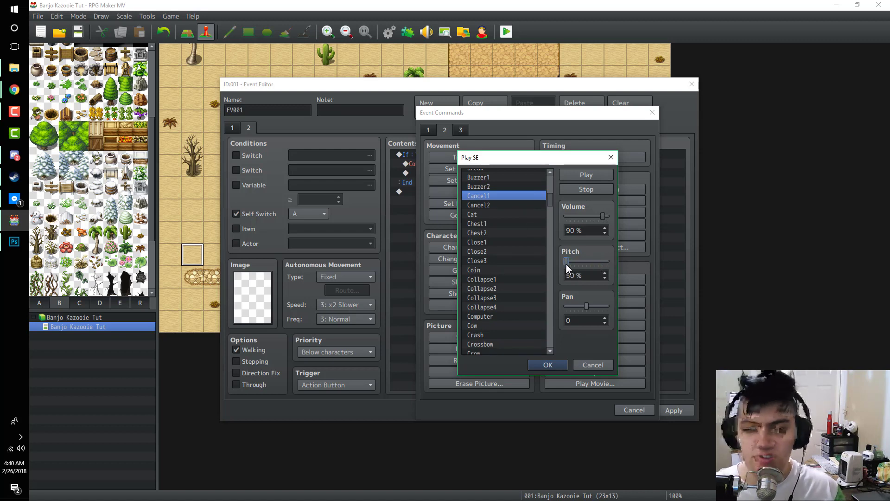
{"action": "left_click", "coordinate": [555, 365]}
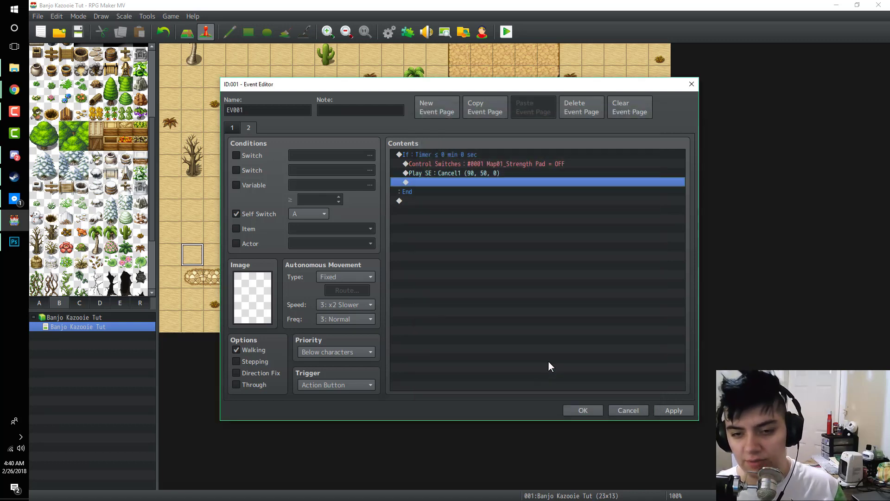
Step: Add a Control Timer command with the Stop operation below the Cancel1 sound in the branch
{"action": "double_click", "coordinate": [454, 183]}
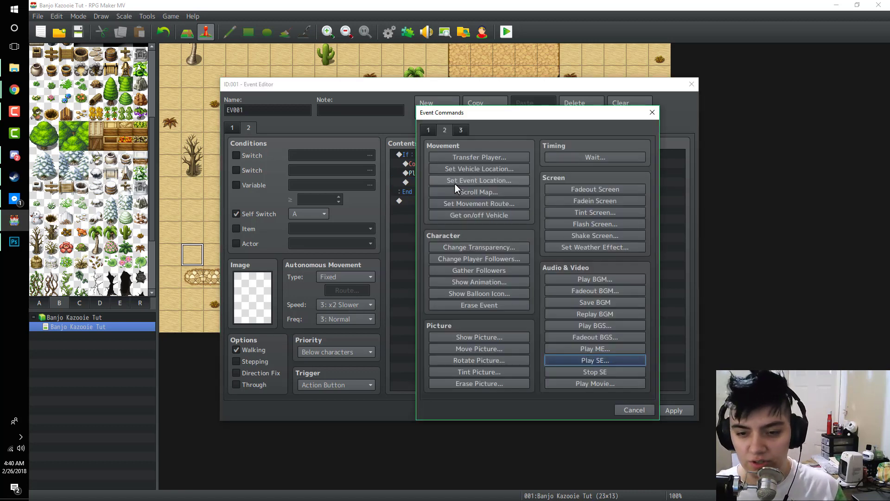
{"action": "left_click", "coordinate": [430, 131]}
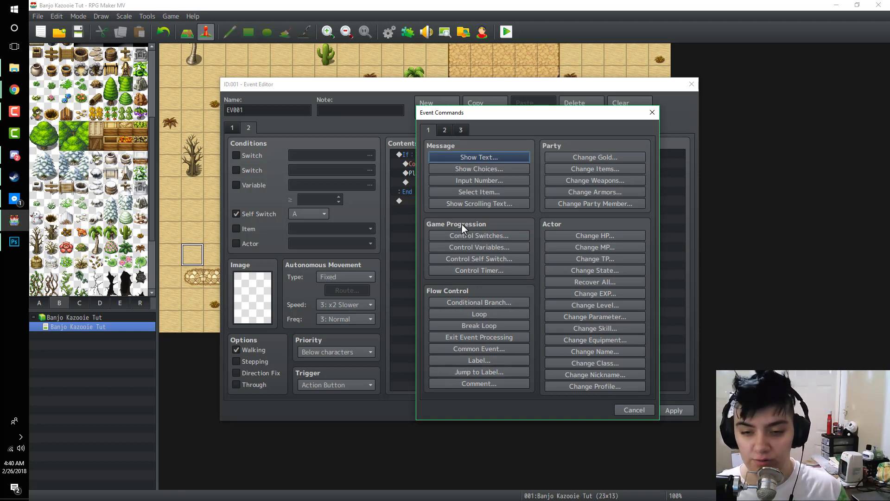
{"action": "left_click", "coordinate": [488, 272]}
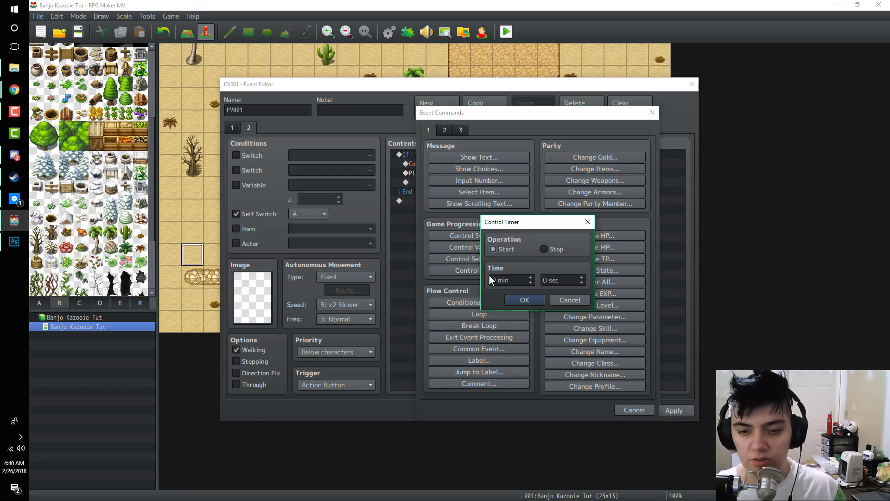
{"action": "left_click", "coordinate": [544, 249]}
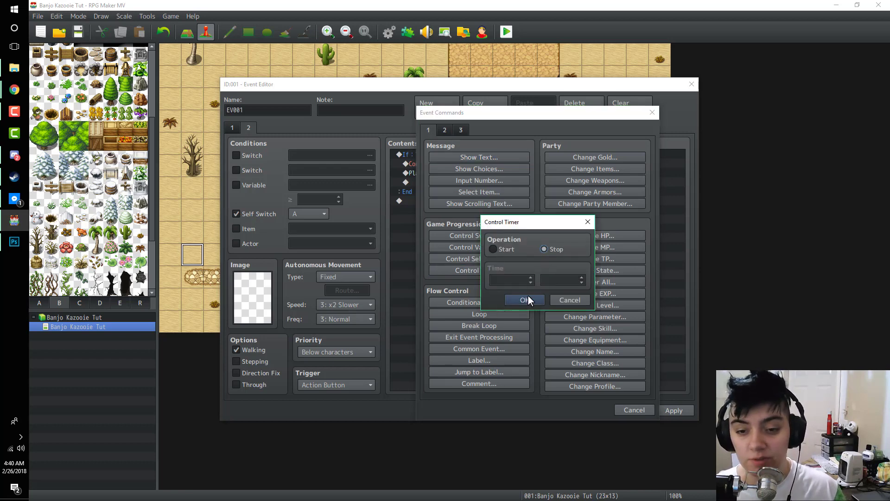
{"action": "left_click", "coordinate": [525, 300]}
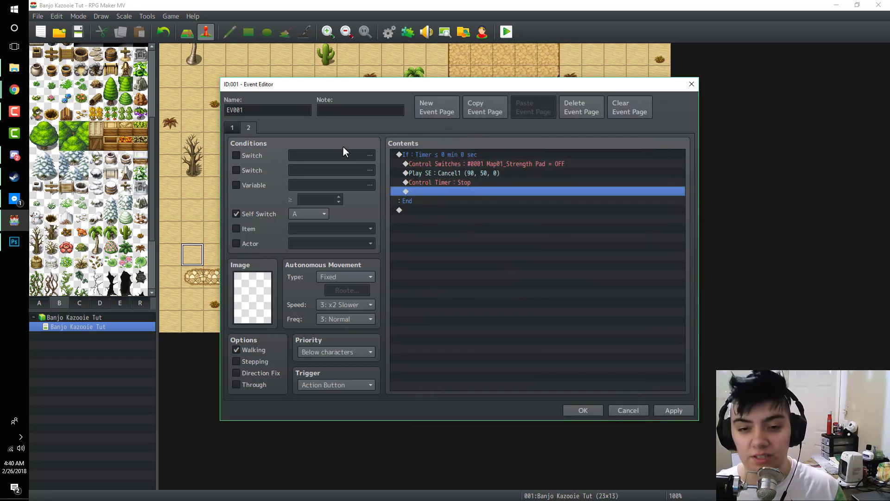
Step: Add a Control Self Switch command that turns A OFF below the timer stop in the branch
{"action": "double_click", "coordinate": [432, 193]}
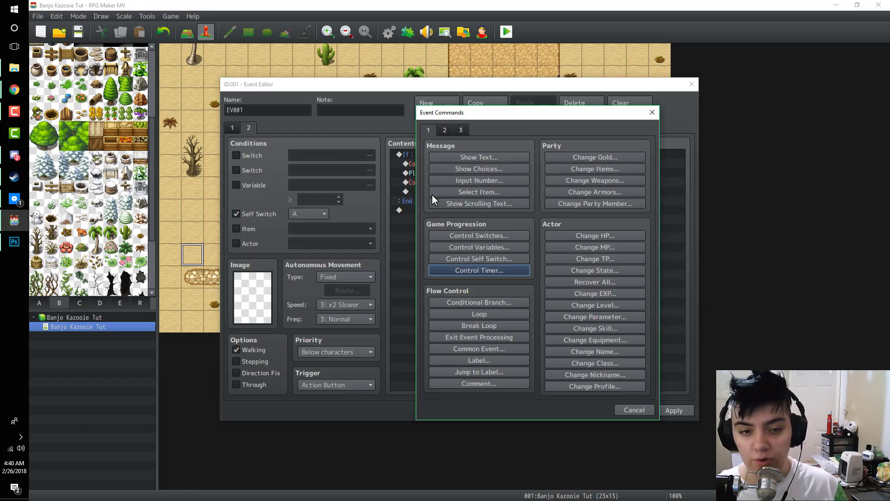
{"action": "left_click", "coordinate": [493, 258]}
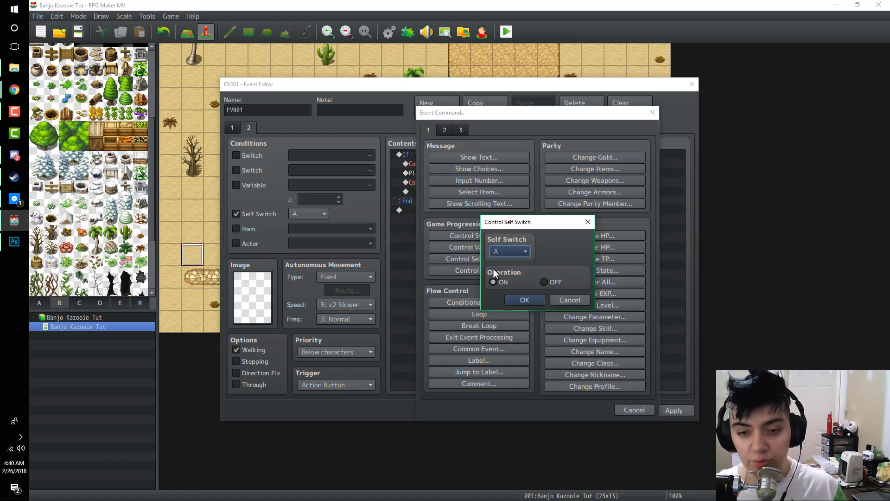
{"action": "left_click", "coordinate": [543, 281]}
{"action": "left_click", "coordinate": [528, 299]}
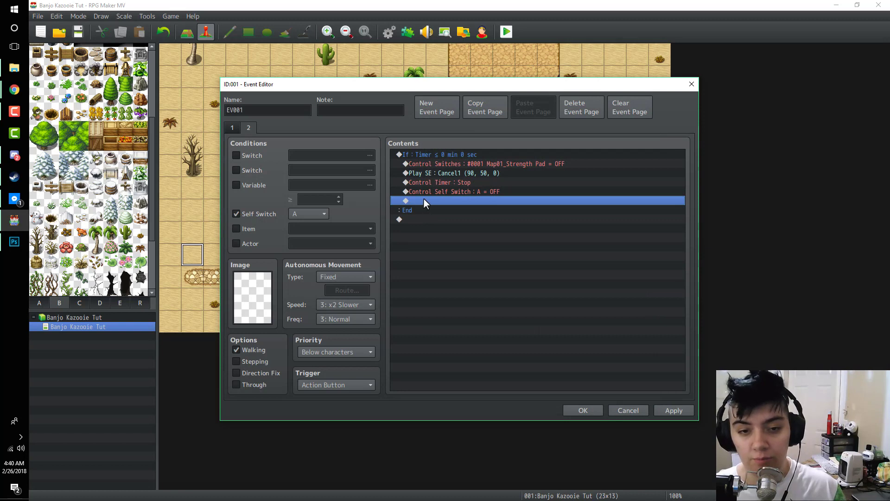
Step: Add another Control Self Switch command at the end of the branch that turns B ON
{"action": "double_click", "coordinate": [424, 200]}
{"action": "left_click", "coordinate": [515, 260]}
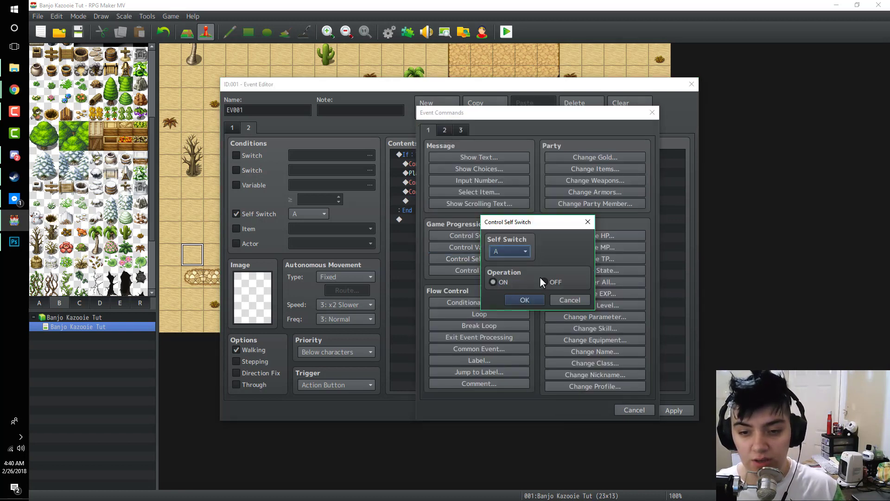
{"action": "left_click", "coordinate": [509, 250]}
{"action": "left_click", "coordinate": [504, 271]}
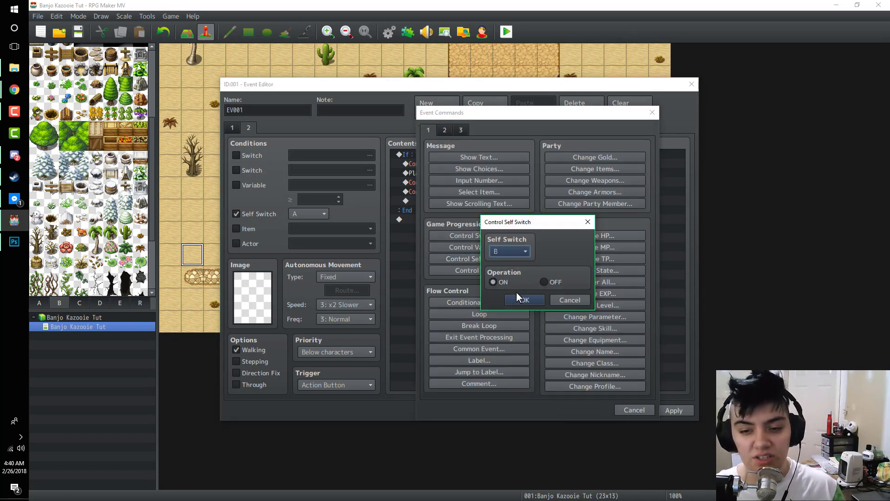
{"action": "left_click", "coordinate": [520, 299]}
Step: Copy all of the event's page 1 commands, from the Control Switches command through the Control Self Switch A = ON command
{"action": "left_click", "coordinate": [233, 127]}
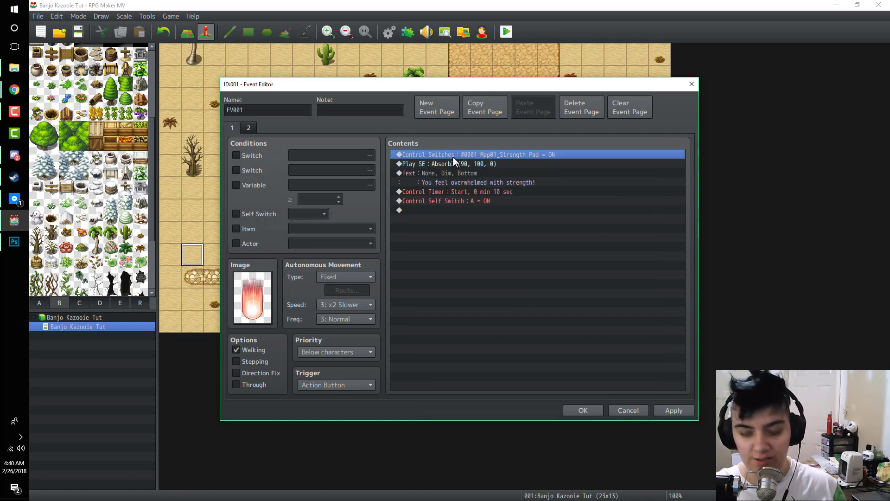
{"action": "left_click", "coordinate": [437, 199], "text": "shift"}
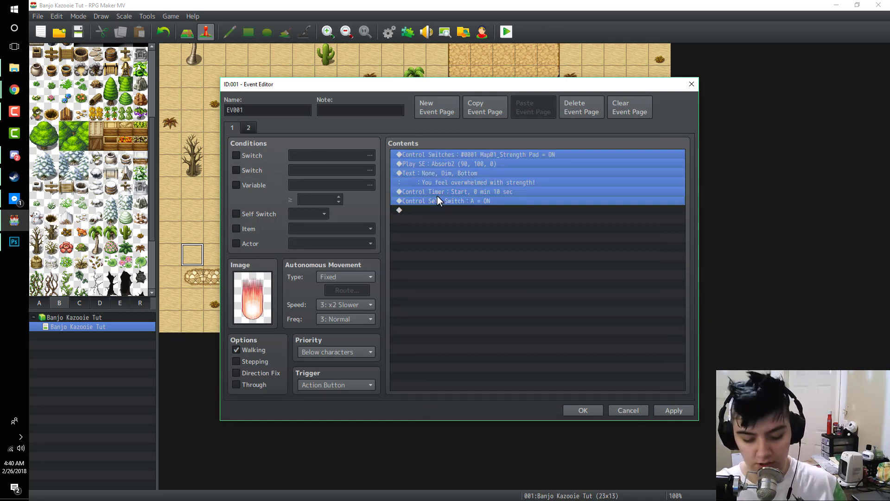
{"action": "left_click", "coordinate": [420, 154]}
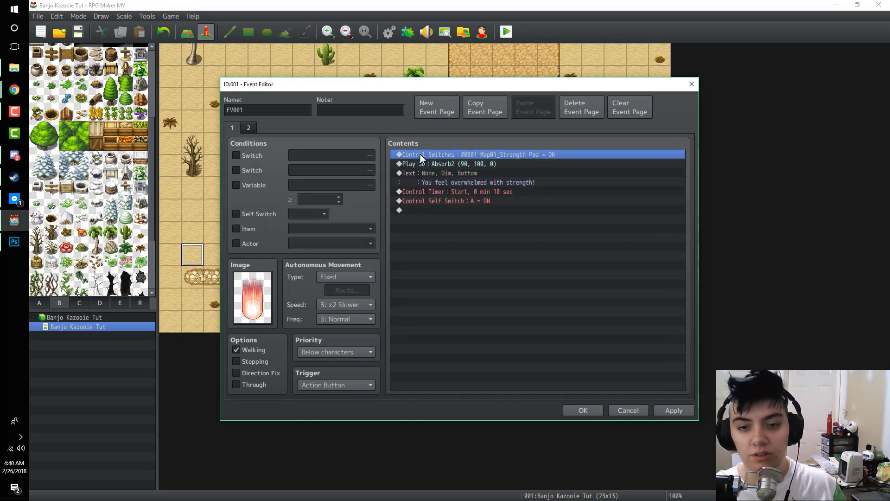
{"action": "left_click", "coordinate": [425, 201], "text": "shift"}
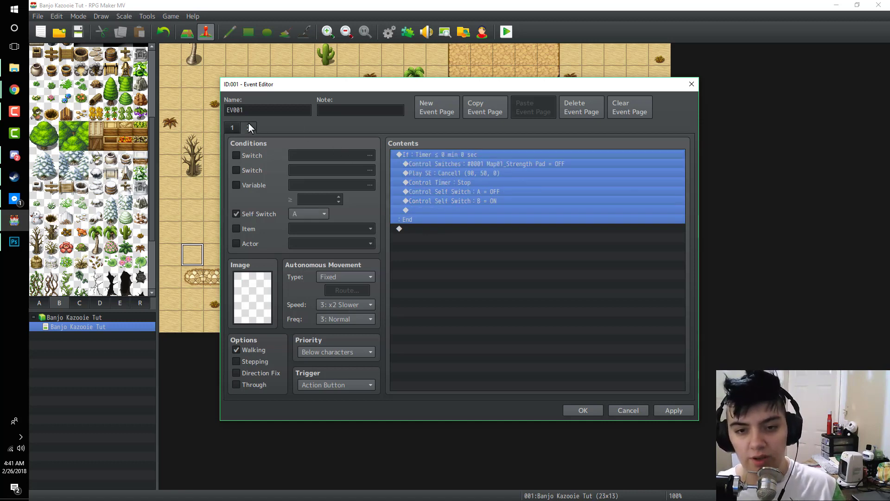
Step: Create event page 3 with self switch B as its condition and paste the copied page 1 commands into it
{"action": "left_click", "coordinate": [425, 107]}
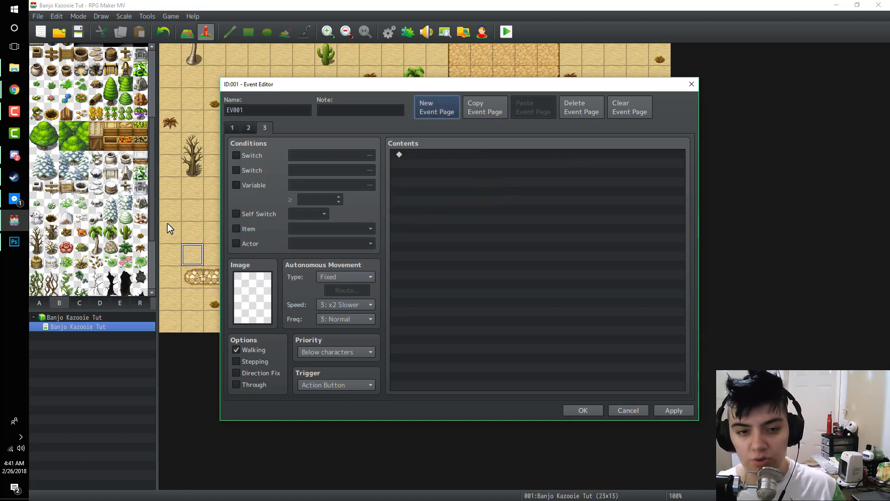
{"action": "left_click", "coordinate": [238, 214]}
{"action": "left_click", "coordinate": [308, 214]}
{"action": "left_click", "coordinate": [306, 235]}
{"action": "left_click", "coordinate": [415, 158]}
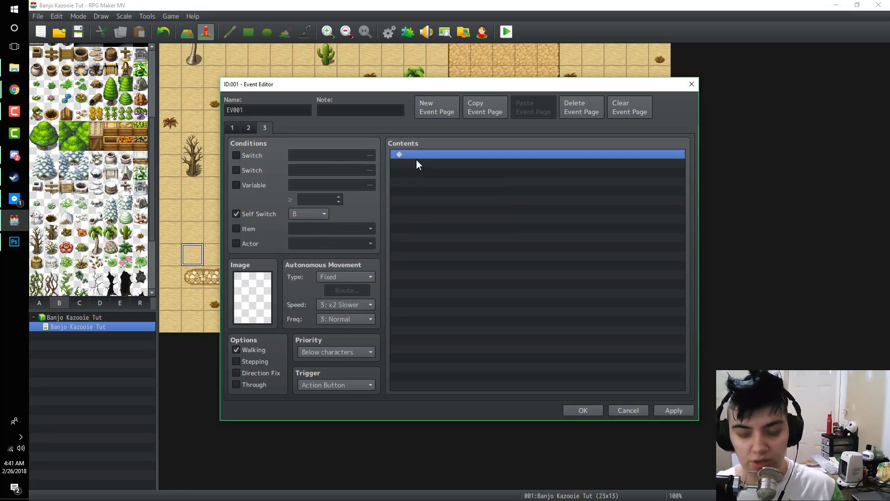
{"action": "key", "text": "ctrl+v"}
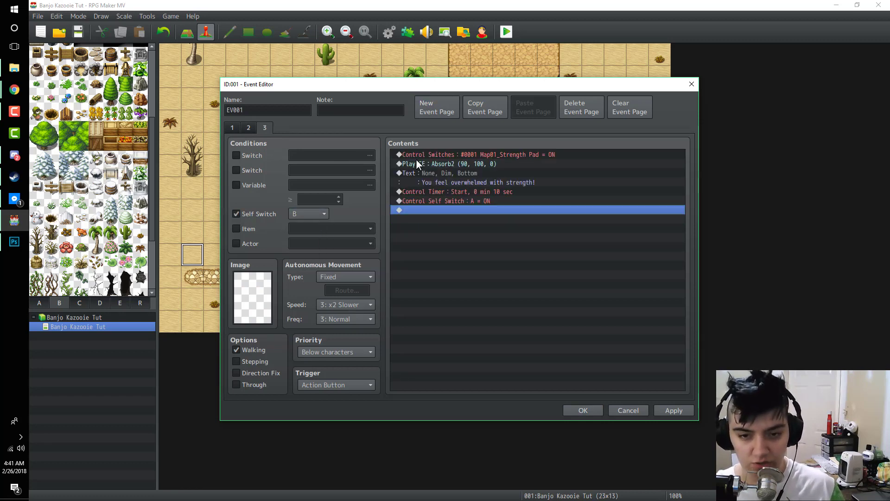
Step: Add a Control Self Switch command that turns B OFF at the end of the page 3 commands
{"action": "double_click", "coordinate": [464, 212]}
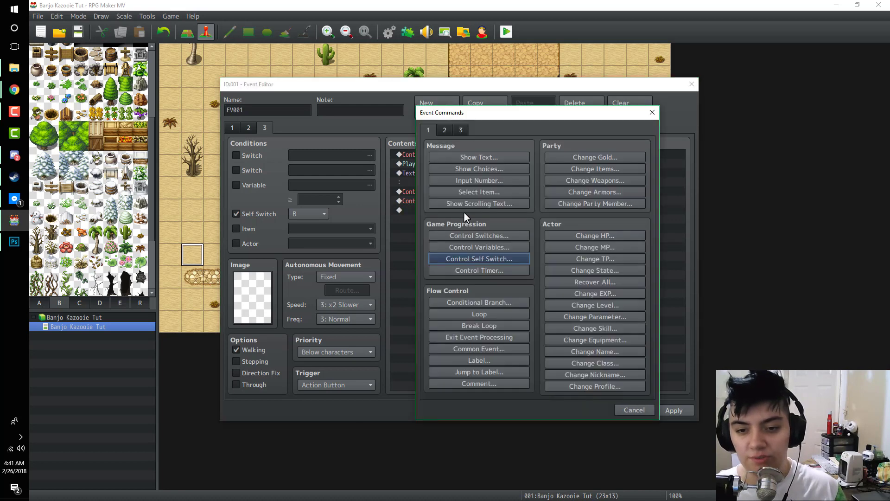
{"action": "left_click", "coordinate": [472, 259]}
{"action": "left_click", "coordinate": [505, 251]}
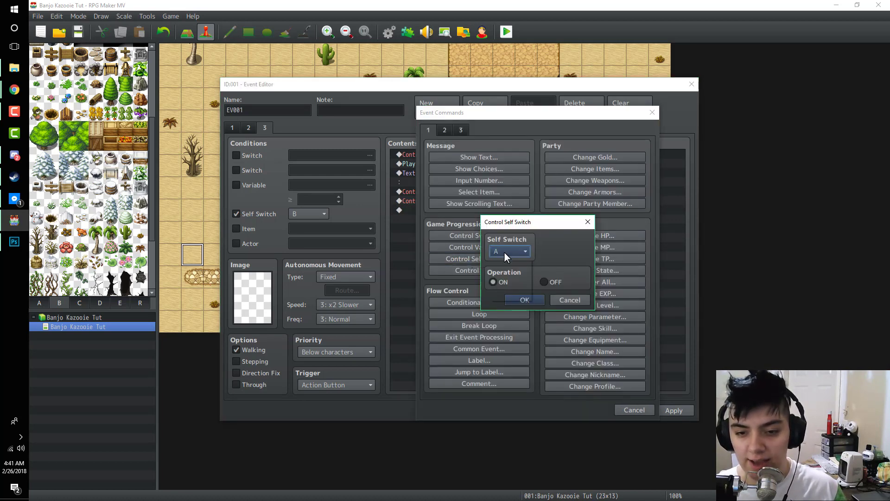
{"action": "left_click", "coordinate": [503, 274]}
{"action": "left_click", "coordinate": [544, 282]}
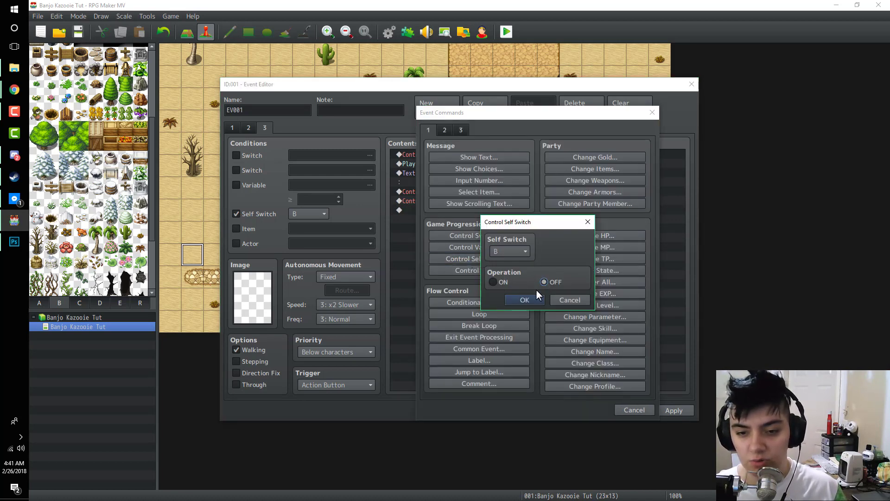
{"action": "left_click", "coordinate": [529, 299]}
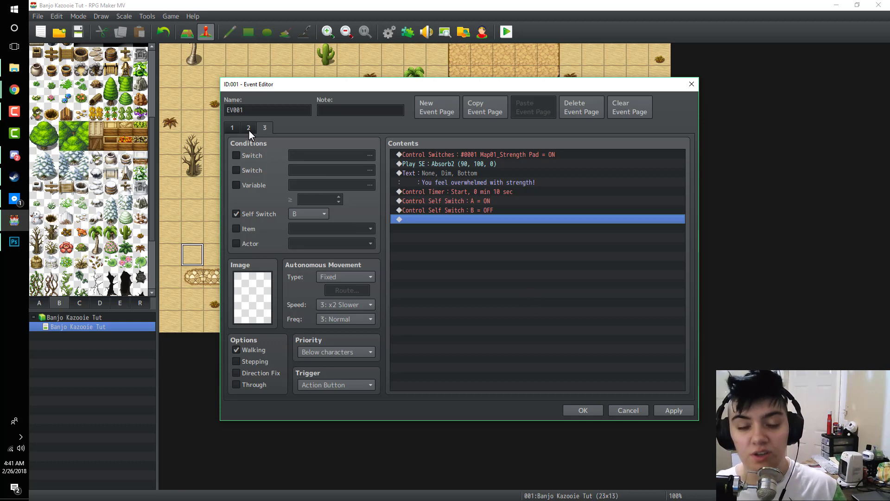
{"action": "left_click", "coordinate": [458, 213]}
{"action": "left_click", "coordinate": [444, 200]}
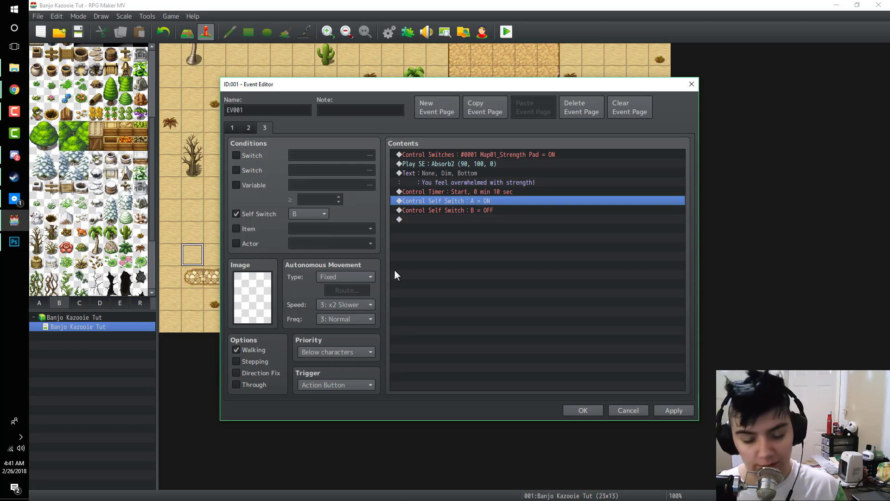
{"action": "left_click", "coordinate": [246, 128]}
{"action": "left_click", "coordinate": [259, 127]}
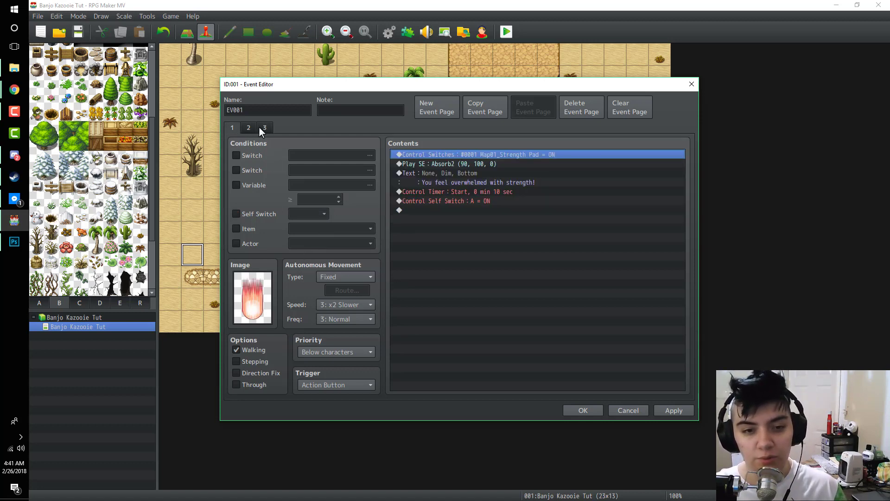
{"action": "left_click", "coordinate": [251, 127]}
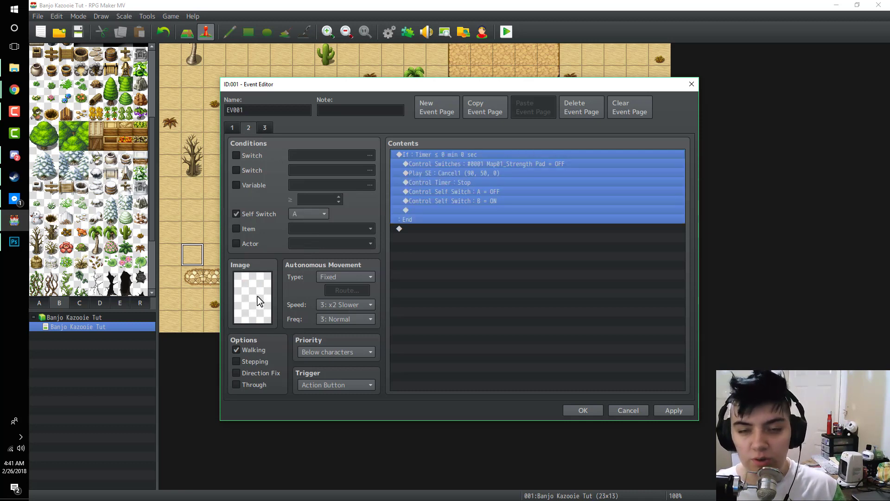
Step: Copy the red glow image from event page 1 to pages 2 and 3
{"action": "left_click", "coordinate": [232, 127]}
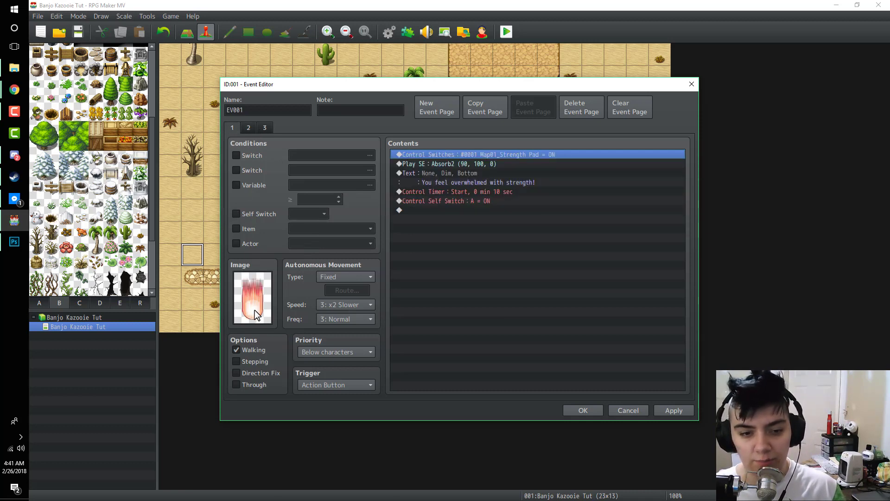
{"action": "left_click", "coordinate": [254, 310]}
{"action": "left_click", "coordinate": [253, 128]}
{"action": "left_click", "coordinate": [264, 128]}
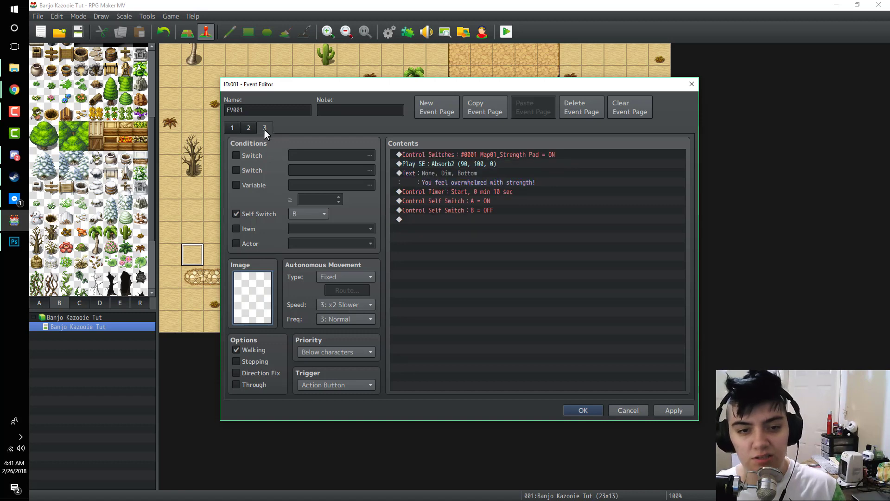
{"action": "left_click", "coordinate": [254, 128]}
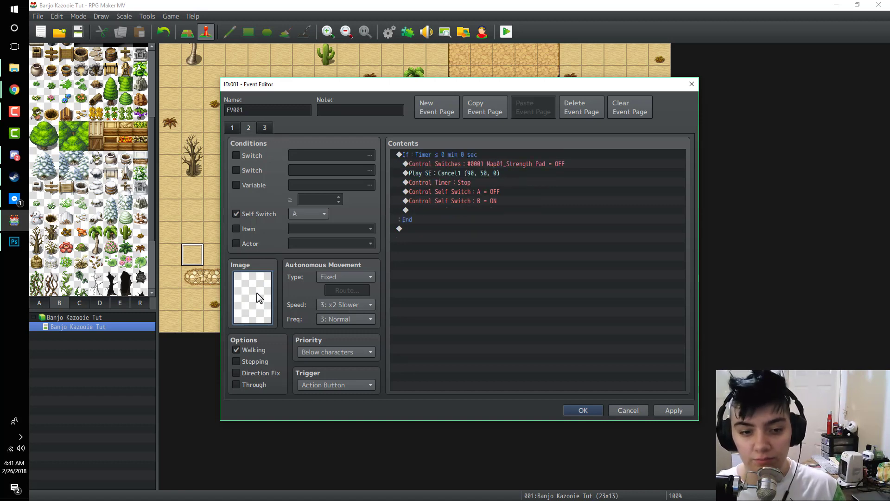
{"action": "left_click", "coordinate": [264, 128]}
Step: Enable the Stepping option on all three pages of the strength pad event and save the event
{"action": "left_click", "coordinate": [237, 362]}
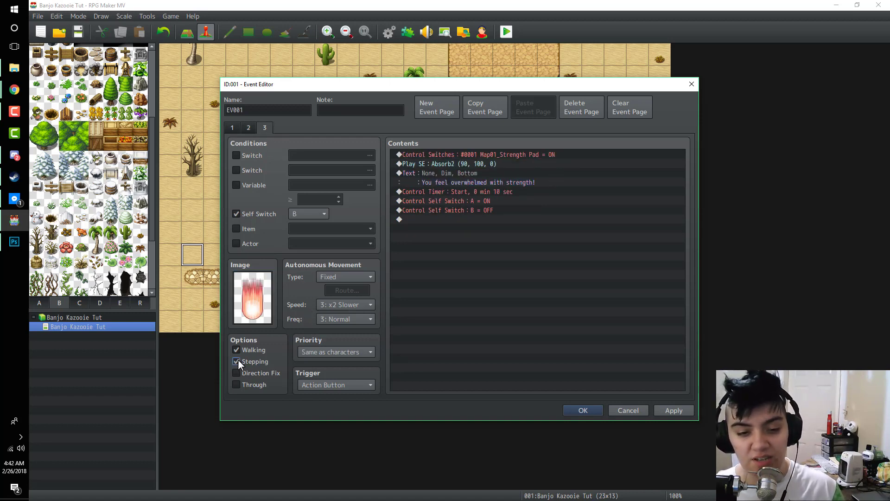
{"action": "left_click", "coordinate": [247, 128]}
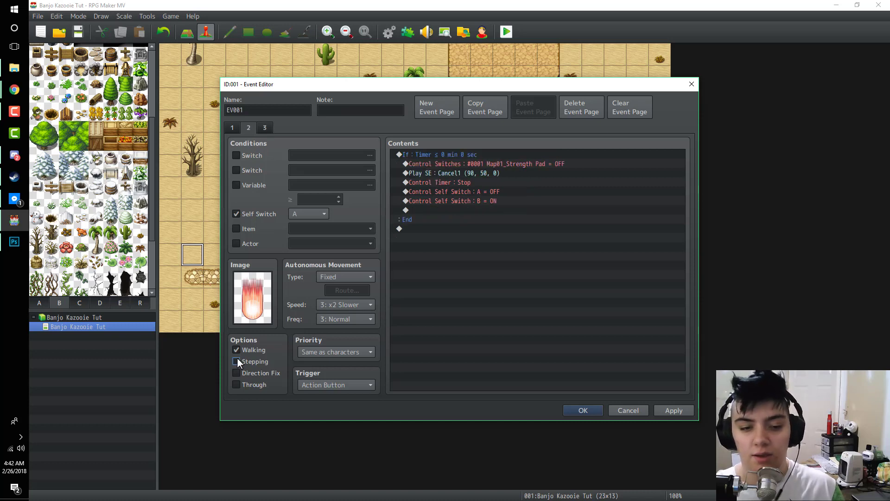
{"action": "left_click", "coordinate": [233, 128]}
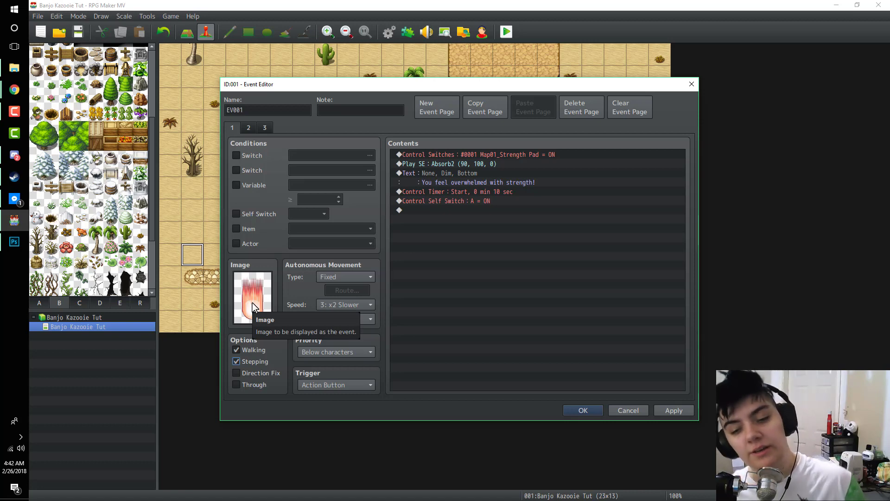
{"action": "left_click", "coordinate": [598, 411]}
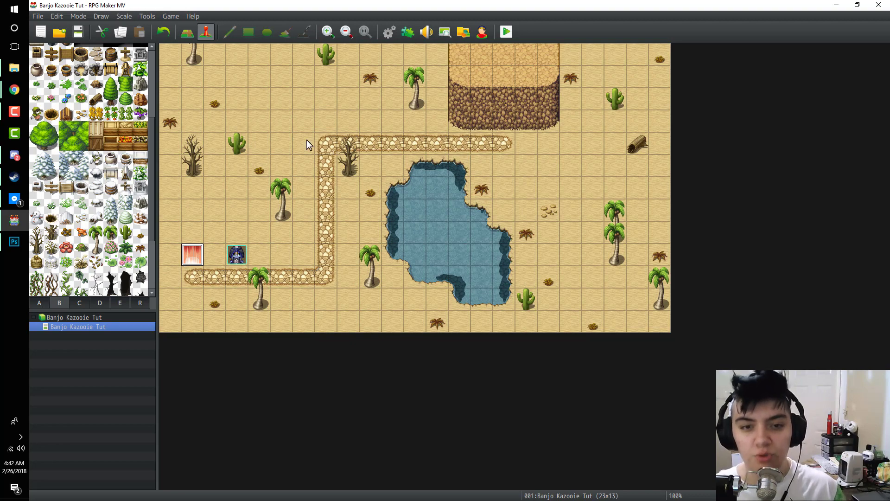
Step: Create a new event on the cliff wall with a Conditional Branch for Map01_Strength Pad being ON, including an Else branch
{"action": "double_click", "coordinate": [321, 119]}
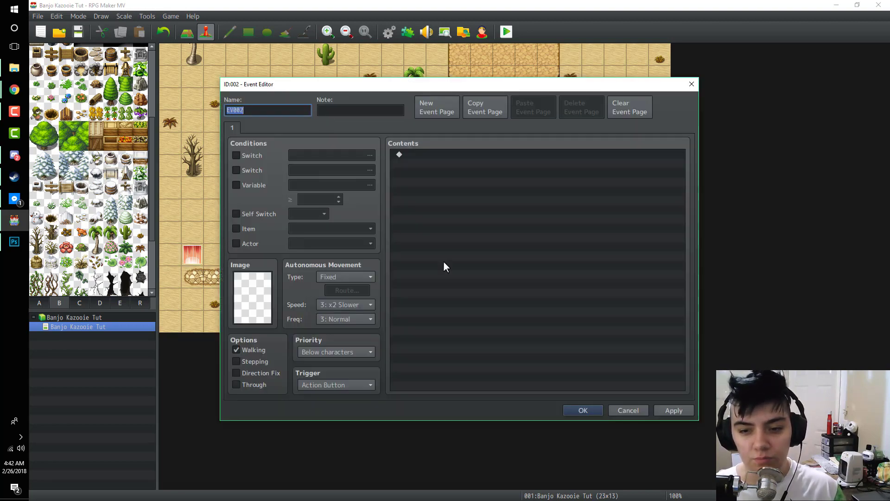
{"action": "left_click", "coordinate": [628, 411]}
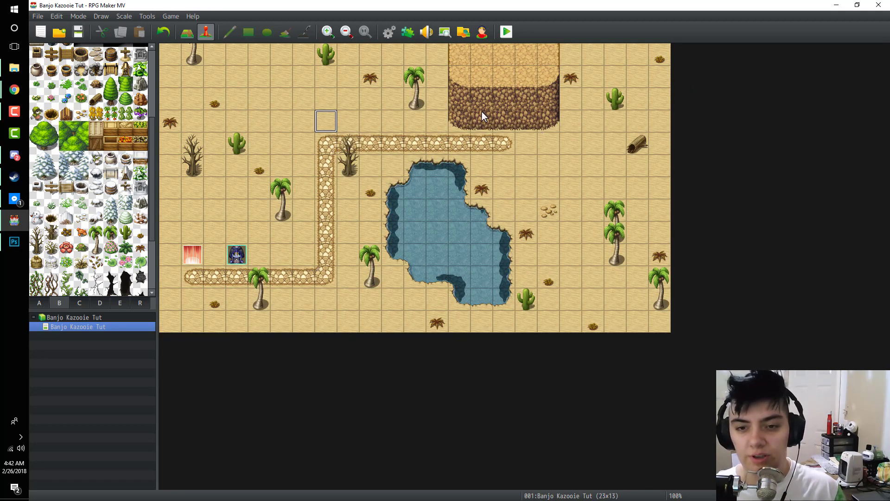
{"action": "double_click", "coordinate": [502, 120]}
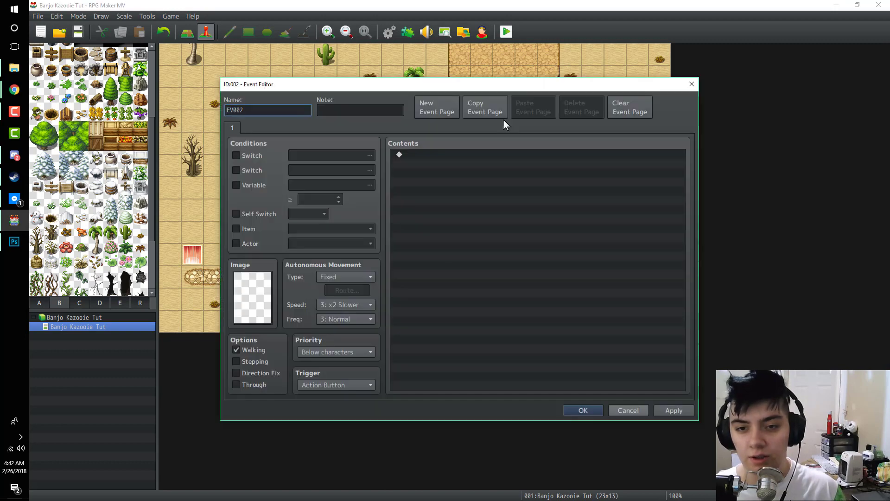
{"action": "left_click", "coordinate": [422, 156]}
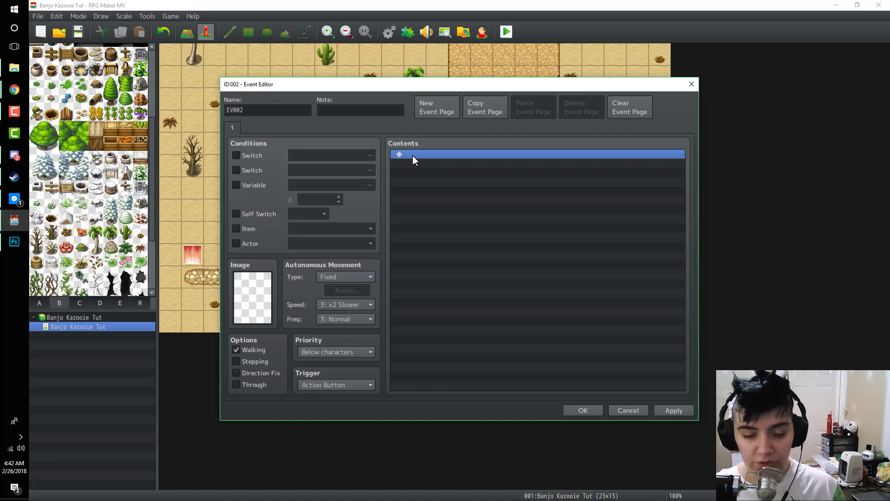
{"action": "double_click", "coordinate": [412, 154]}
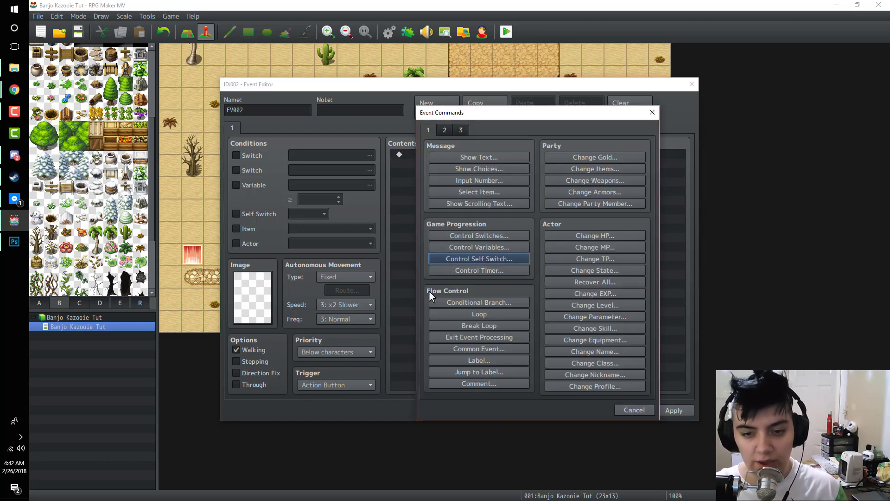
{"action": "left_click", "coordinate": [466, 305]}
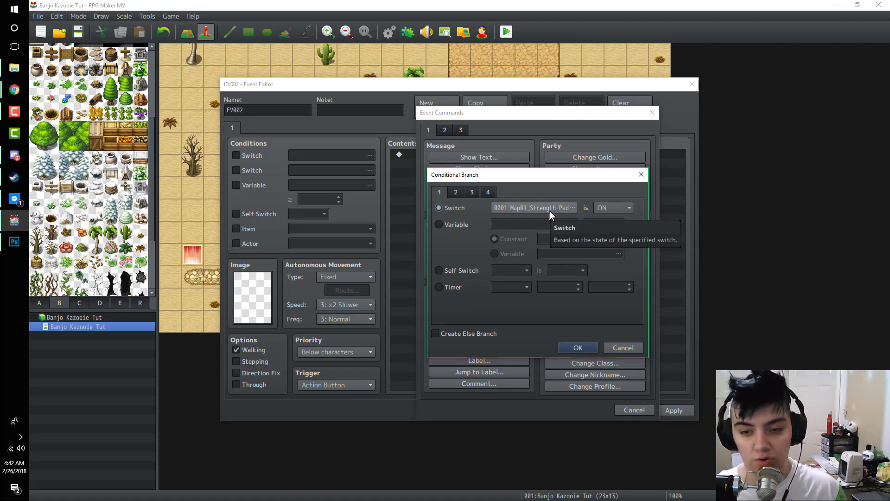
{"action": "left_click", "coordinate": [477, 333]}
{"action": "left_click", "coordinate": [577, 347]}
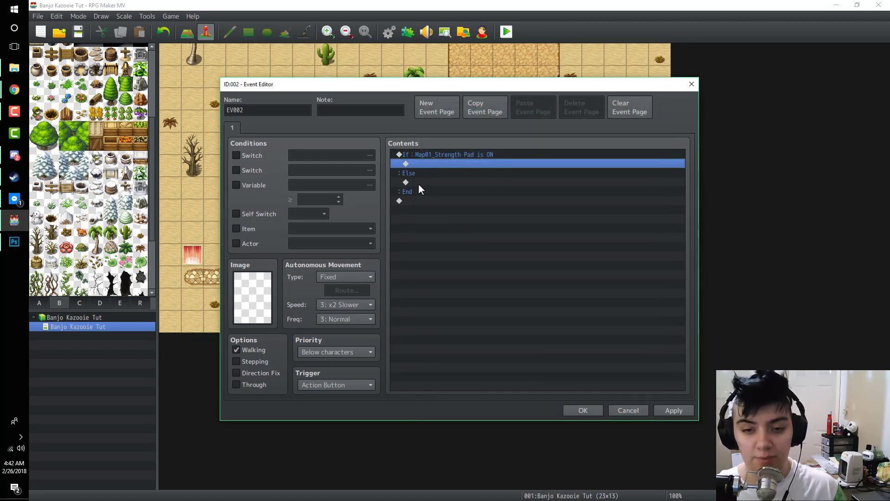
Step: Start a Show Text command inside the Else branch of the cliff event
{"action": "double_click", "coordinate": [411, 181]}
{"action": "left_click", "coordinate": [465, 157]}
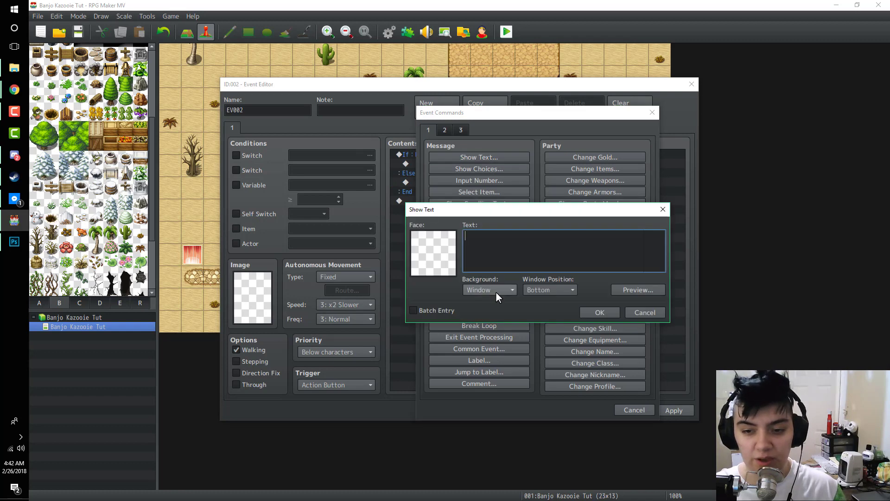
{"action": "type", "text": "Nothing"}
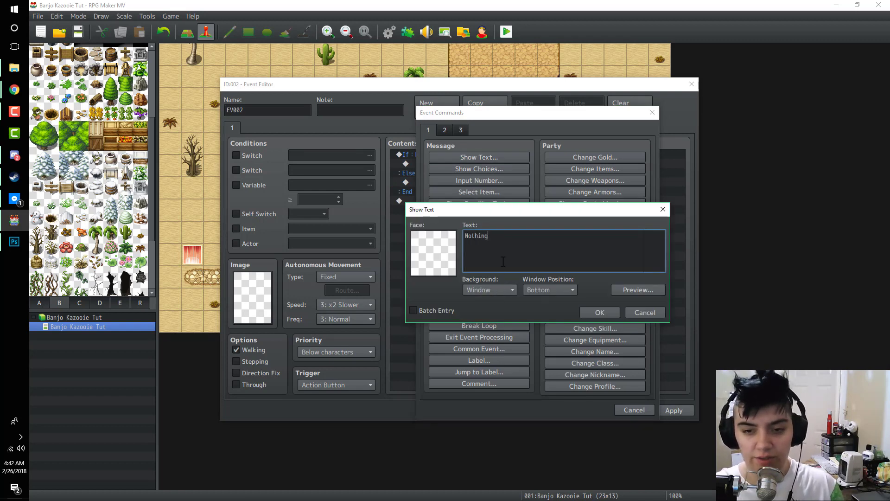
{"action": "key", "text": "BackSpace"}
{"action": "key", "text": "BackSpace"}
{"action": "key", "text": "BackSpace"}
{"action": "key", "text": "BackSpace"}
{"action": "key", "text": "BackSpace"}
{"action": "key", "text": "BackSpace"}
{"action": "key", "text": "BackSpace"}
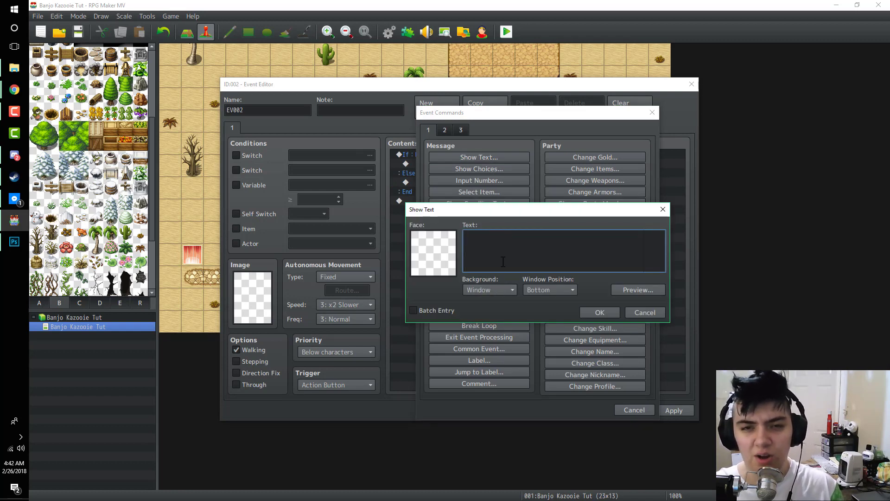
Step: Enter the message "There is a crack in the side of the cliff." as the Else branch's Show Text command
{"action": "type", "text": "There"}
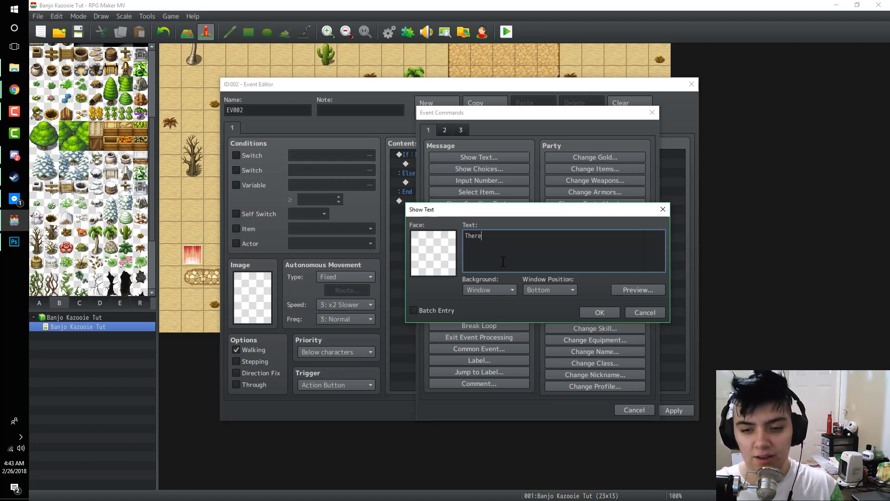
{"action": "type", "text": " is a crack i"}
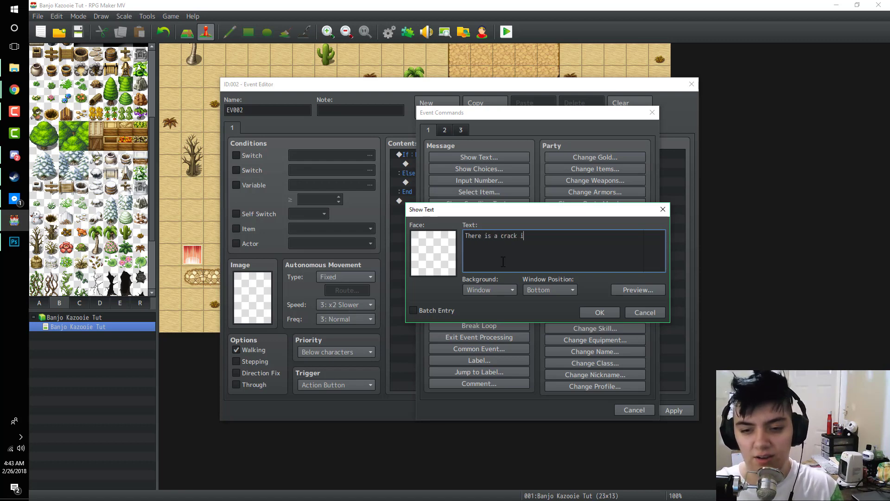
{"action": "type", "text": "n the side o"}
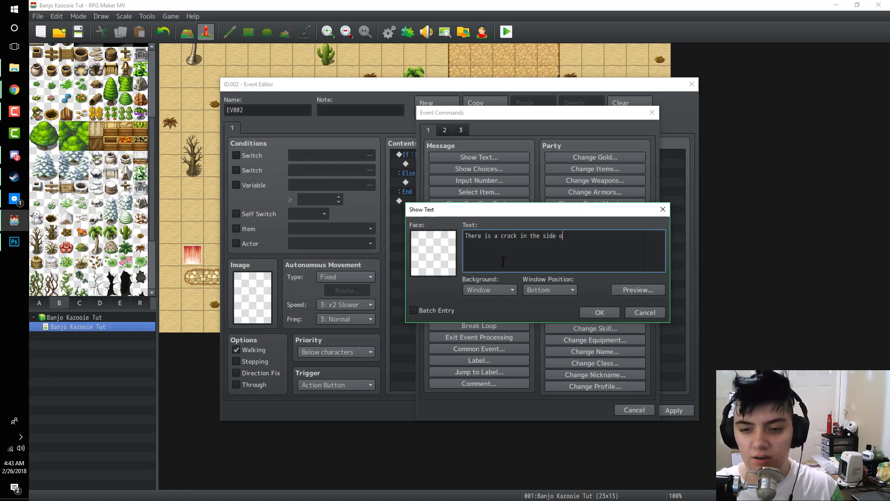
{"action": "type", "text": "f the cliff."}
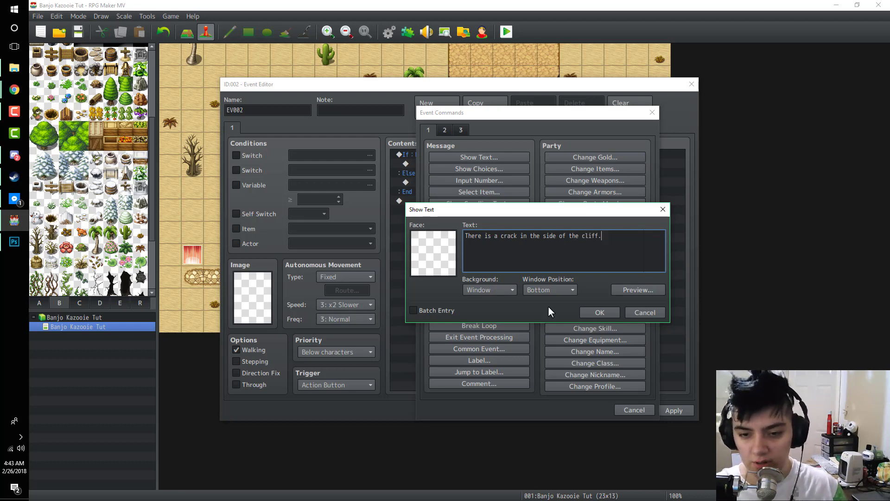
{"action": "left_click", "coordinate": [602, 316]}
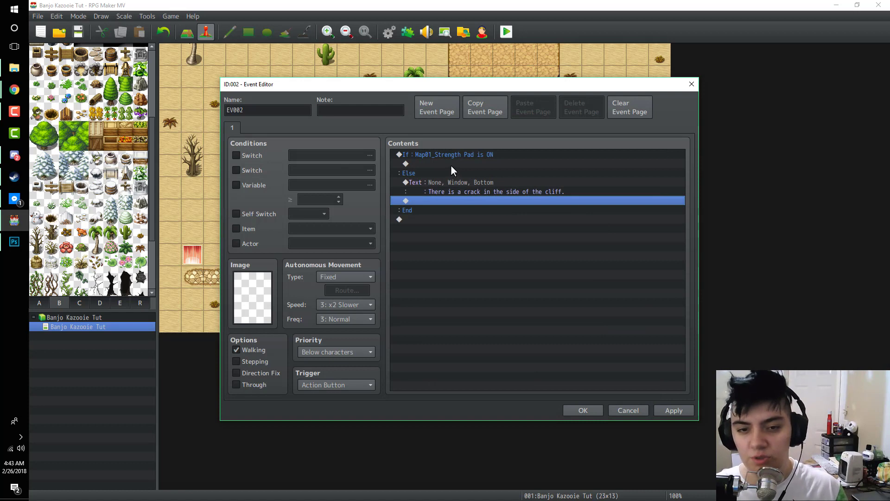
{"action": "left_click", "coordinate": [446, 184]}
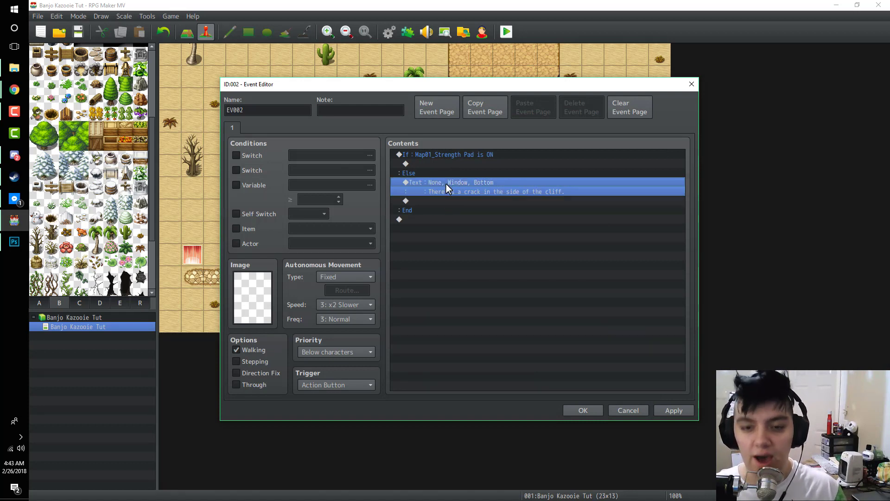
Step: Add a Play SE command with the Earth1 sound inside the If branch of the cliff event
{"action": "double_click", "coordinate": [435, 164]}
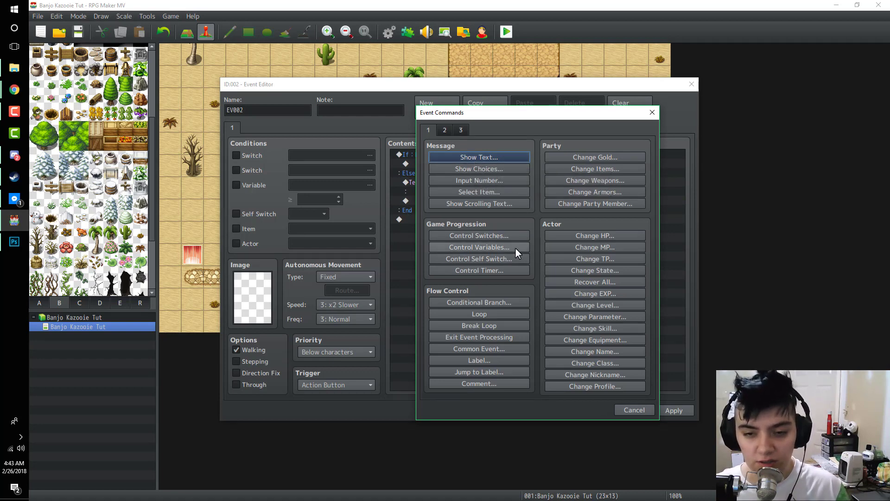
{"action": "left_click", "coordinate": [442, 130]}
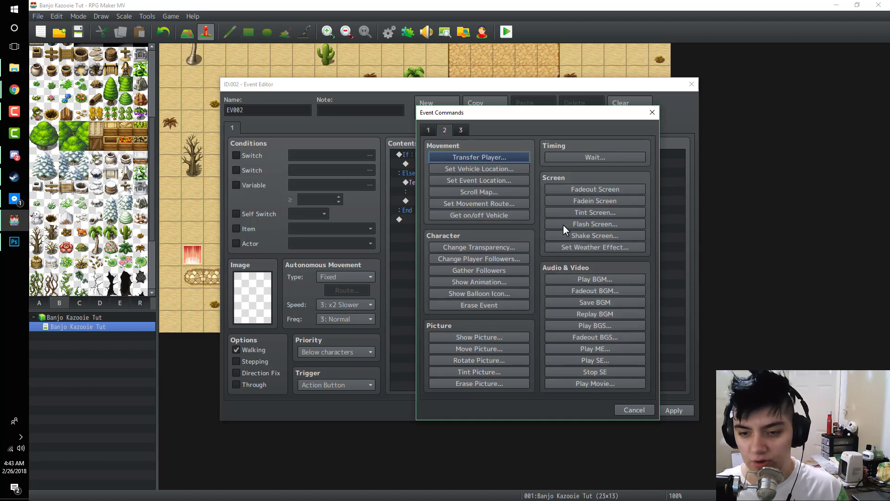
{"action": "left_click", "coordinate": [616, 361]}
{"action": "scroll", "coordinate": [550, 184], "scroll_direction": "down", "scroll_amount": 8}
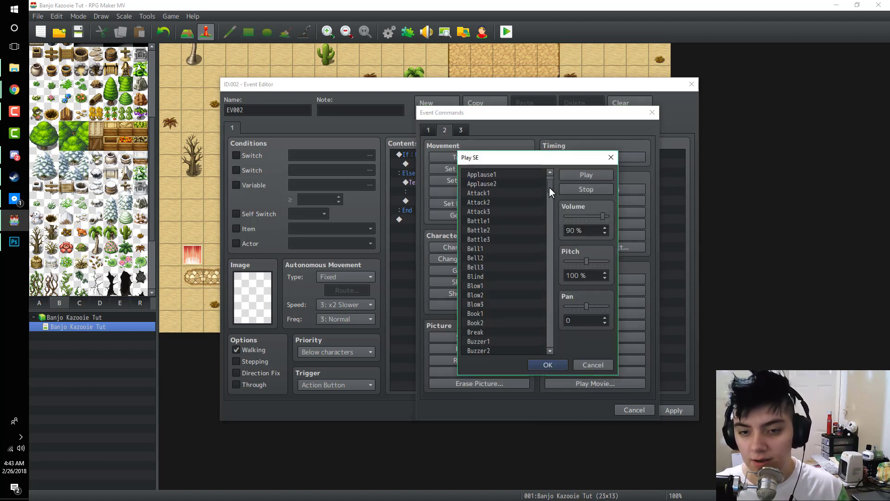
{"action": "left_click_drag", "start_coordinate": [549, 204], "coordinate": [528, 232]}
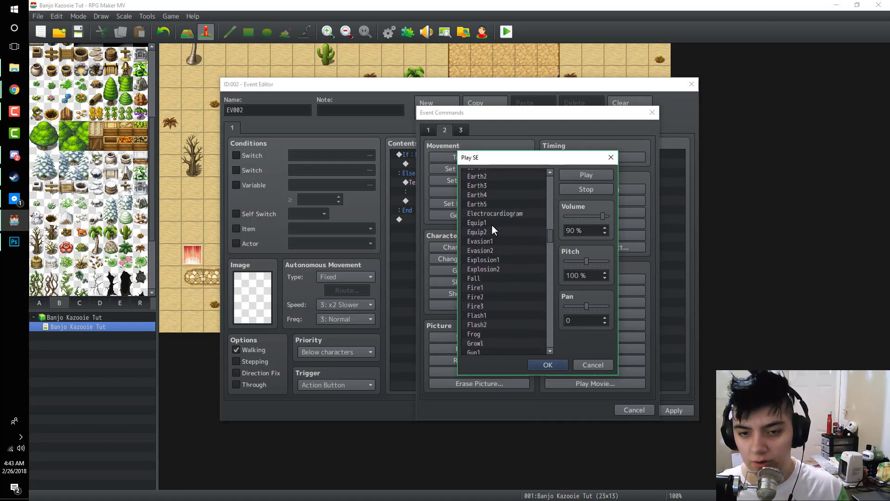
{"action": "scroll", "coordinate": [491, 224], "scroll_direction": "up", "scroll_amount": 1}
{"action": "left_click", "coordinate": [483, 195]}
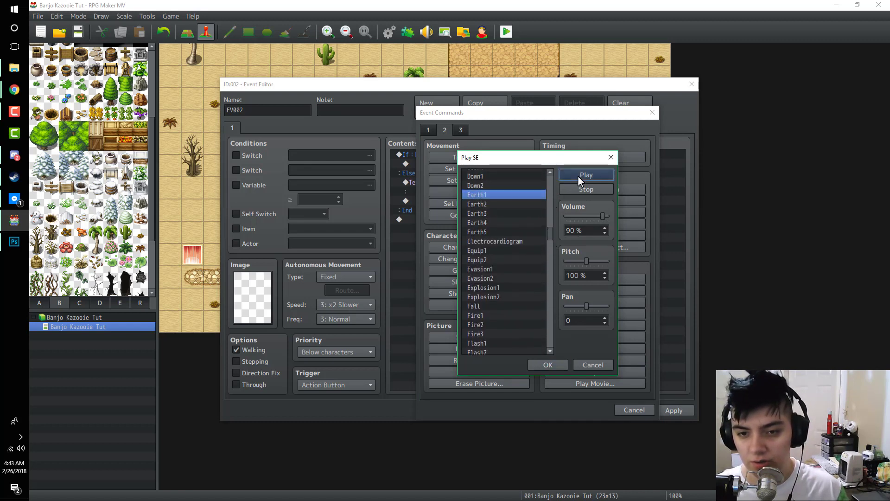
{"action": "left_click", "coordinate": [548, 365]}
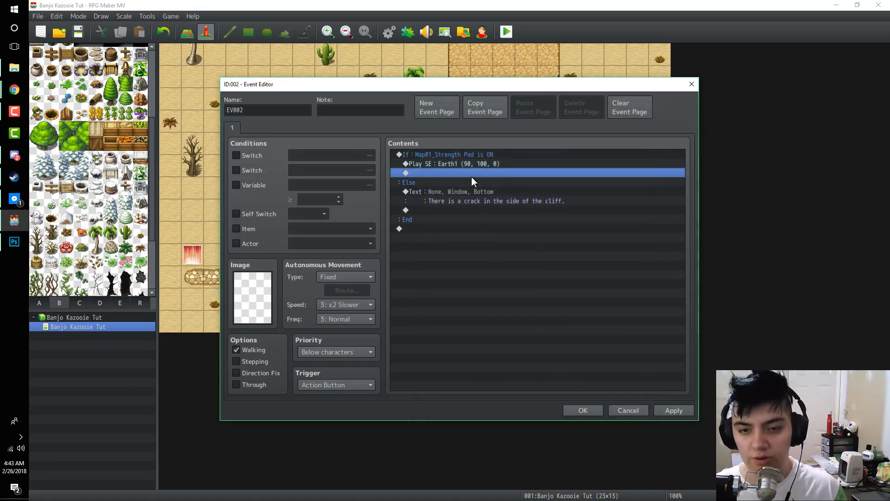
Step: Lower the Earth1 sound effect's pitch to 80% and preview it
{"action": "double_click", "coordinate": [463, 163]}
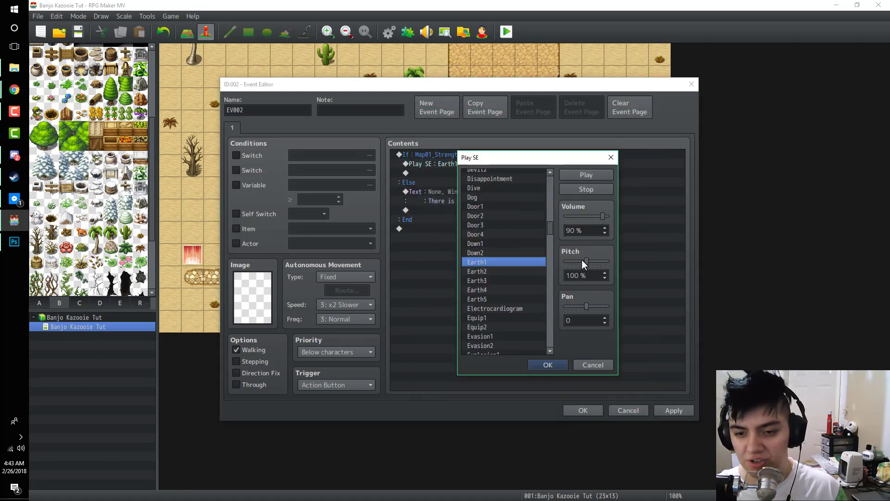
{"action": "left_click", "coordinate": [578, 178]}
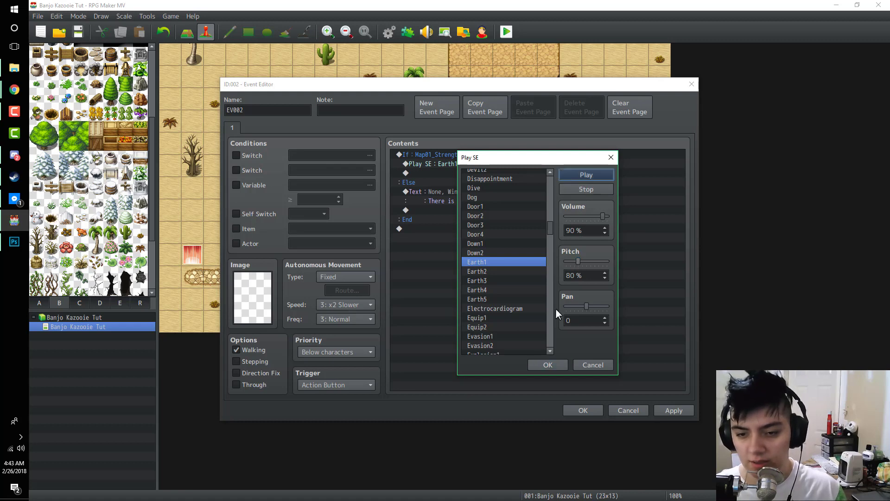
{"action": "left_click", "coordinate": [548, 366]}
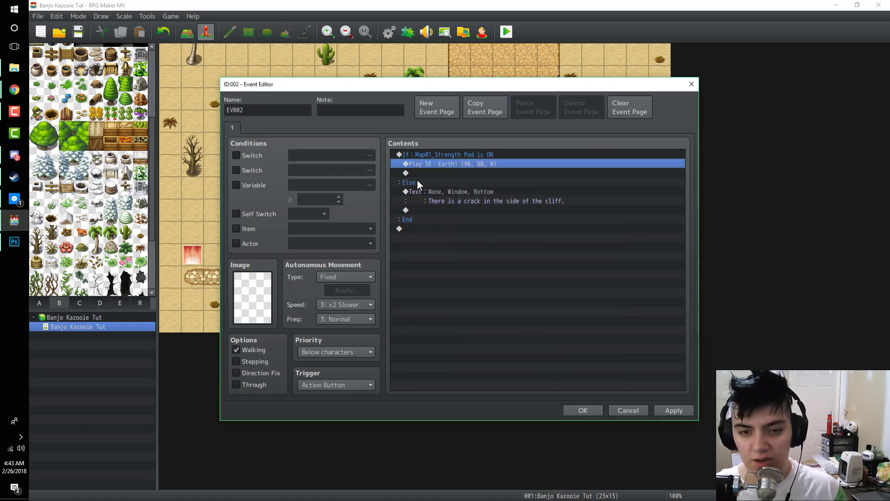
{"action": "left_click", "coordinate": [450, 174]}
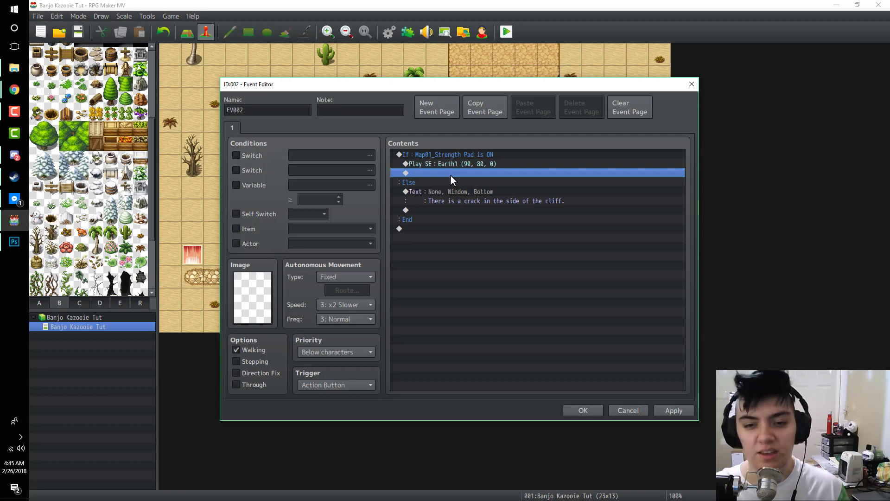
{"action": "double_click", "coordinate": [450, 175]}
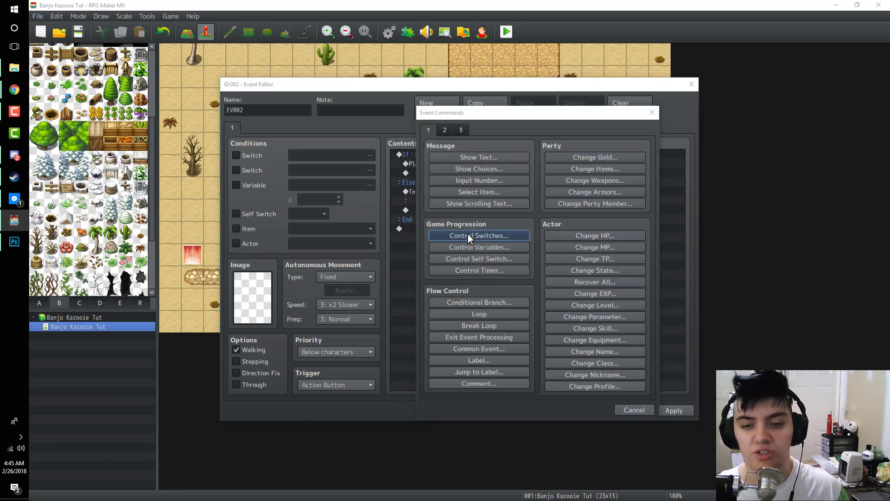
{"action": "left_click", "coordinate": [468, 235]}
{"action": "left_click", "coordinate": [559, 240]}
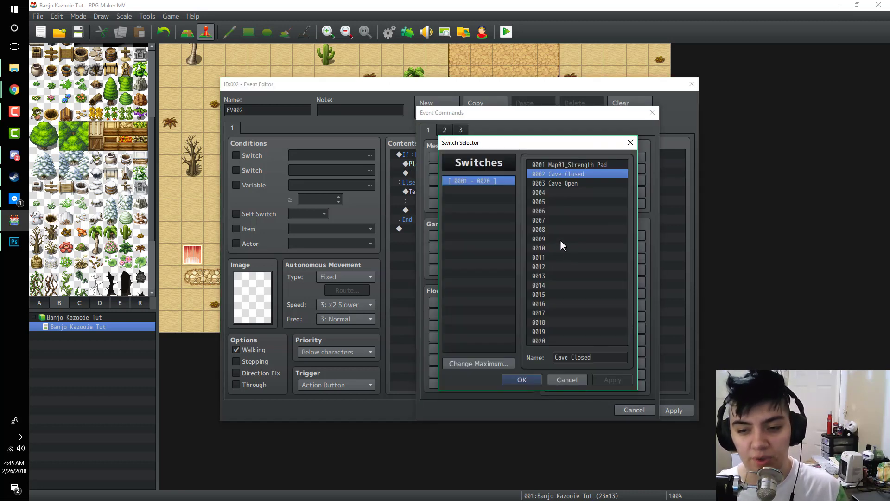
{"action": "left_click", "coordinate": [566, 183]}
{"action": "left_click", "coordinate": [563, 174]}
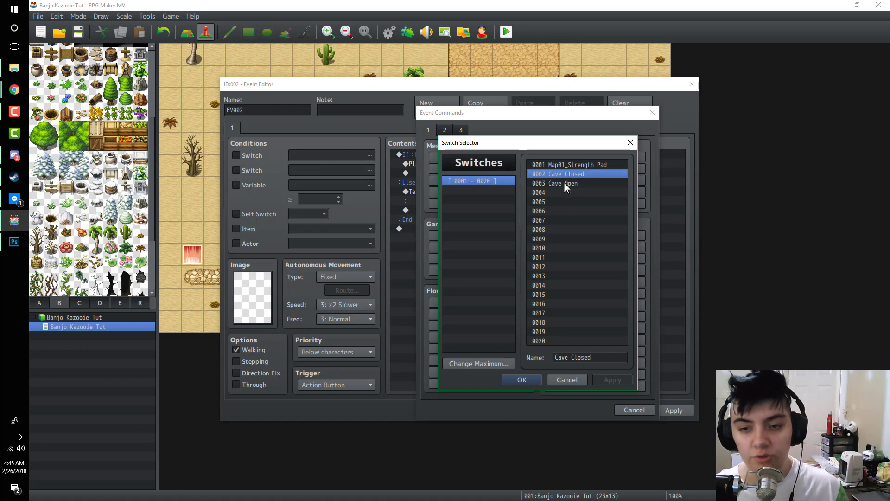
{"action": "left_click", "coordinate": [563, 183]}
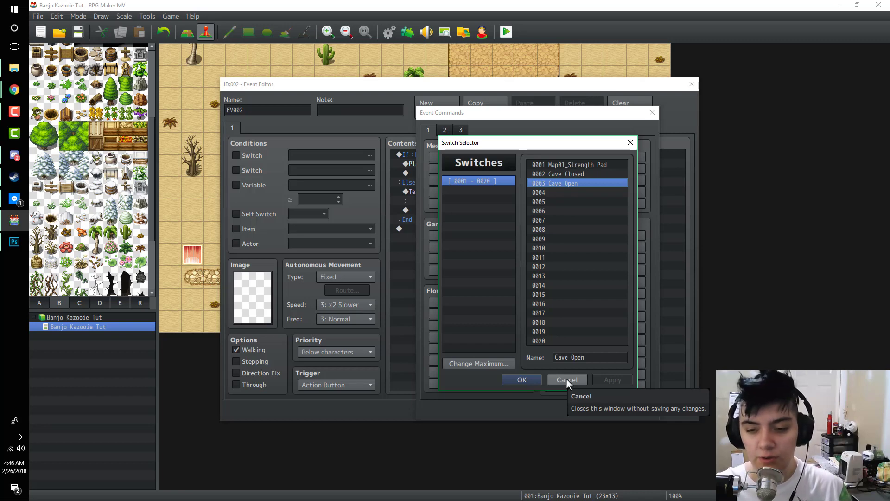
{"action": "left_click", "coordinate": [566, 379]}
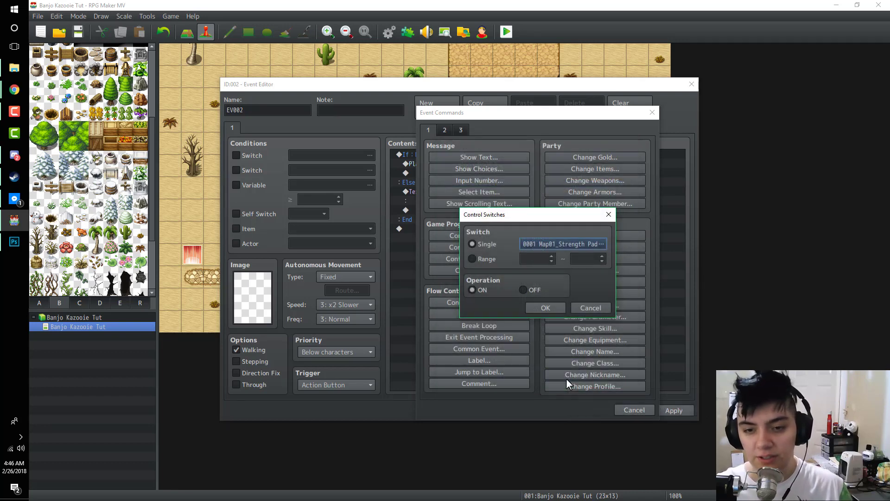
{"action": "left_click", "coordinate": [589, 308]}
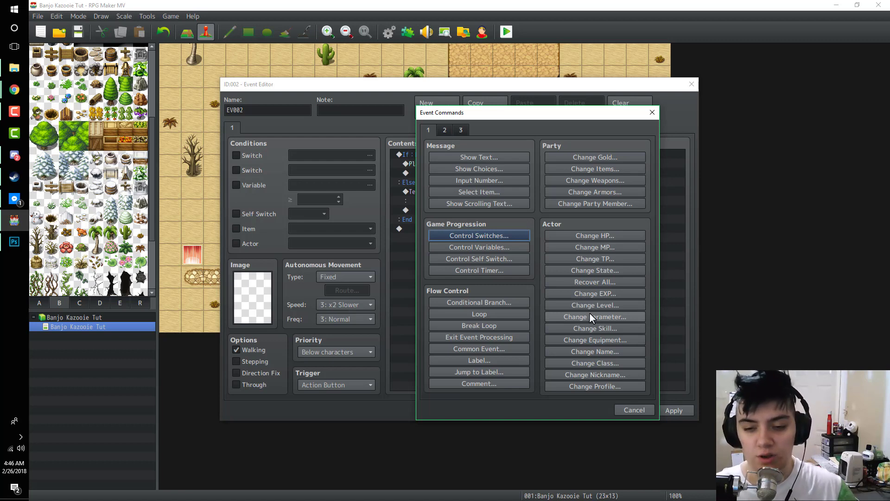
{"action": "left_click", "coordinate": [639, 409]}
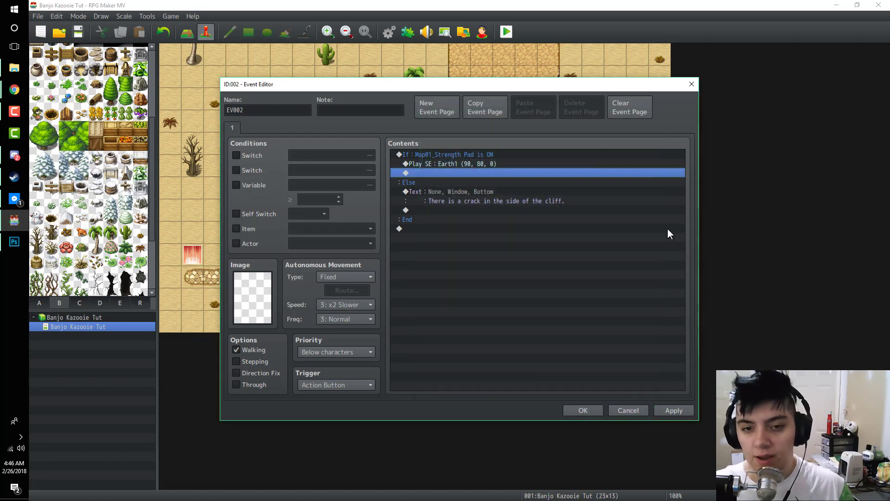
Step: Add a Control Self Switch command setting A to ON below the Earth1 sound in the If branch
{"action": "double_click", "coordinate": [433, 173]}
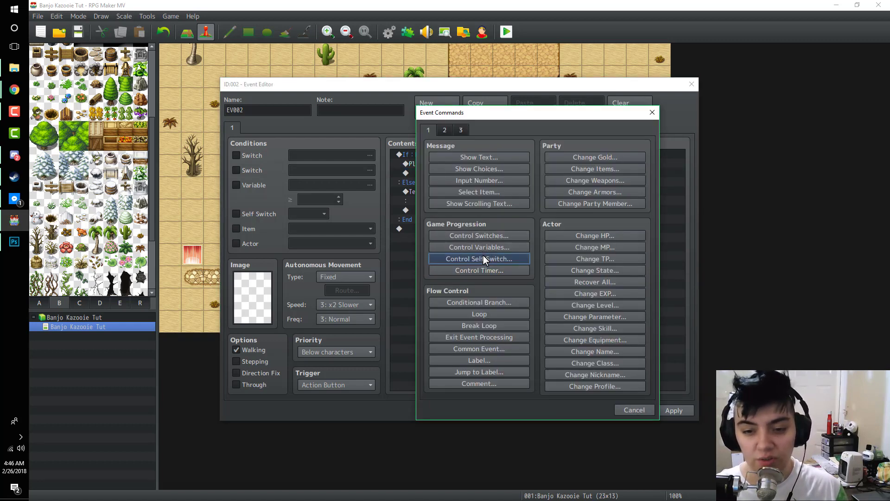
{"action": "left_click", "coordinate": [483, 257]}
{"action": "left_click", "coordinate": [523, 300]}
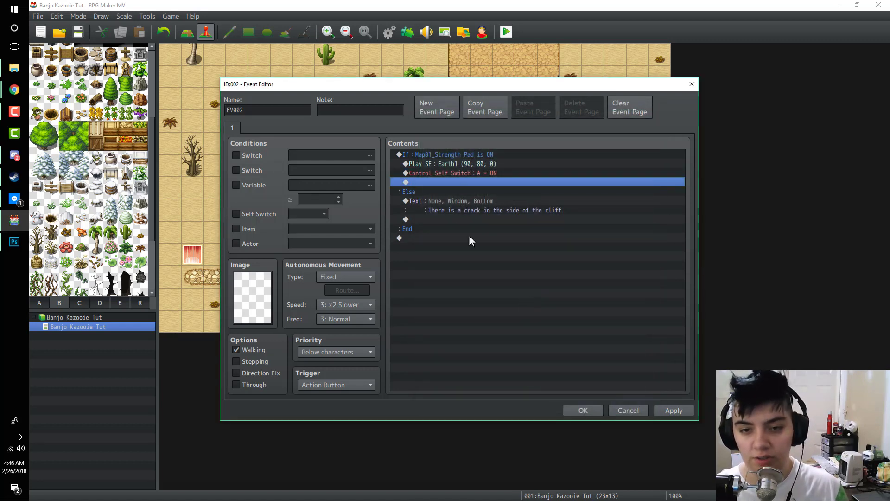
Step: Add a second page to the cliff event, conditioned on Self Switch A, and compare it with page 1
{"action": "left_click", "coordinate": [441, 107]}
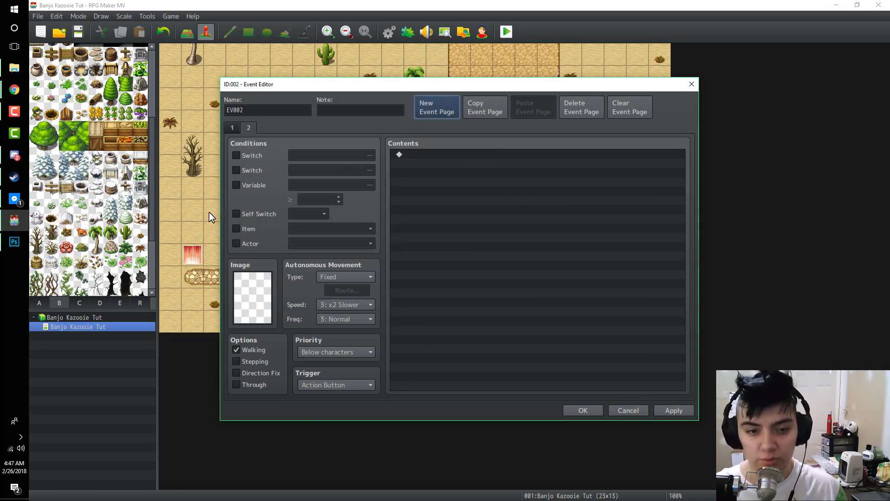
{"action": "left_click", "coordinate": [252, 213]}
{"action": "left_click", "coordinate": [432, 154]}
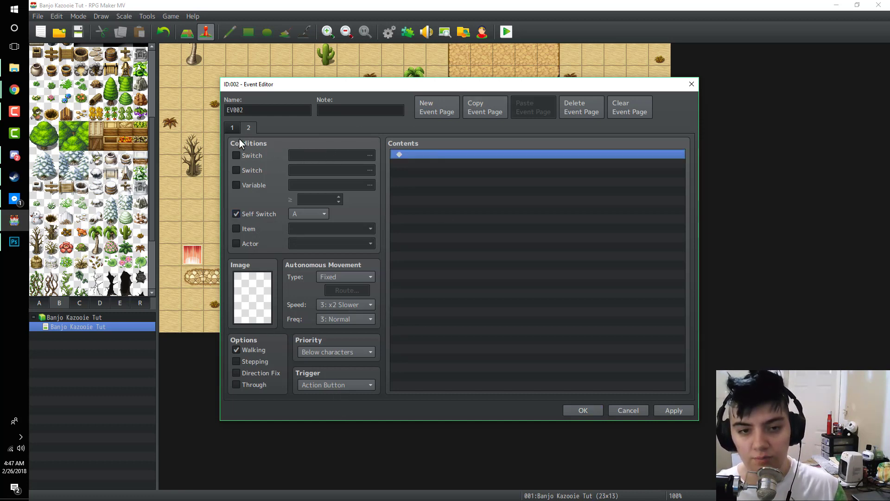
{"action": "left_click", "coordinate": [231, 127]}
{"action": "left_click", "coordinate": [249, 127]}
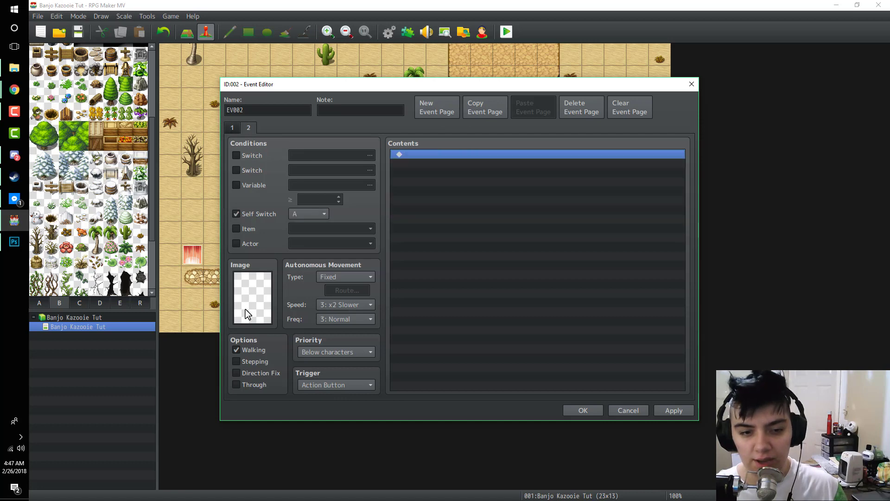
{"action": "left_click", "coordinate": [231, 127]}
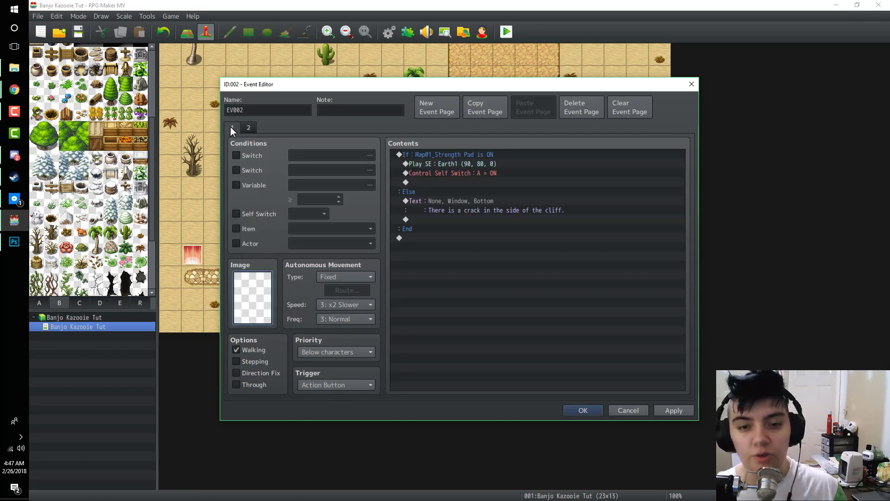
Step: Switch to Photoshop with the blank three-column sprite sheet document and deselect its layer
{"action": "left_click", "coordinate": [15, 249]}
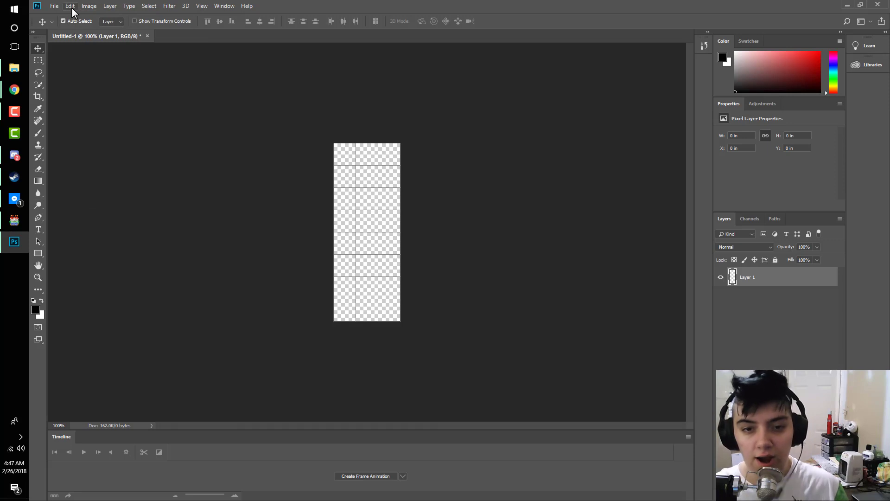
{"action": "left_click", "coordinate": [90, 6]}
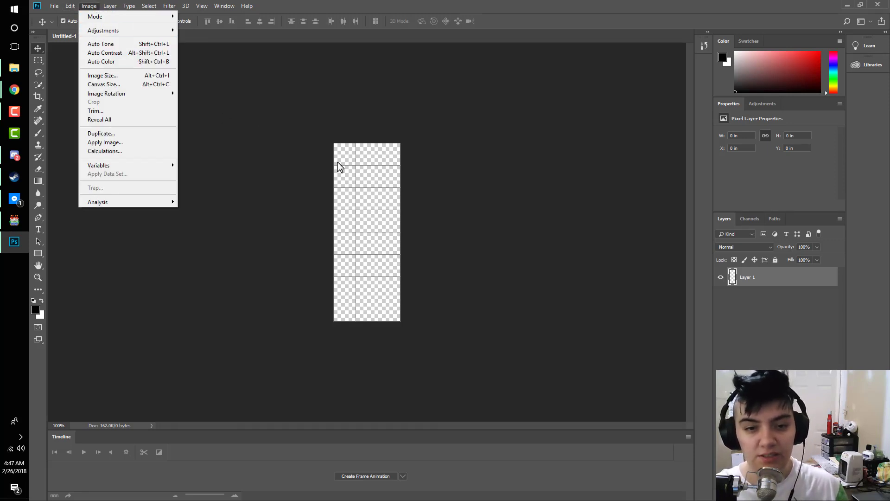
{"action": "key", "text": "Escape"}
{"action": "left_click", "coordinate": [346, 193]}
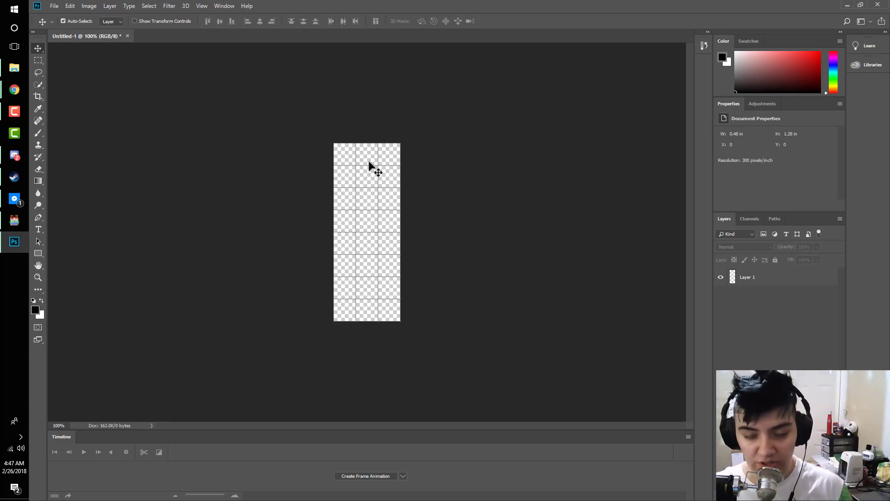
Step: Review the gridline spacing and subdivisions in the Guides, Grid & Slices preferences
{"action": "left_click", "coordinate": [88, 5]}
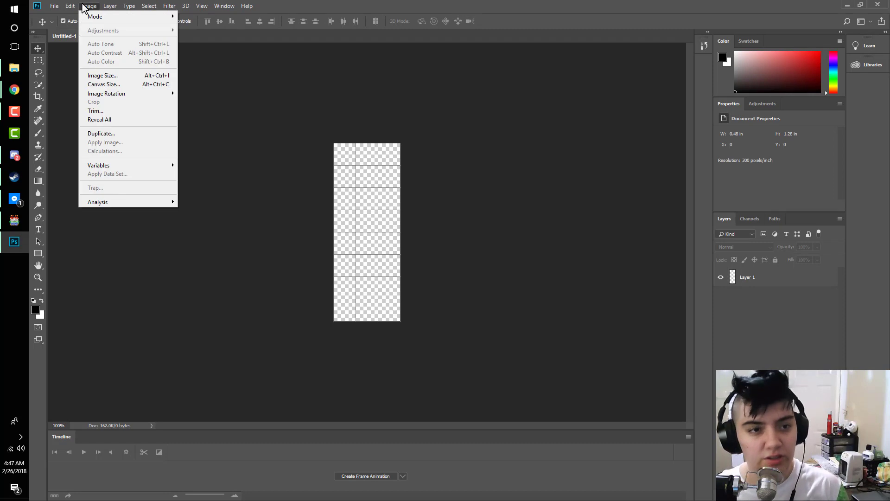
{"action": "mouse_move", "coordinate": [71, 6]}
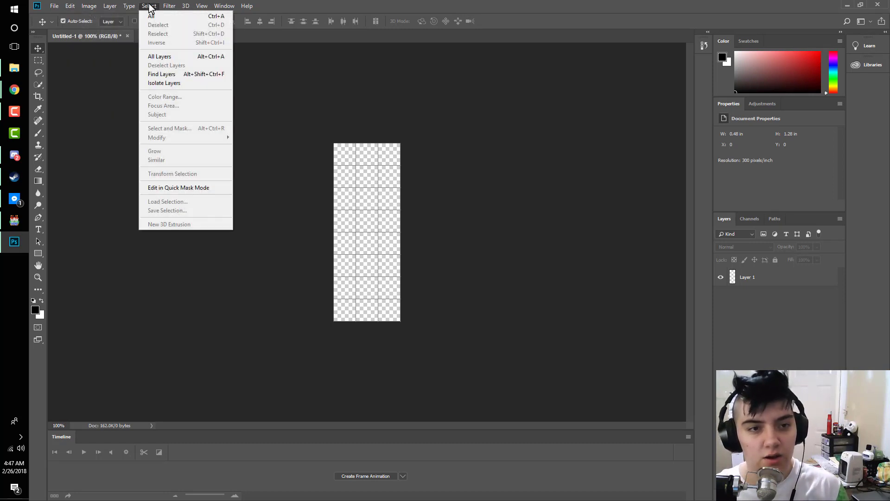
{"action": "mouse_move", "coordinate": [202, 6]}
{"action": "mouse_move", "coordinate": [215, 164]}
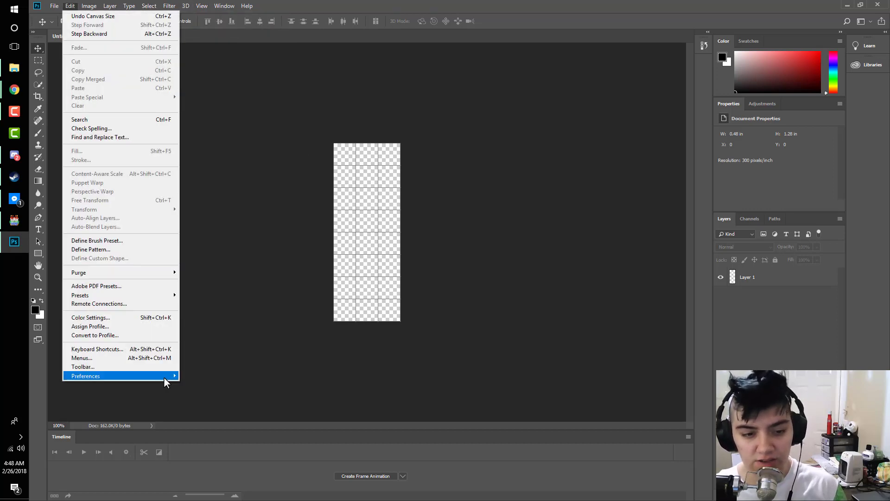
{"action": "mouse_move", "coordinate": [161, 378]}
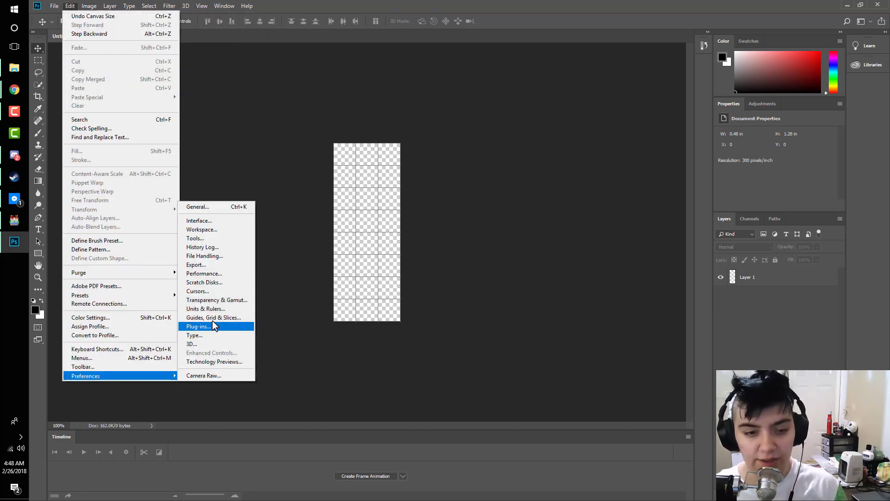
{"action": "left_click", "coordinate": [232, 318]}
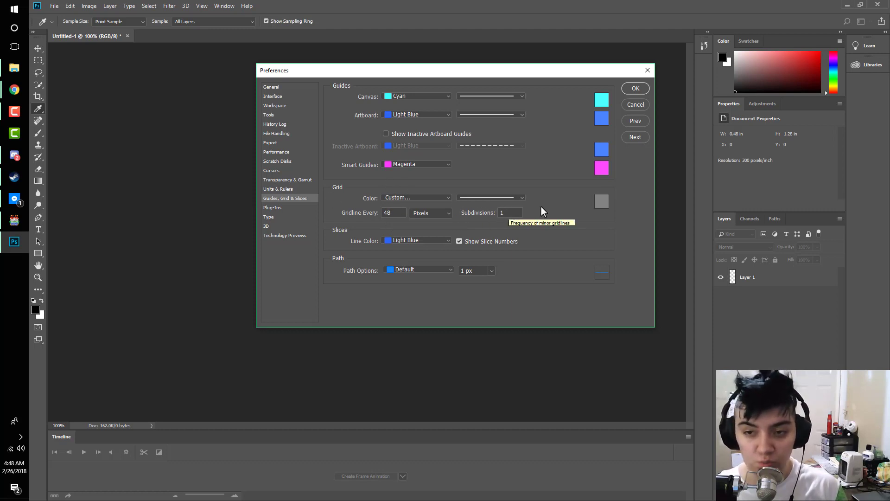
{"action": "left_click", "coordinate": [636, 88]}
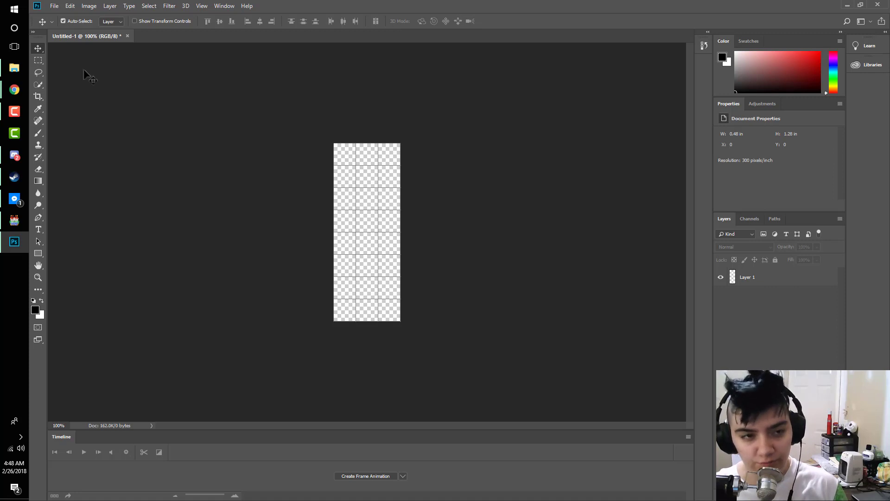
Step: Open the Dungeon_B image from the img/tilesets folder of the Banjo Kazooie Tut project in Documents/Games
{"action": "left_click", "coordinate": [54, 7]}
{"action": "left_click", "coordinate": [56, 25]}
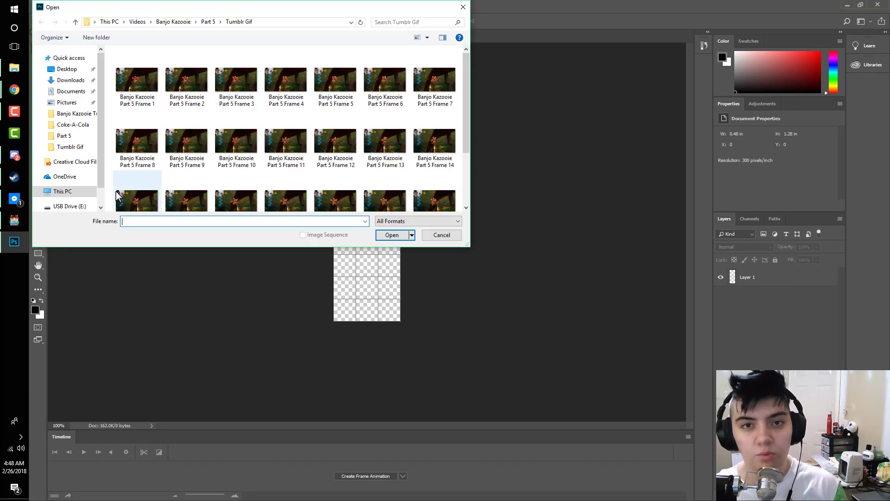
{"action": "left_click", "coordinate": [67, 102]}
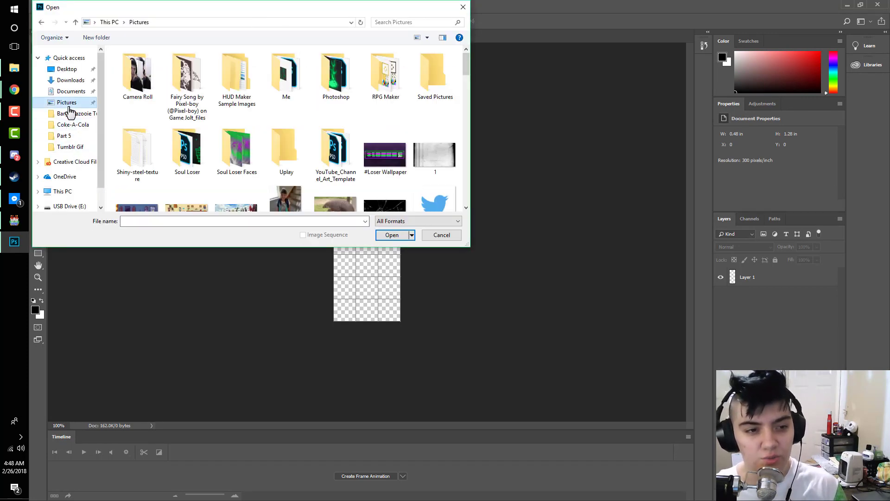
{"action": "left_click", "coordinate": [67, 91]}
{"action": "scroll", "coordinate": [173, 129], "scroll_direction": "down", "scroll_amount": 3}
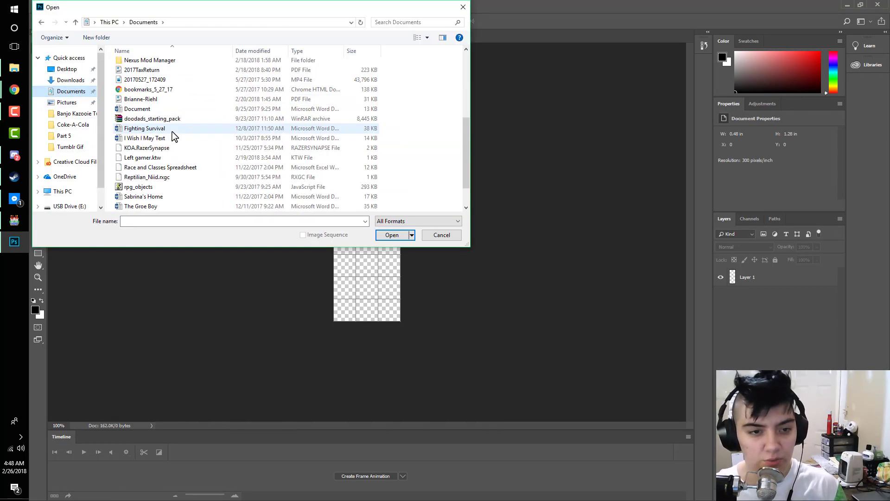
{"action": "double_click", "coordinate": [143, 80]}
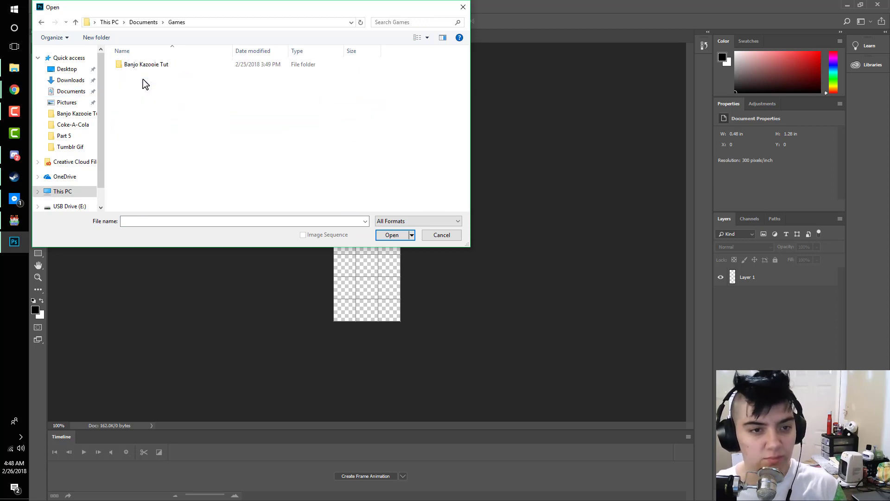
{"action": "double_click", "coordinate": [174, 64]}
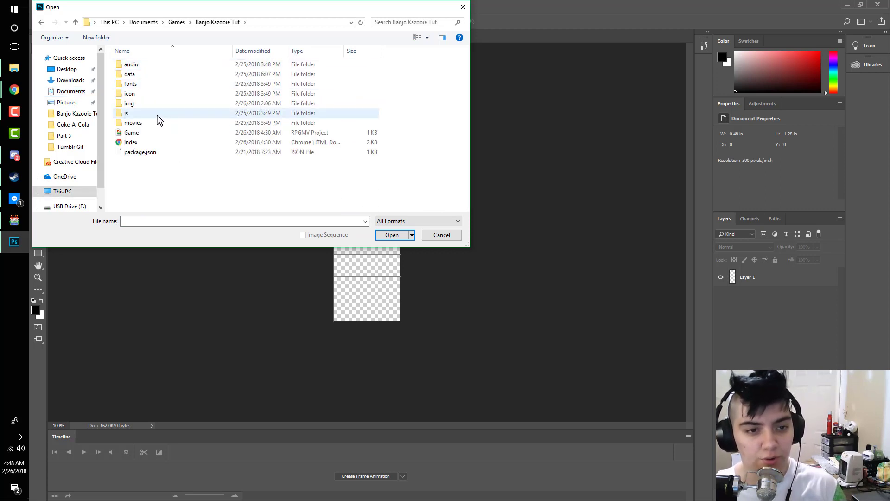
{"action": "double_click", "coordinate": [146, 103]}
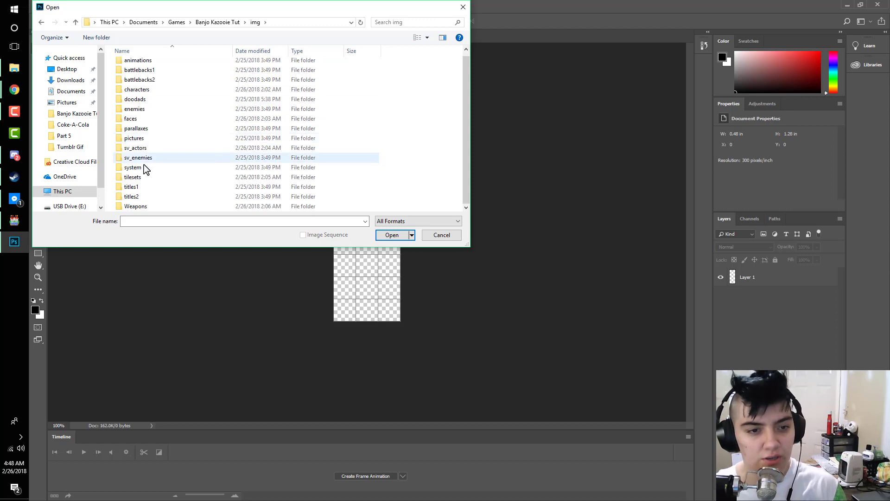
{"action": "double_click", "coordinate": [143, 175]}
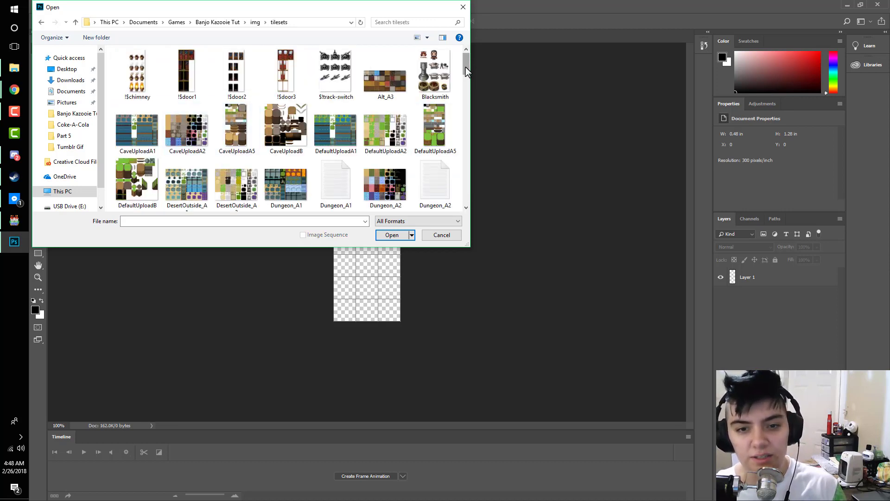
{"action": "left_click_drag", "start_coordinate": [466, 69], "coordinate": [465, 80]}
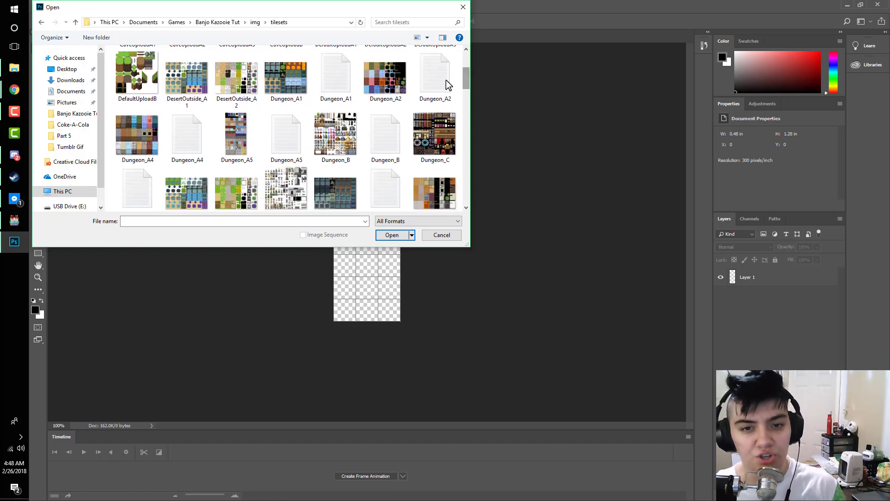
{"action": "left_click", "coordinate": [346, 147]}
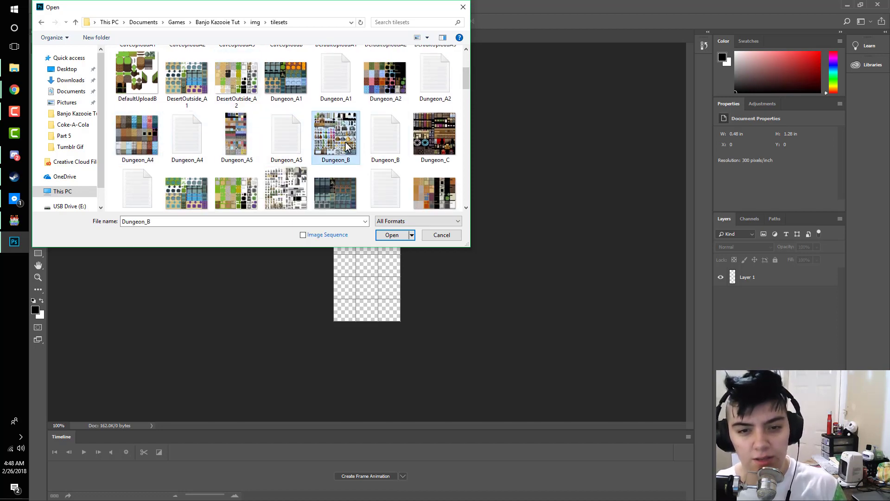
{"action": "left_click", "coordinate": [397, 237]}
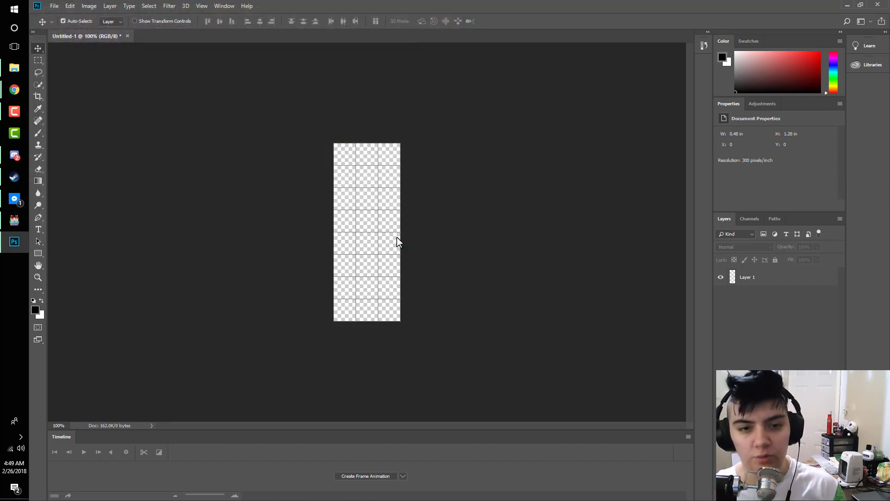
Step: Copy the two-tile-high thin crack graphic from Dungeon_B into the upper-left two cells of Untitled-1 and nudge it into place
{"action": "left_click", "coordinate": [39, 63]}
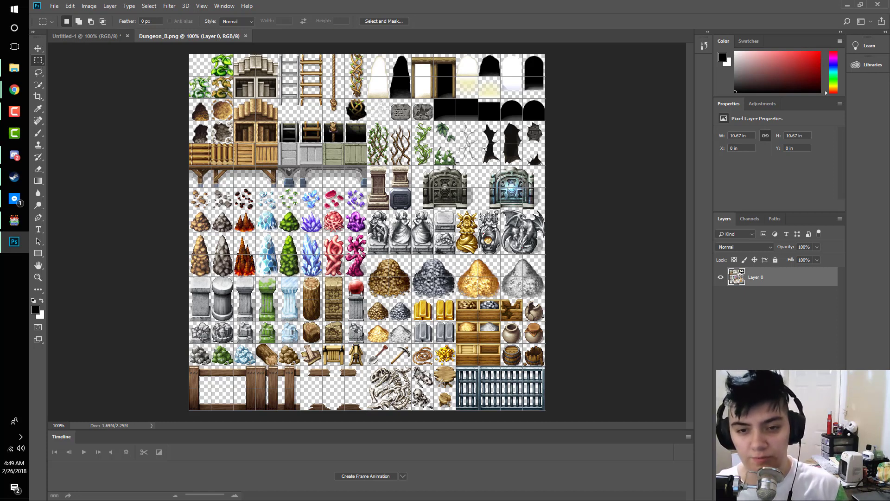
{"action": "left_click_drag", "start_coordinate": [456, 166], "coordinate": [479, 121]}
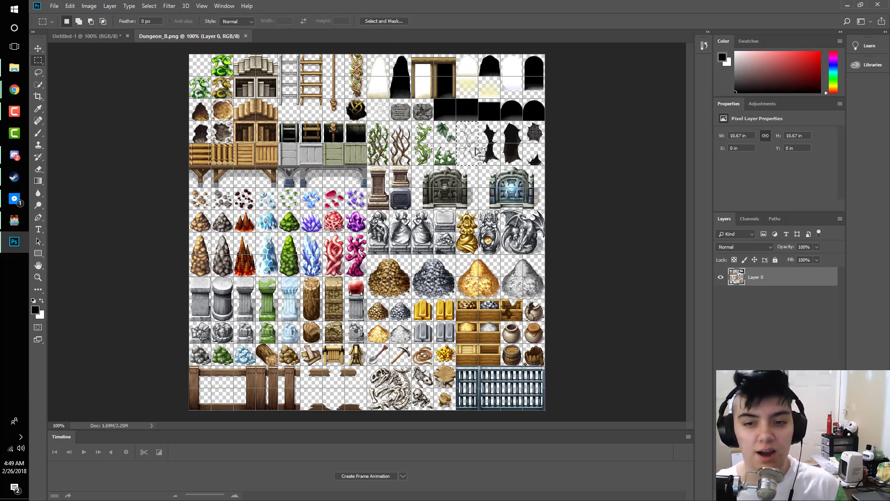
{"action": "left_click", "coordinate": [38, 48]}
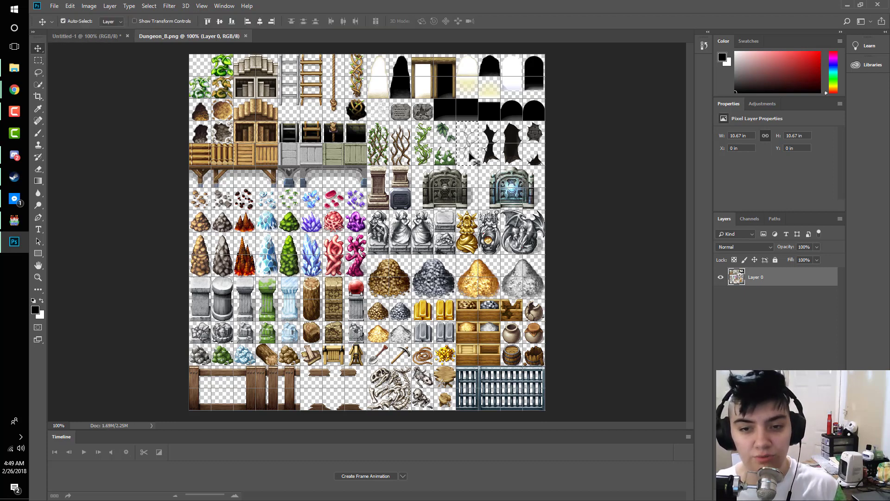
{"action": "left_click_drag", "start_coordinate": [467, 141], "coordinate": [265, 63]}
{"action": "left_click_drag", "start_coordinate": [197, 72], "coordinate": [343, 171]}
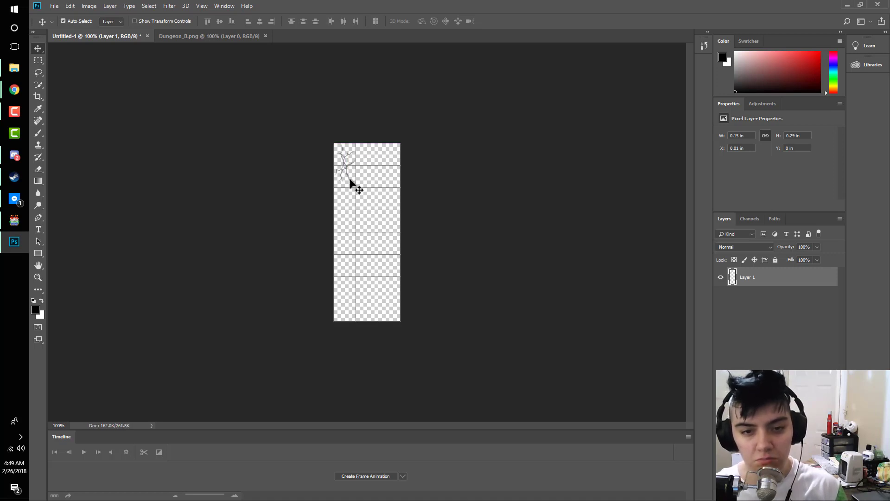
{"action": "key", "text": "Down"}
{"action": "key", "text": "Down"}
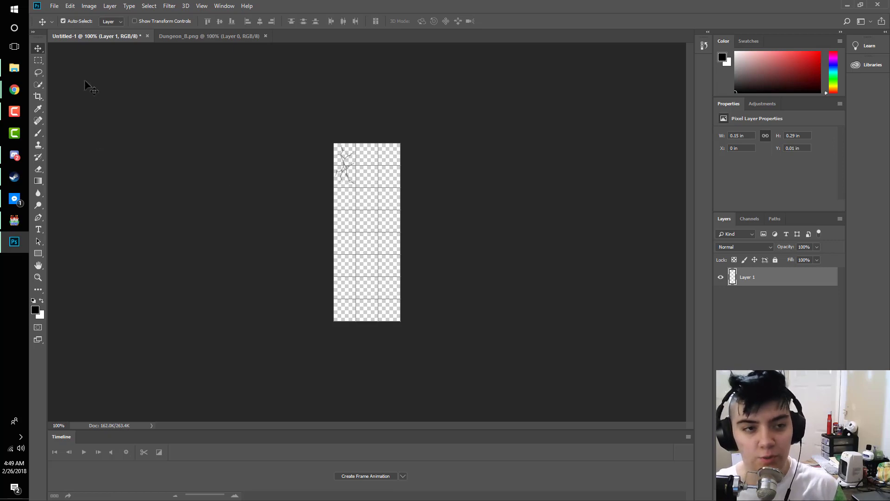
Step: Copy the wide black hole graphic from Dungeon_B into the top two cells of Untitled-1's middle column and align it
{"action": "left_click", "coordinate": [213, 36]}
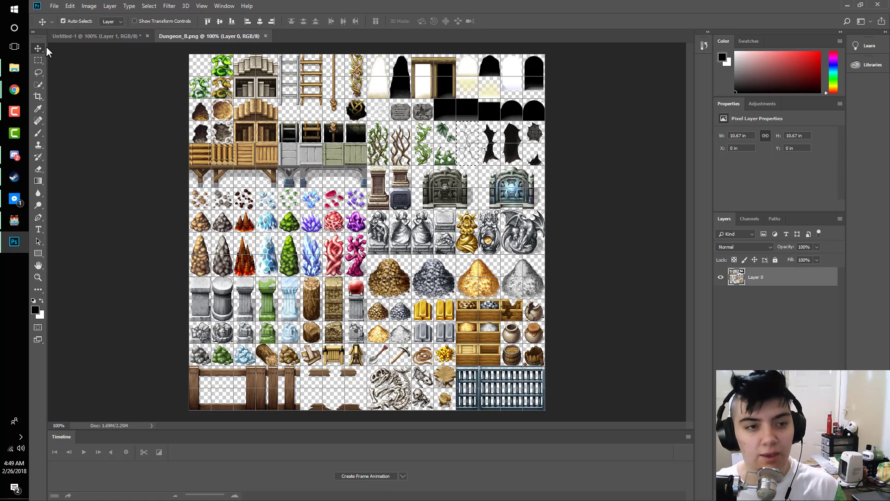
{"action": "key", "text": "m"}
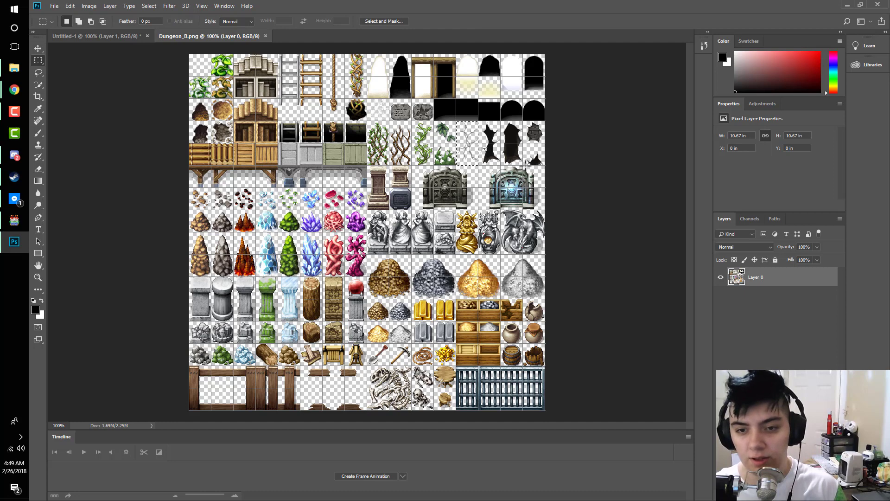
{"action": "left_click_drag", "start_coordinate": [523, 166], "coordinate": [367, 179]}
{"action": "left_click", "coordinate": [38, 49]}
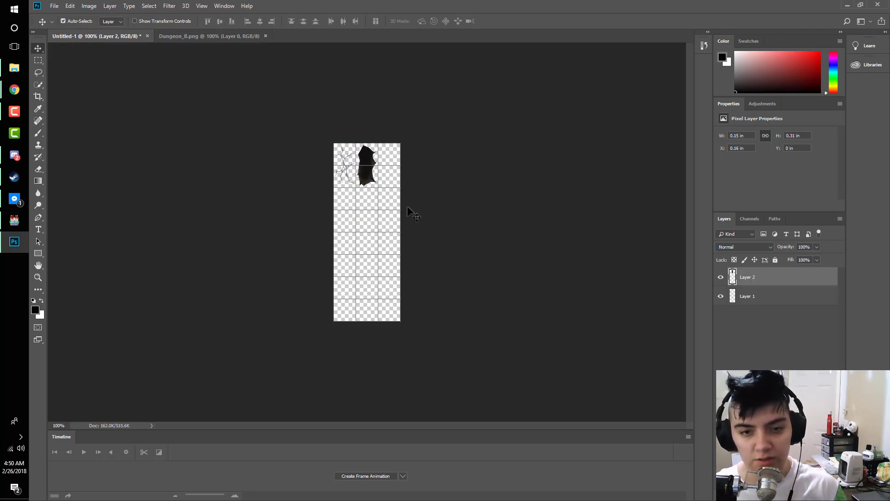
{"action": "key", "text": "Up"}
{"action": "key", "text": "Left"}
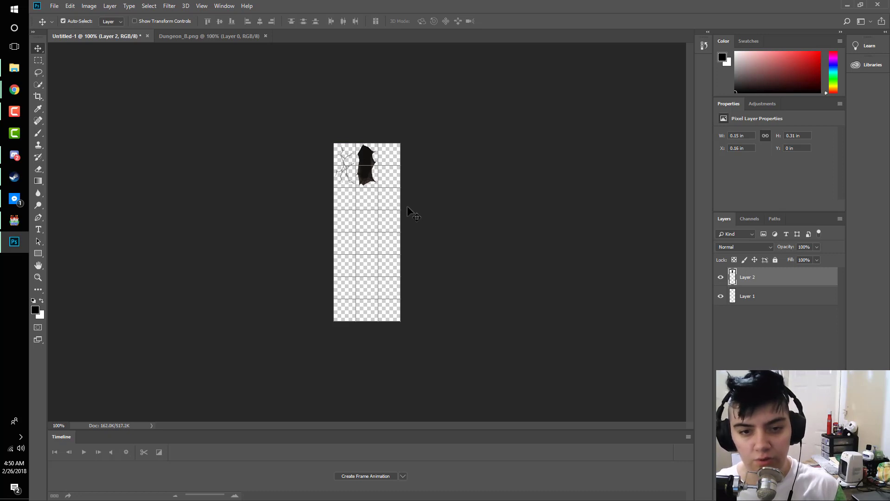
{"action": "key", "text": "Right"}
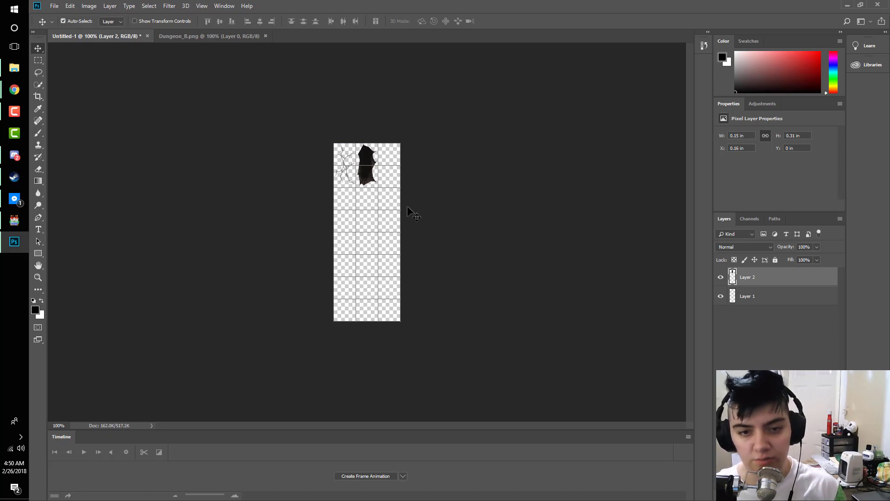
{"action": "left_click", "coordinate": [54, 6]}
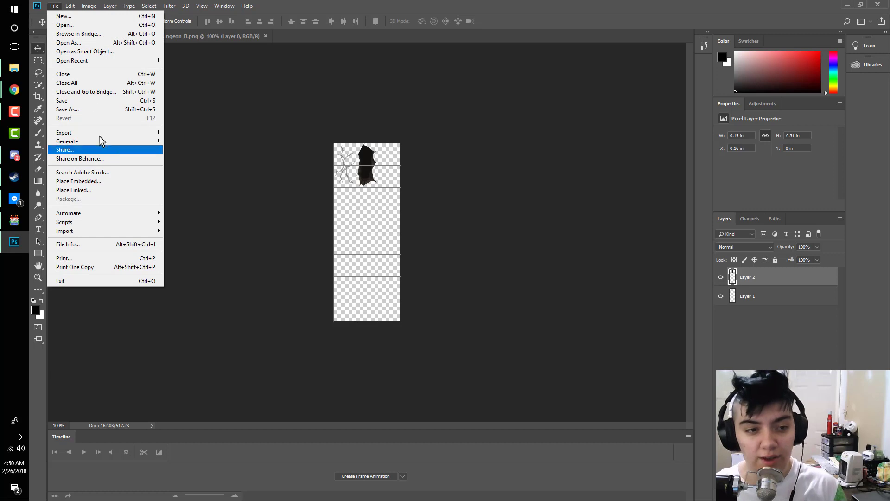
{"action": "mouse_move", "coordinate": [100, 134]}
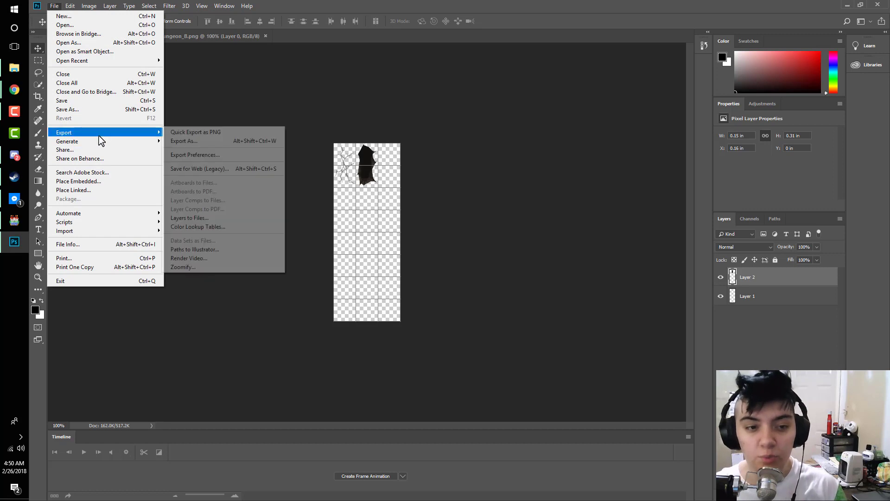
{"action": "left_click", "coordinate": [217, 133]}
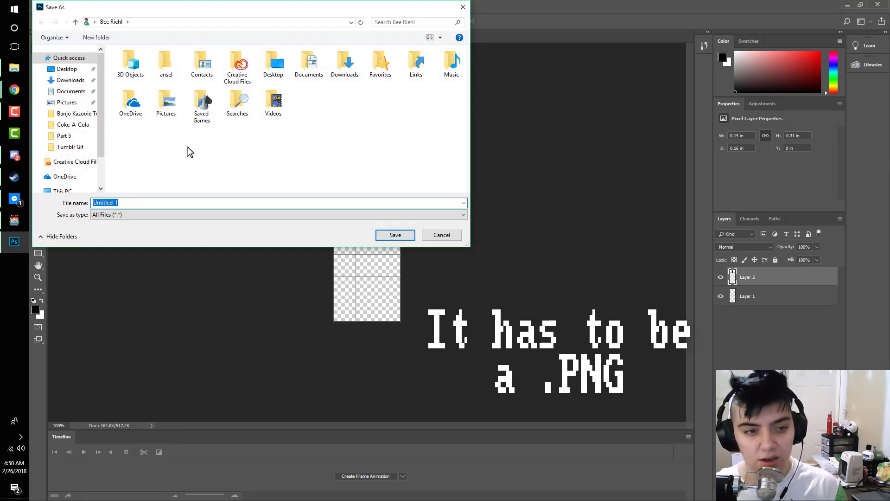
{"action": "left_click", "coordinate": [70, 92]}
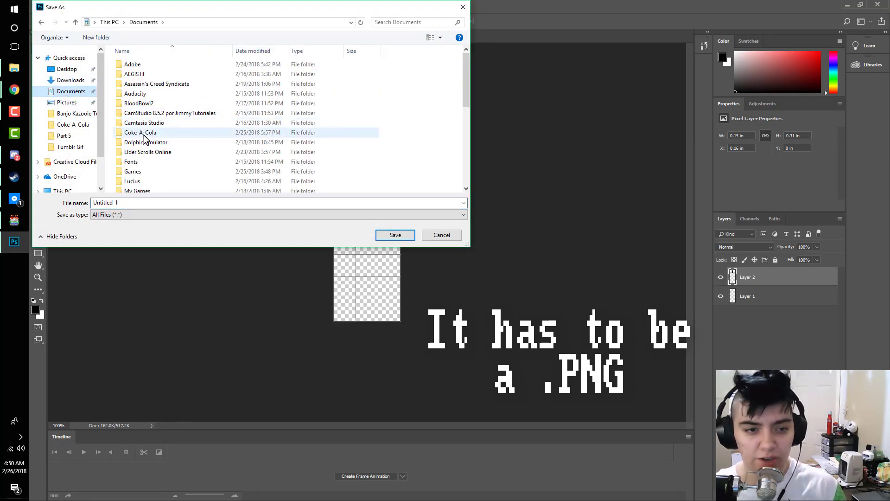
{"action": "scroll", "coordinate": [139, 144], "scroll_direction": "down", "scroll_amount": 2}
{"action": "double_click", "coordinate": [138, 120]}
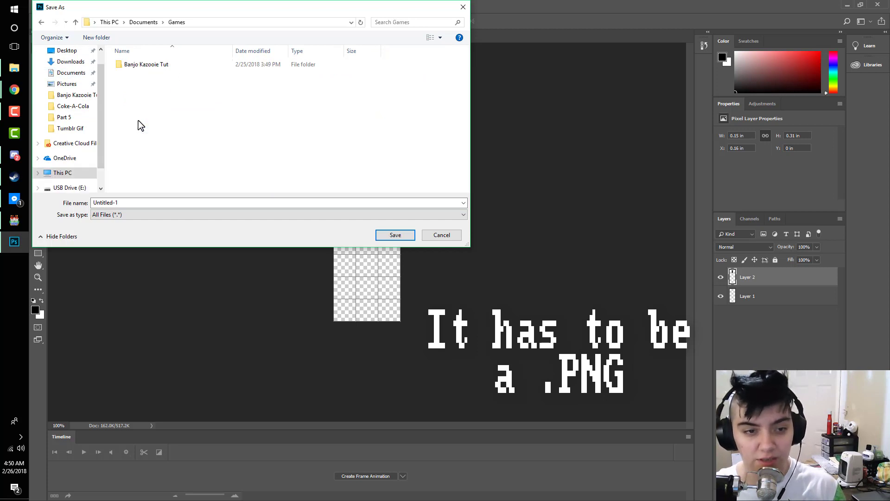
{"action": "double_click", "coordinate": [151, 63]}
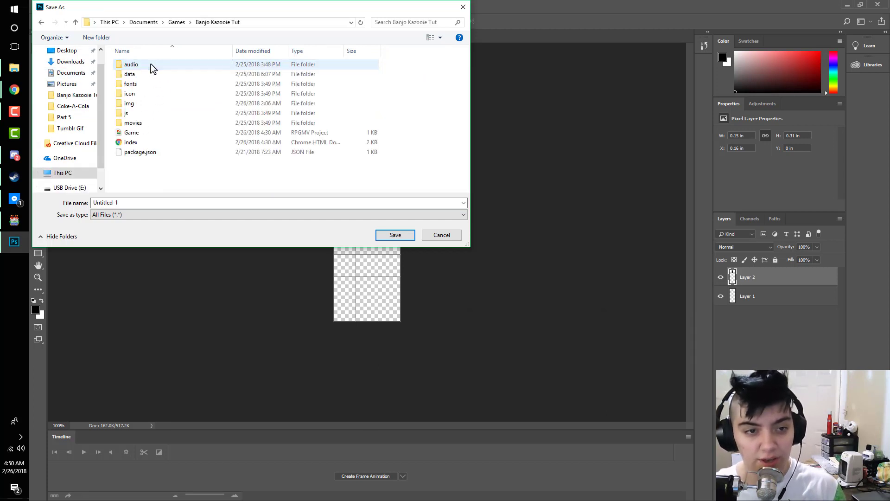
{"action": "double_click", "coordinate": [144, 106]}
{"action": "double_click", "coordinate": [158, 93]}
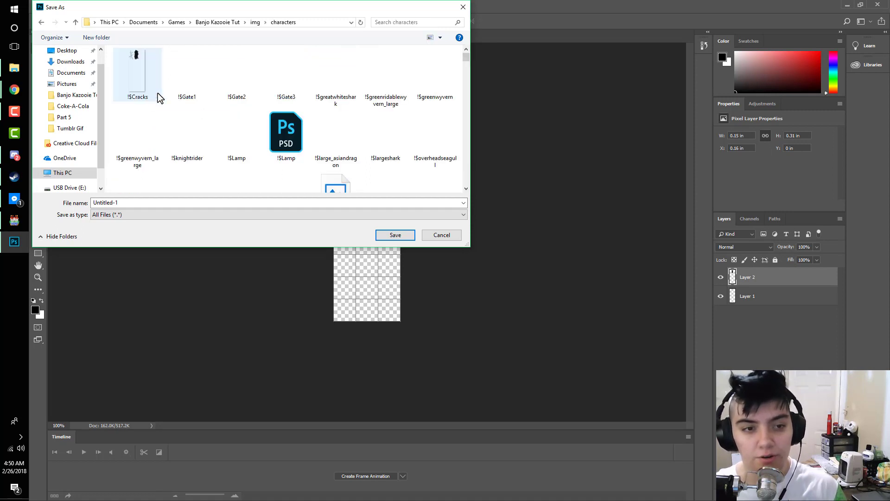
{"action": "left_click", "coordinate": [160, 202]}
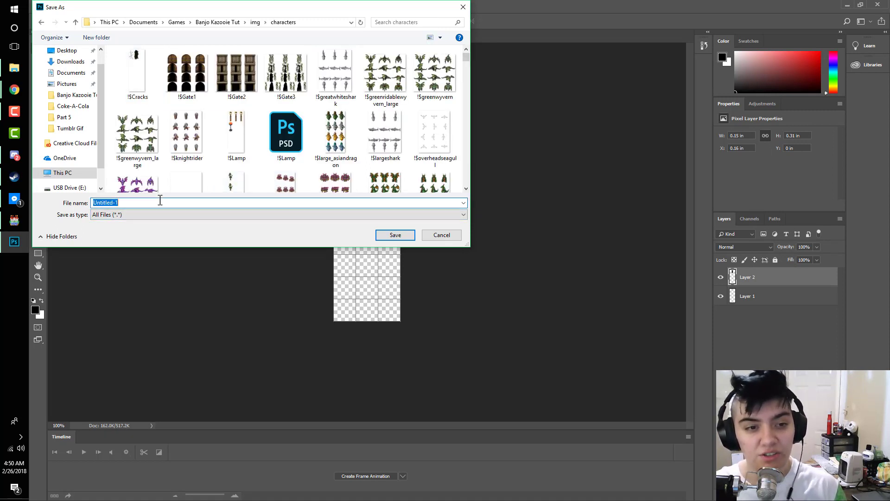
{"action": "type", "text": "!"}
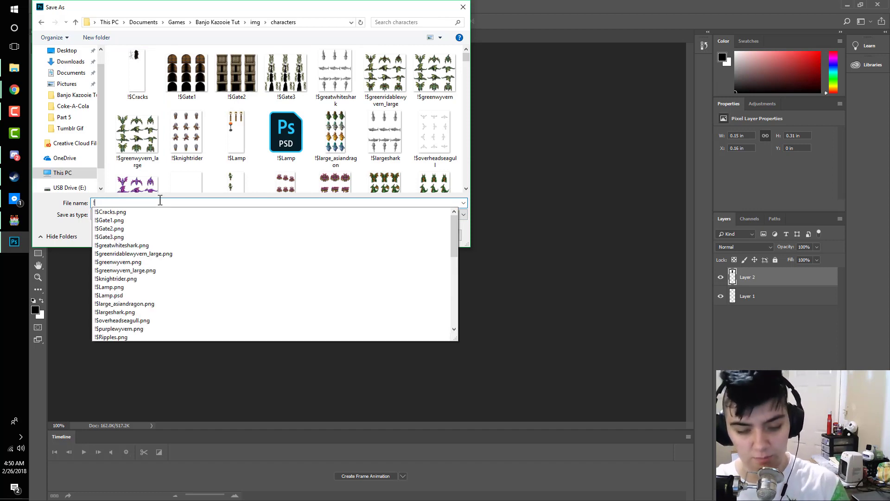
{"action": "type", "text": "$"}
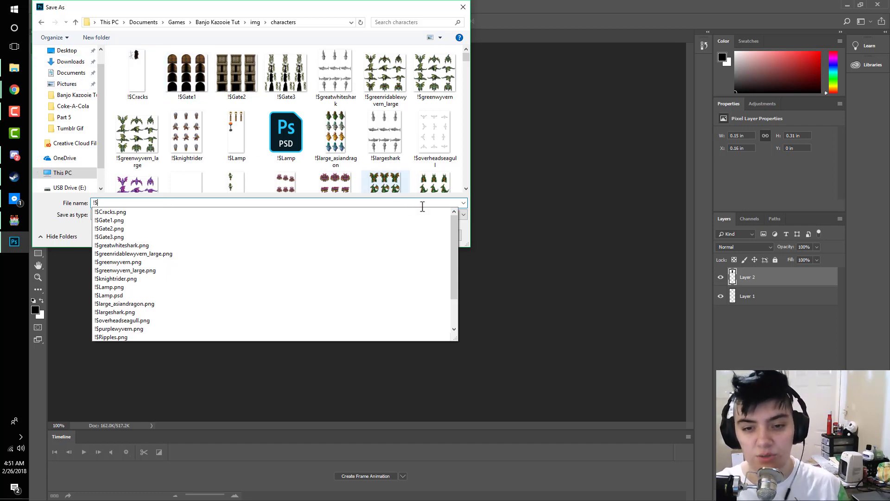
{"action": "left_click", "coordinate": [465, 233]}
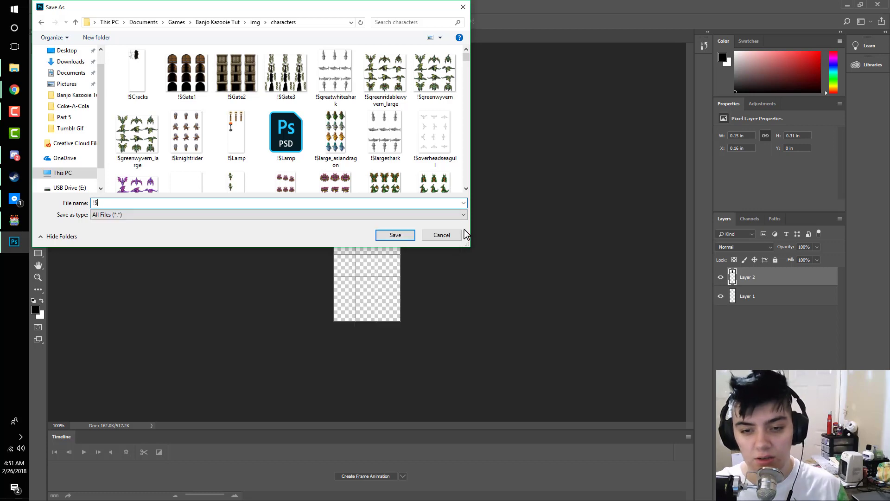
{"action": "left_click", "coordinate": [454, 235]}
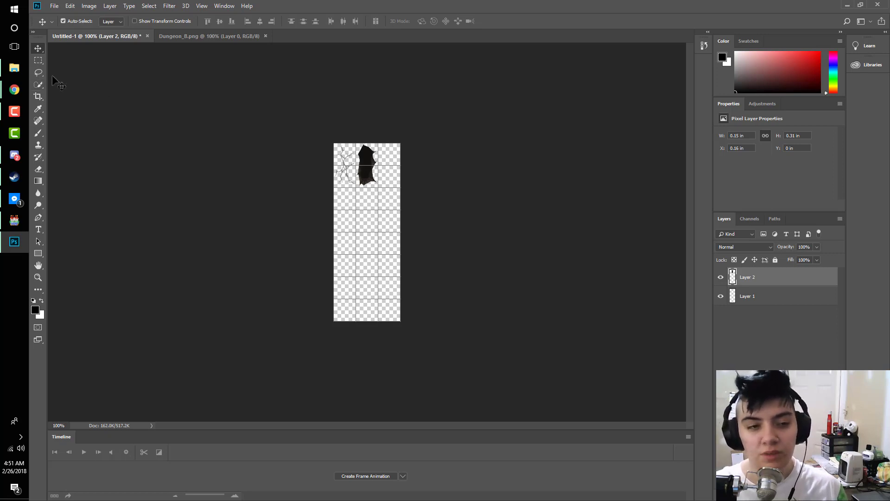
Step: Switch to RPG Maker MV and set the image of event EV002's first page to the thin crack from !$Cracks
{"action": "mouse_move", "coordinate": [16, 67]}
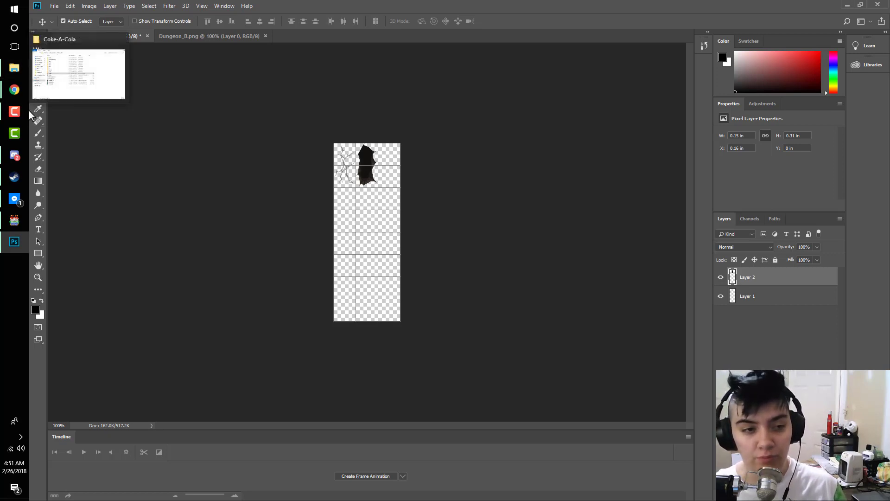
{"action": "left_click", "coordinate": [19, 221]}
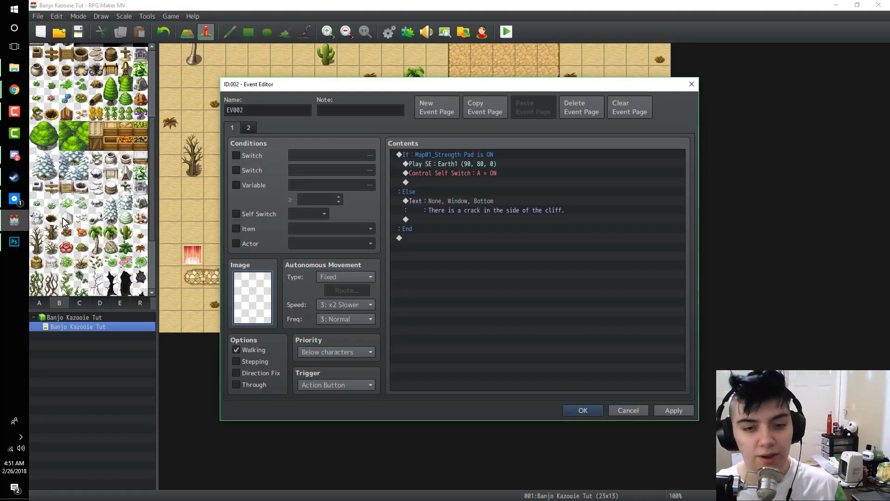
{"action": "double_click", "coordinate": [251, 294]}
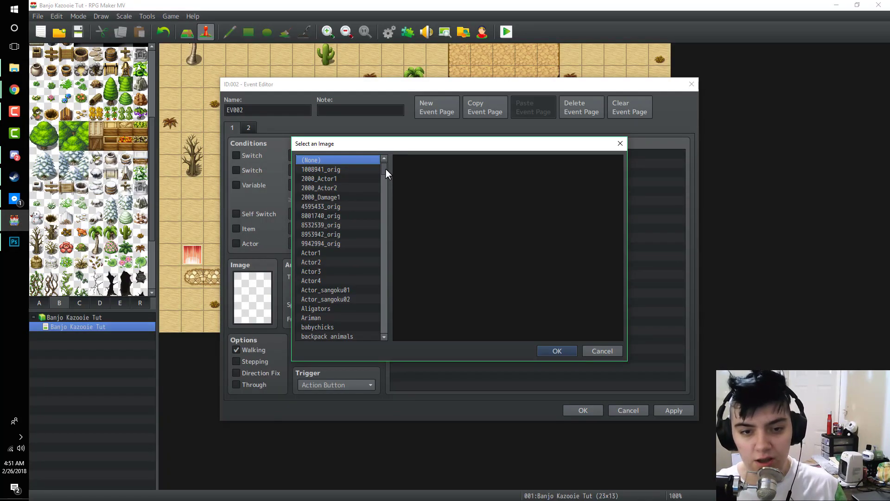
{"action": "left_click_drag", "start_coordinate": [385, 169], "coordinate": [378, 302]}
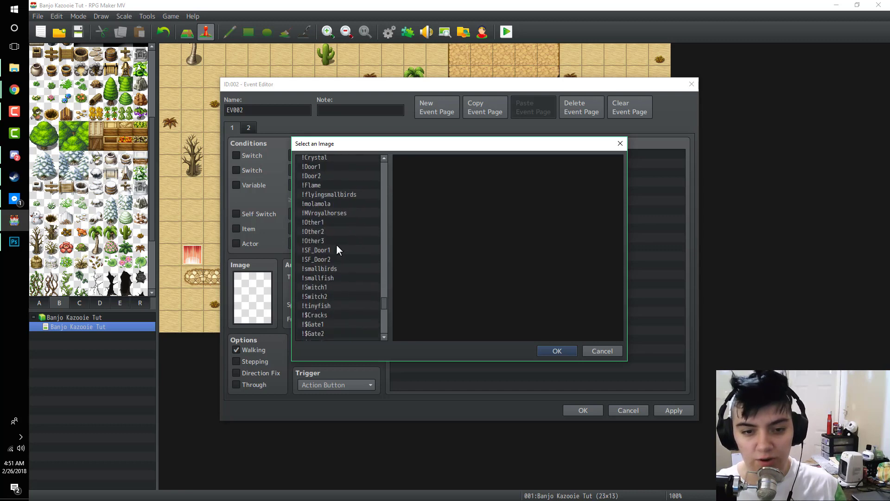
{"action": "scroll", "coordinate": [338, 246], "scroll_direction": "up", "scroll_amount": 5}
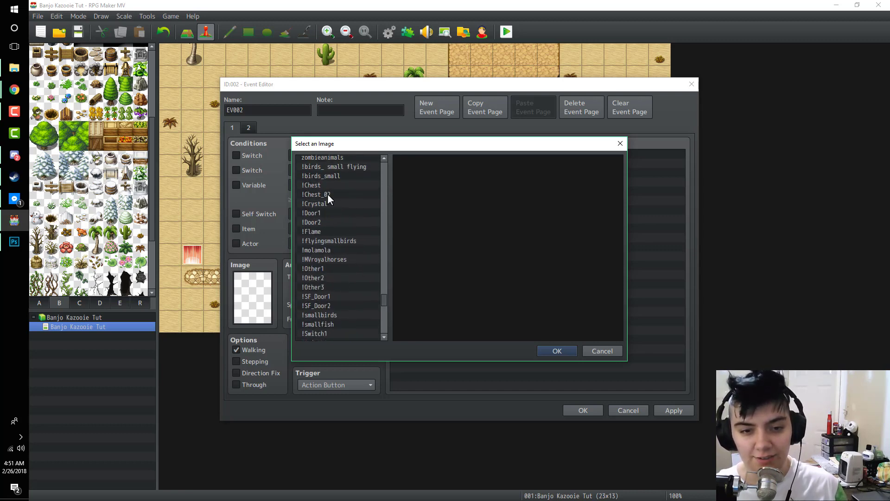
{"action": "scroll", "coordinate": [332, 204], "scroll_direction": "down", "scroll_amount": 5}
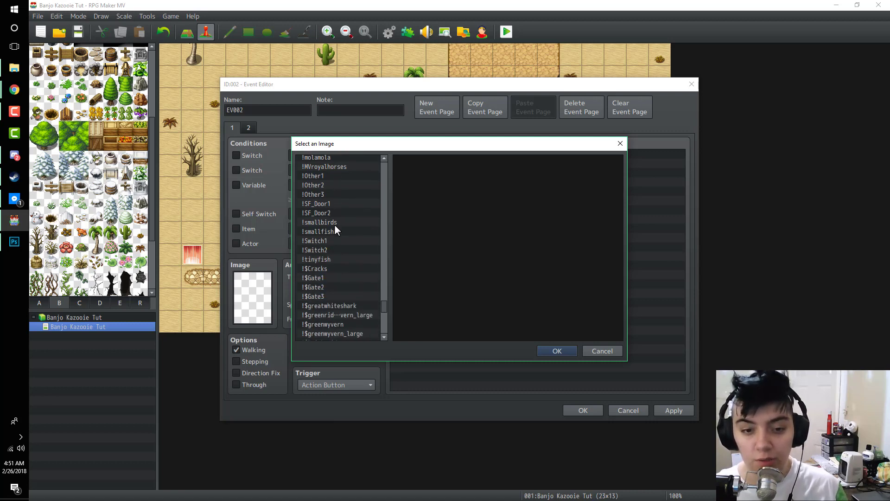
{"action": "left_click", "coordinate": [322, 242]}
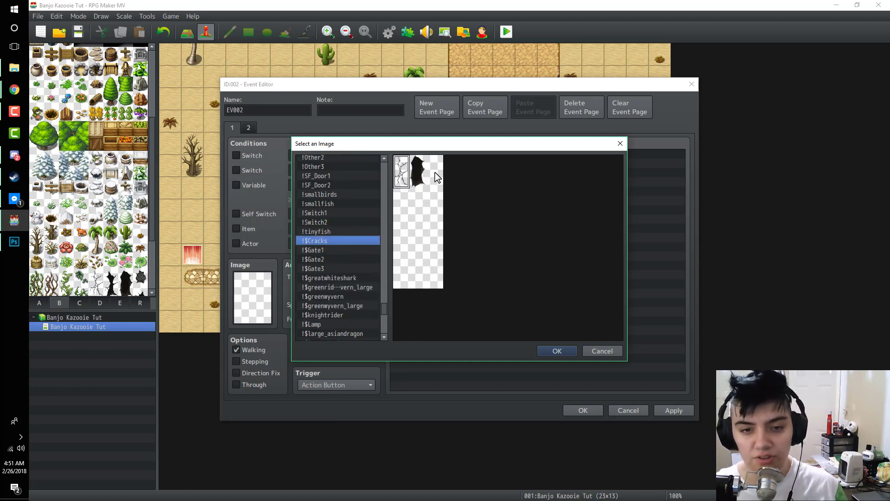
{"action": "left_click", "coordinate": [420, 173]}
{"action": "left_click", "coordinate": [419, 172]}
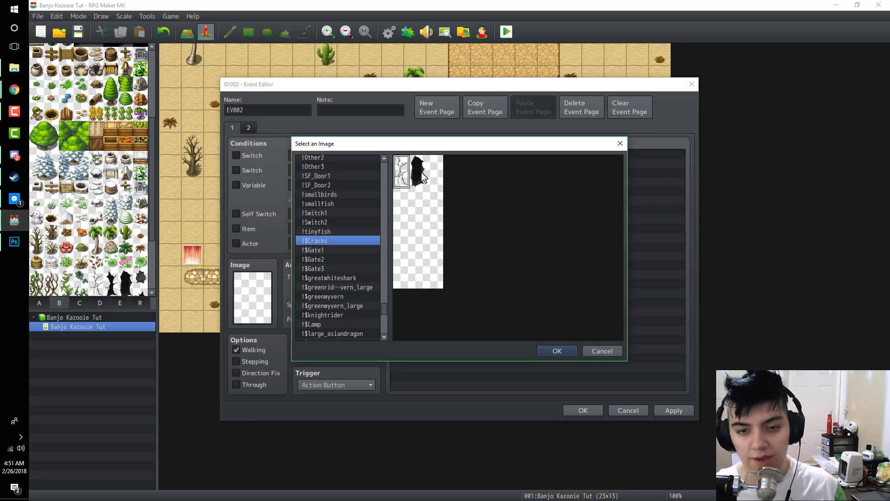
{"action": "left_click", "coordinate": [558, 351]}
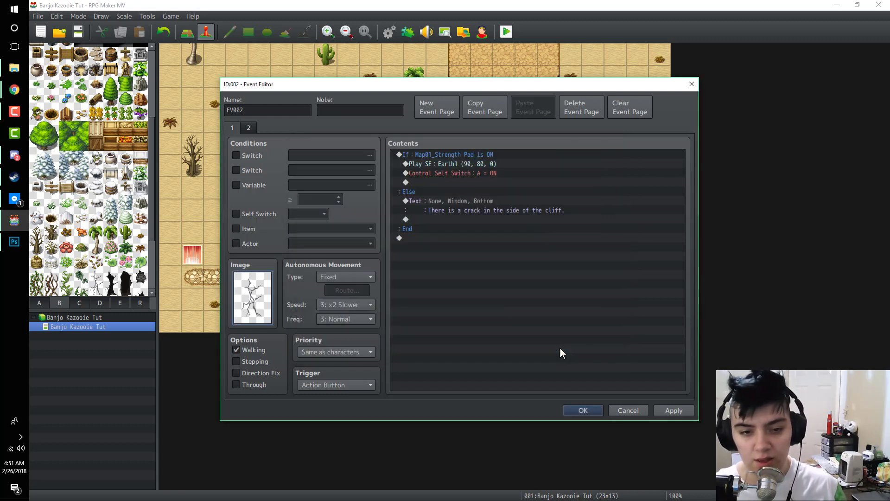
Step: Set the image of EV002's second page to the black hole from !$Cracks and save the event
{"action": "left_click", "coordinate": [248, 127]}
{"action": "double_click", "coordinate": [260, 302]}
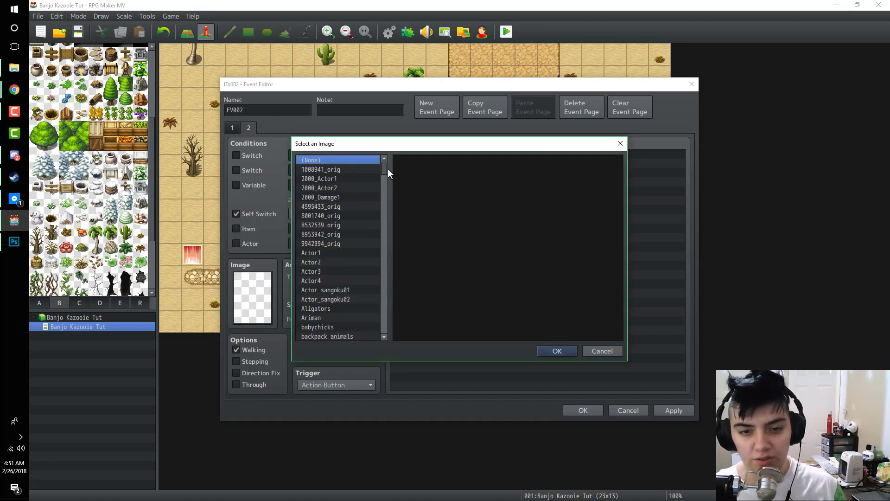
{"action": "left_click_drag", "start_coordinate": [385, 168], "coordinate": [381, 316]}
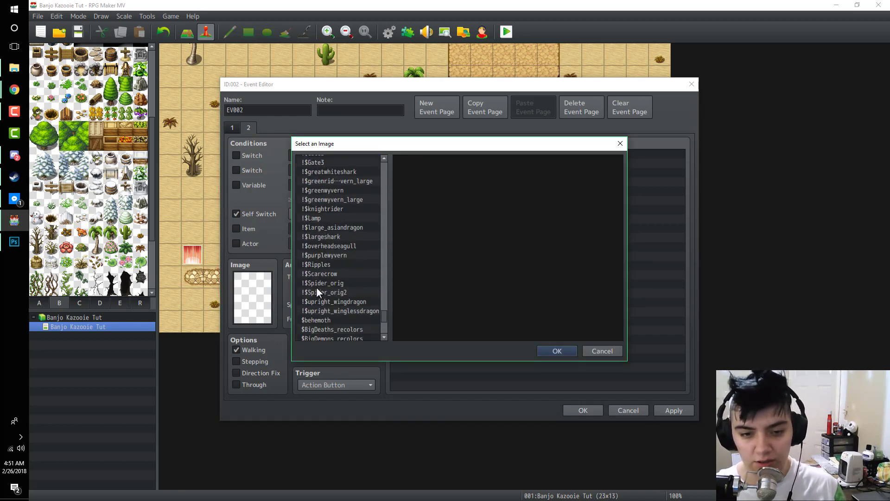
{"action": "scroll", "coordinate": [332, 260], "scroll_direction": "down", "scroll_amount": 2}
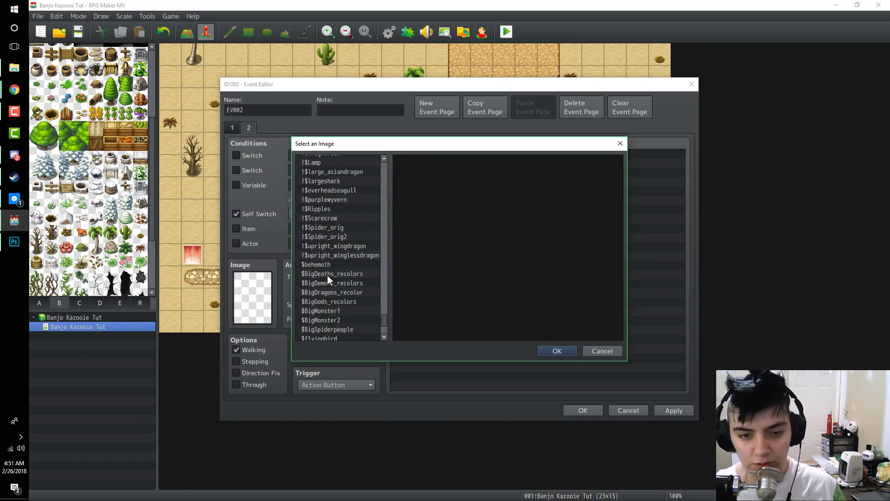
{"action": "scroll", "coordinate": [330, 262], "scroll_direction": "down", "scroll_amount": 1}
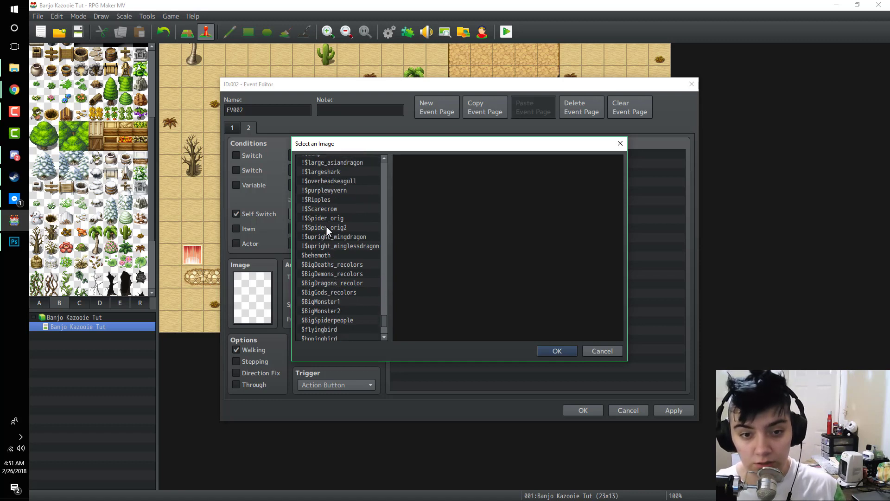
{"action": "scroll", "coordinate": [329, 236], "scroll_direction": "up", "scroll_amount": 3}
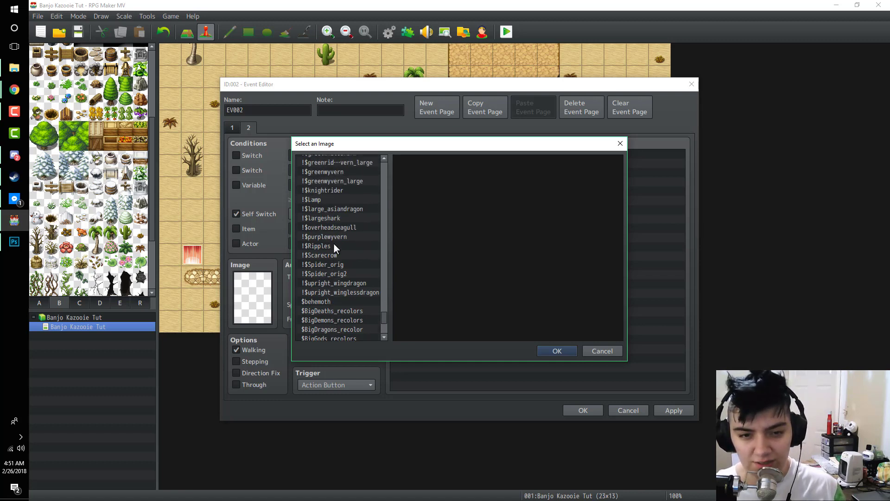
{"action": "scroll", "coordinate": [335, 245], "scroll_direction": "up", "scroll_amount": 3}
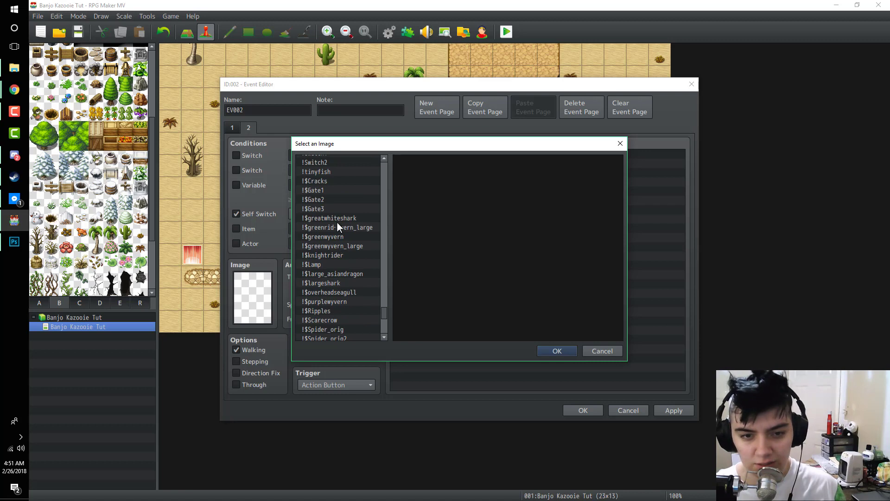
{"action": "left_click", "coordinate": [322, 199]}
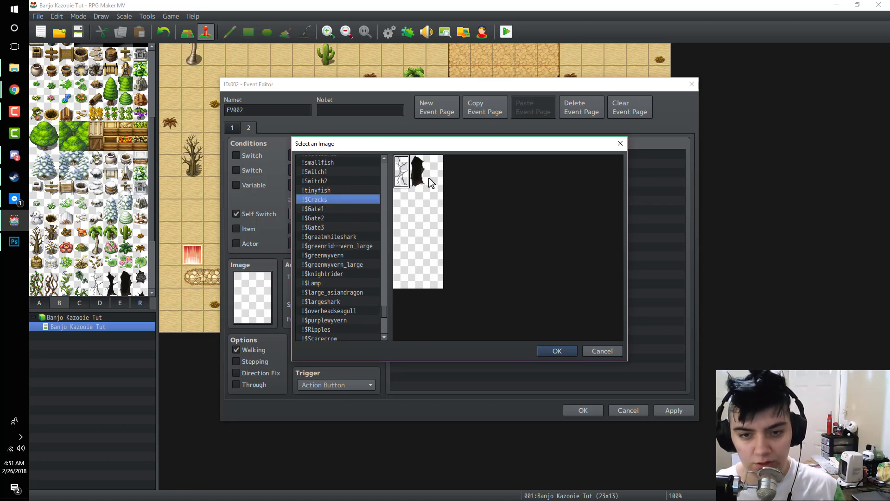
{"action": "left_click", "coordinate": [557, 350]}
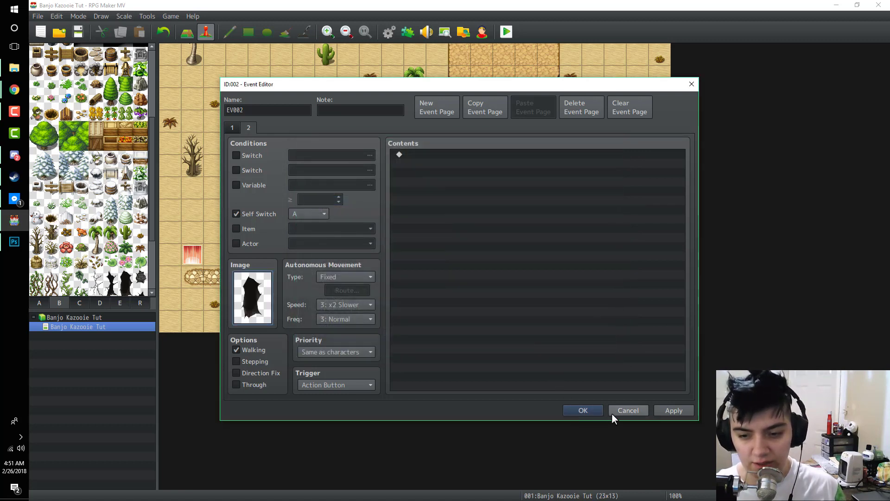
{"action": "left_click", "coordinate": [583, 410]}
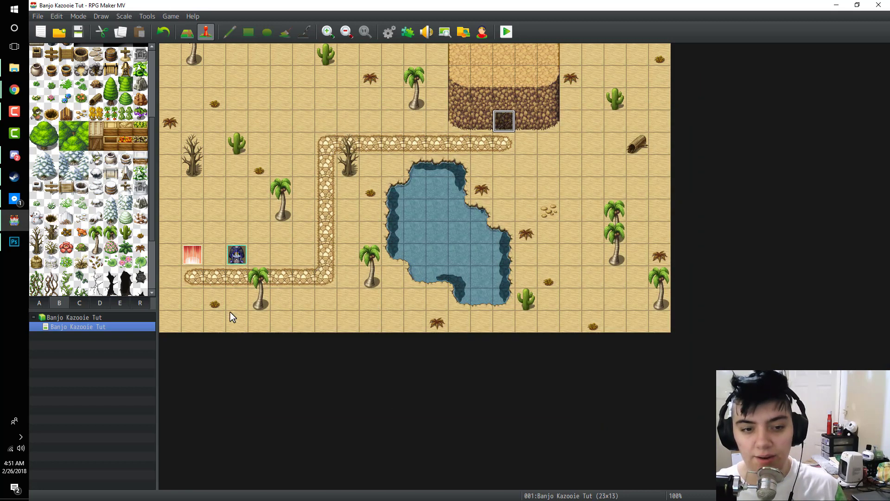
Step: Start a new game in a playtest and walk the character onto the glowing red strength pad
{"action": "left_click", "coordinate": [505, 34]}
{"action": "left_click", "coordinate": [436, 272]}
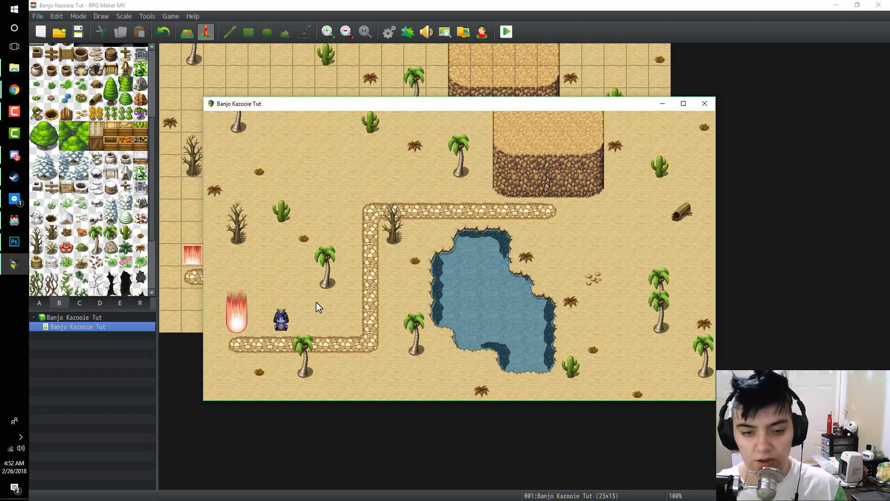
{"action": "left_click", "coordinate": [317, 301]}
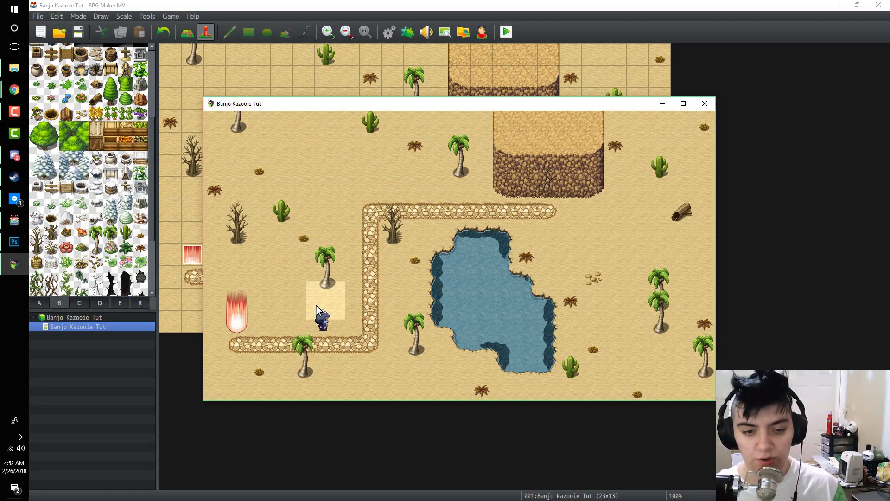
{"action": "key", "text": "Left"}
{"action": "key", "text": "Down"}
{"action": "key", "text": "Left"}
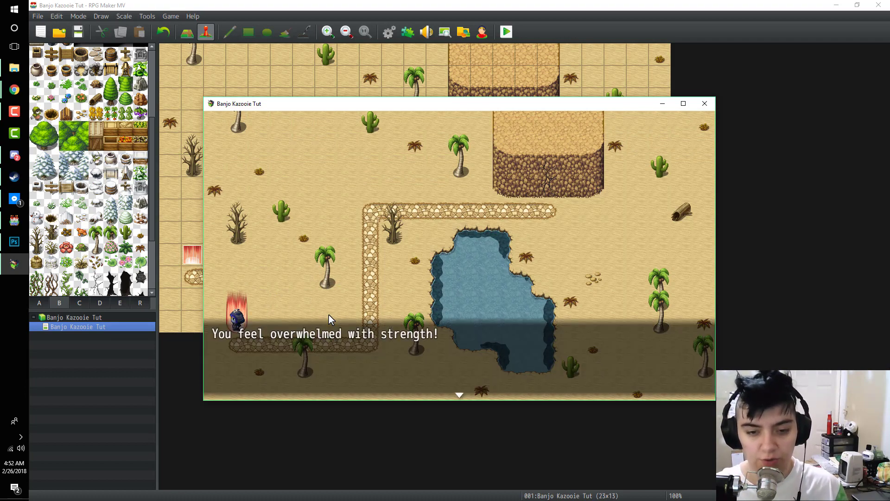
Step: Dismiss the strength message and walk the character along the stone path to the cracked cliff wall to break it open
{"action": "key", "text": "Return"}
{"action": "key", "text": "Up"}
{"action": "key", "text": "Right"}
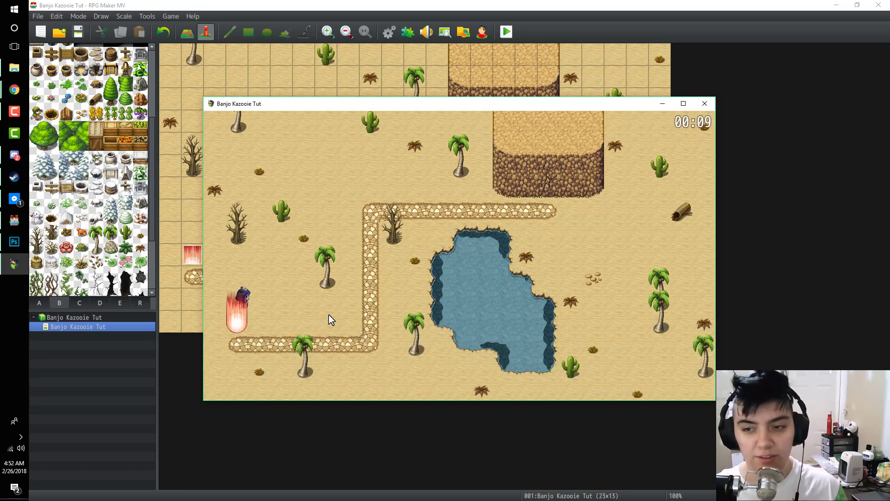
{"action": "key", "text": "Right"}
{"action": "key", "text": "Up"}
{"action": "key", "text": "Right"}
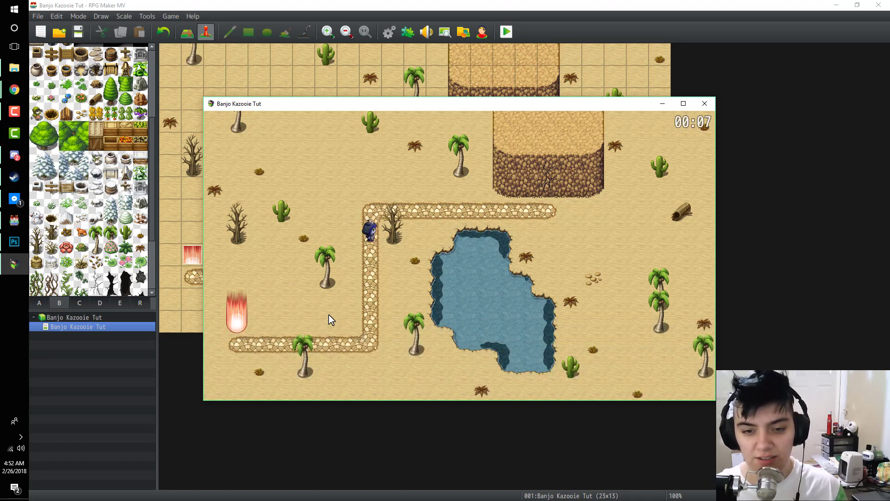
{"action": "key", "text": "Right"}
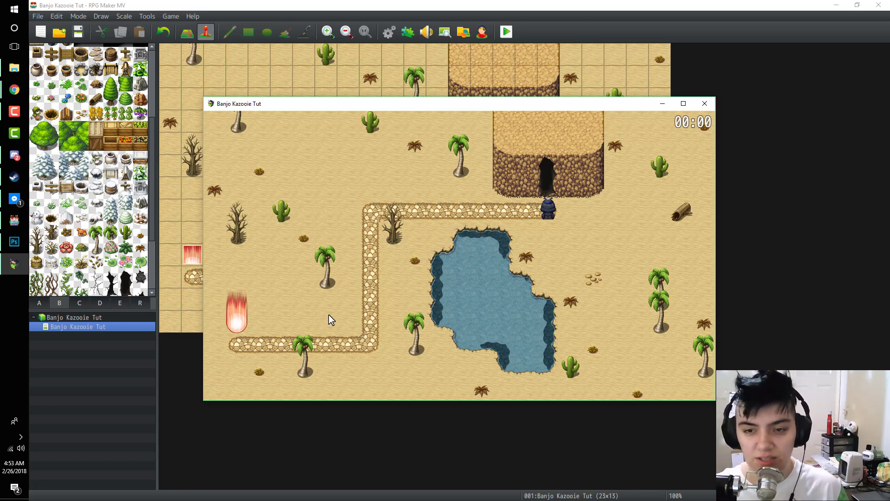
Step: Walk the character back along the path away from the cave opening and end the playtest
{"action": "key", "text": "Left"}
{"action": "key", "text": "Left"}
{"action": "key", "text": "Left"}
{"action": "key", "text": "Left"}
{"action": "key", "text": "Down"}
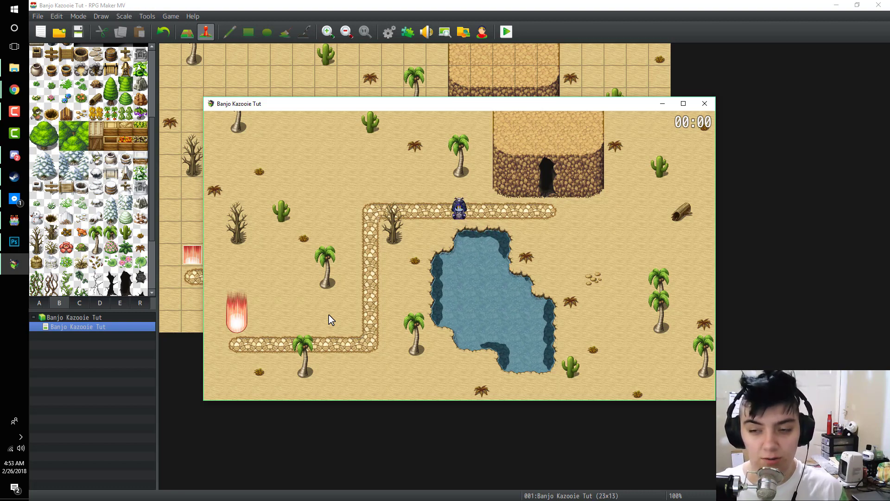
{"action": "left_click", "coordinate": [699, 107]}
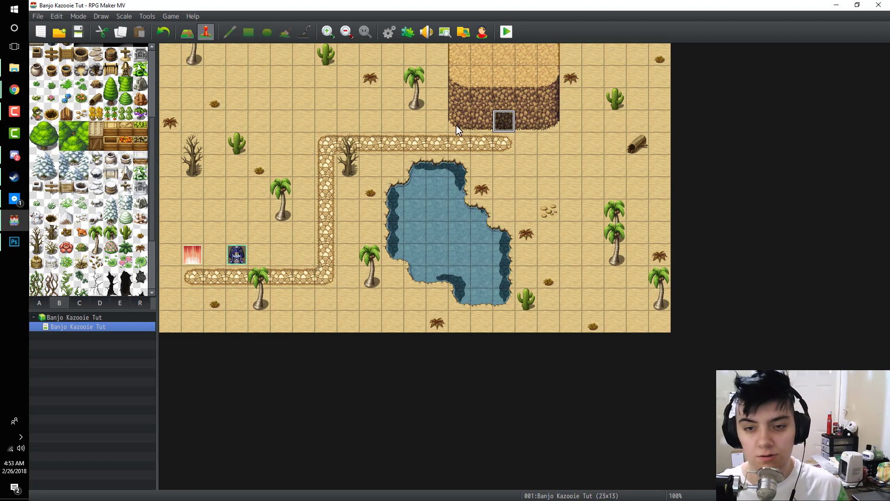
Step: Add a Control Timer: Stop command after the Self Switch A command on EV002's first page and save the event
{"action": "double_click", "coordinate": [504, 121]}
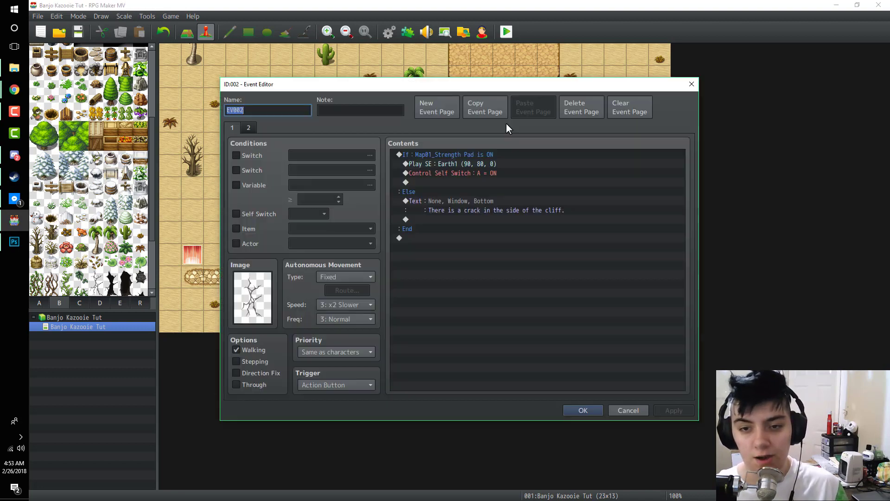
{"action": "double_click", "coordinate": [454, 183]}
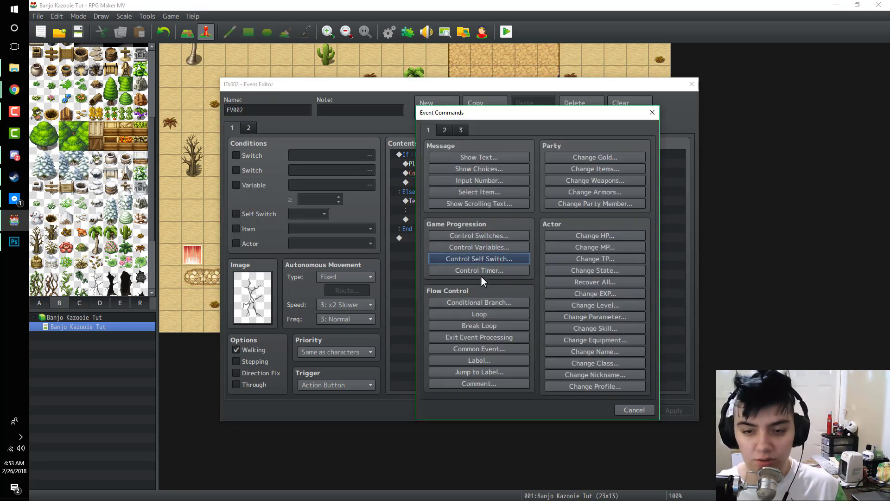
{"action": "left_click", "coordinate": [489, 271]}
{"action": "left_click", "coordinate": [547, 249]}
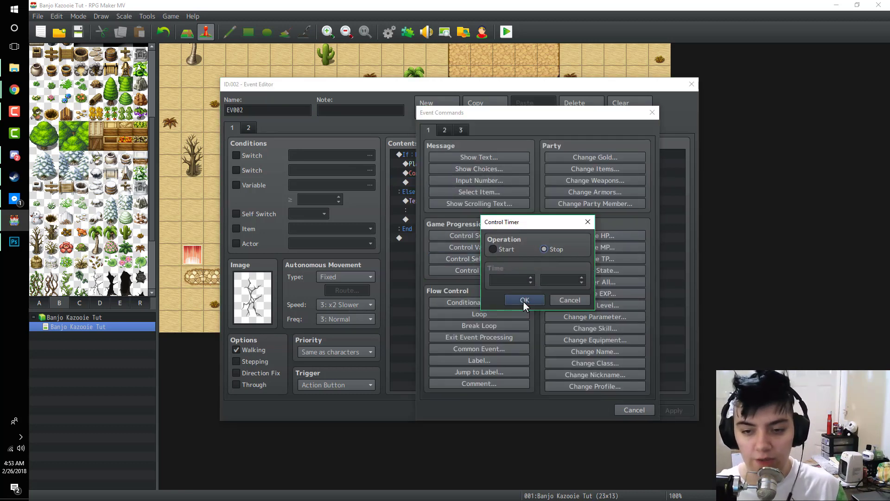
{"action": "left_click", "coordinate": [524, 300]}
{"action": "left_click", "coordinate": [670, 410]}
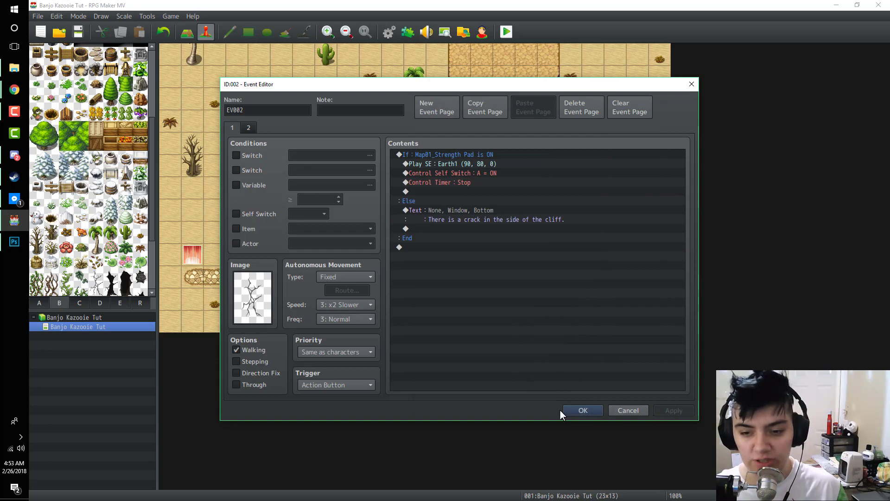
{"action": "left_click", "coordinate": [584, 411]}
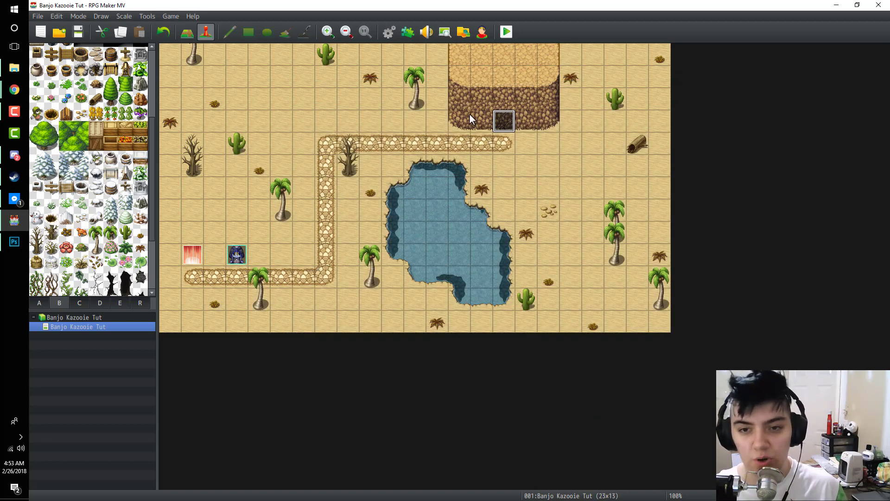
Step: Save the game changes, start a new game in a playtest, and inspect the cliff crack without the strength power-up
{"action": "left_click", "coordinate": [504, 32]}
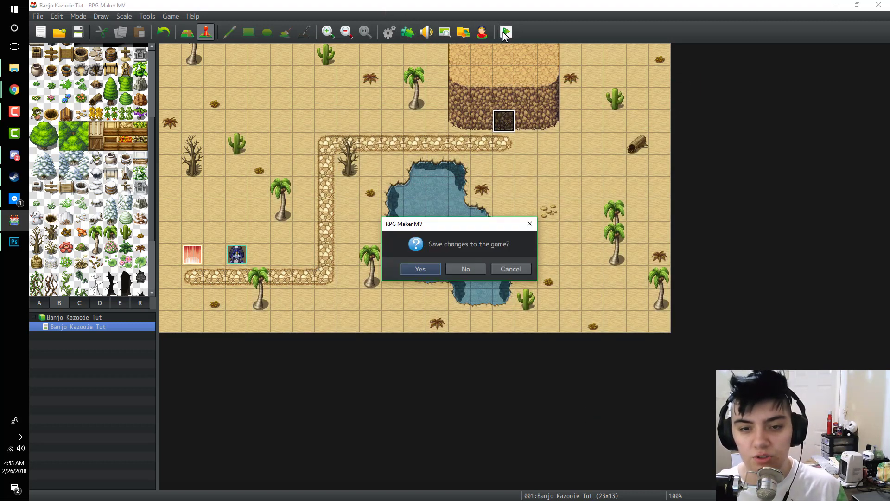
{"action": "left_click", "coordinate": [414, 268]}
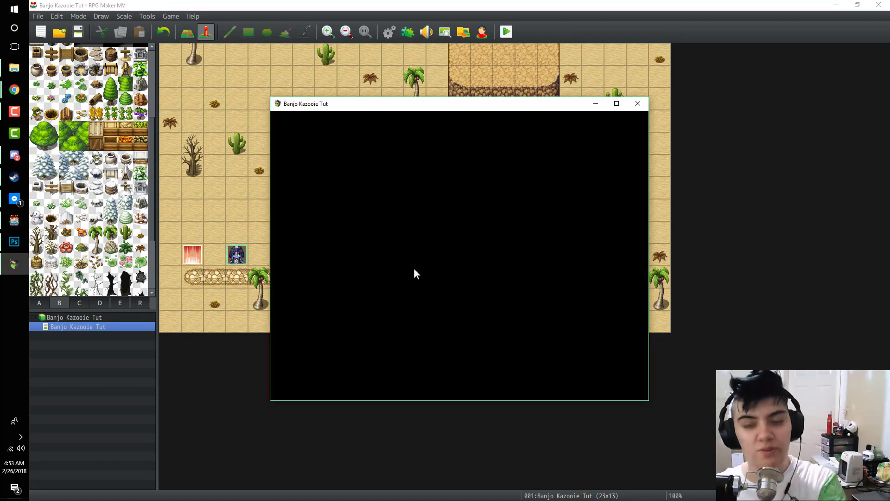
{"action": "key", "text": "Return"}
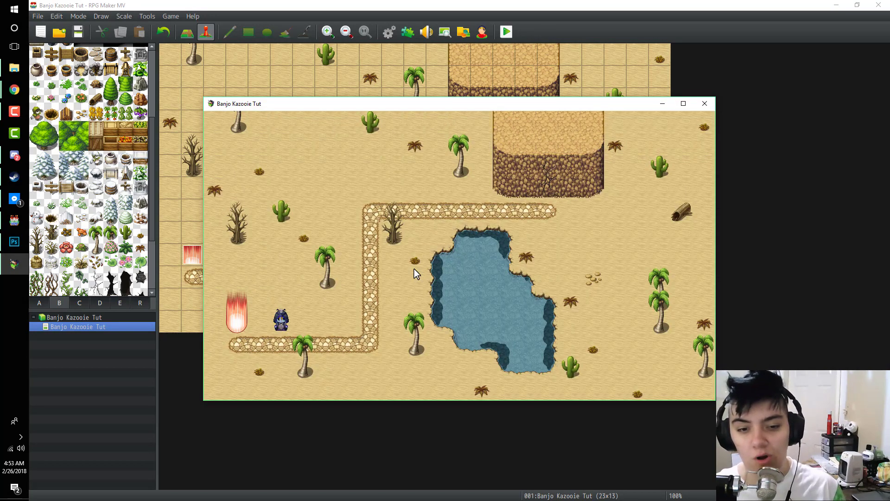
{"action": "key", "text": "Right"}
{"action": "key", "text": "Up"}
{"action": "key", "text": "Right"}
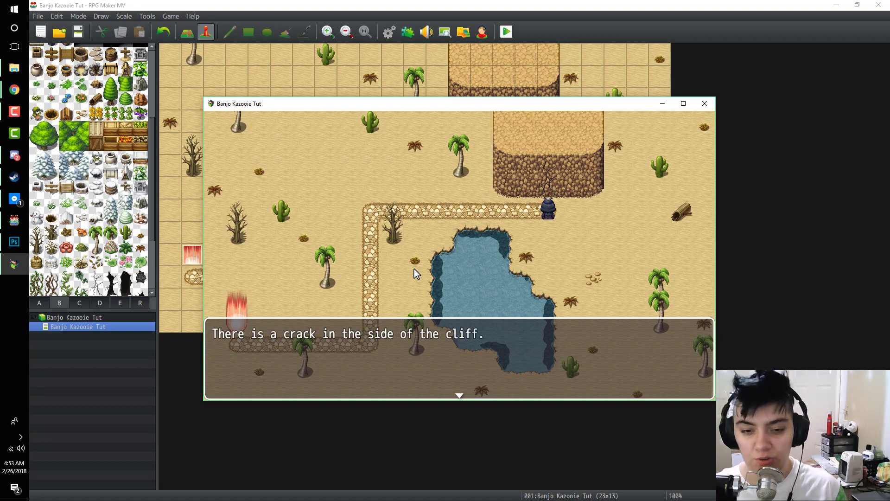
Step: Close the crack message, walk the character back onto the glowing red strength pad, and dismiss its message
{"action": "key", "text": "Return"}
{"action": "key", "text": "Left"}
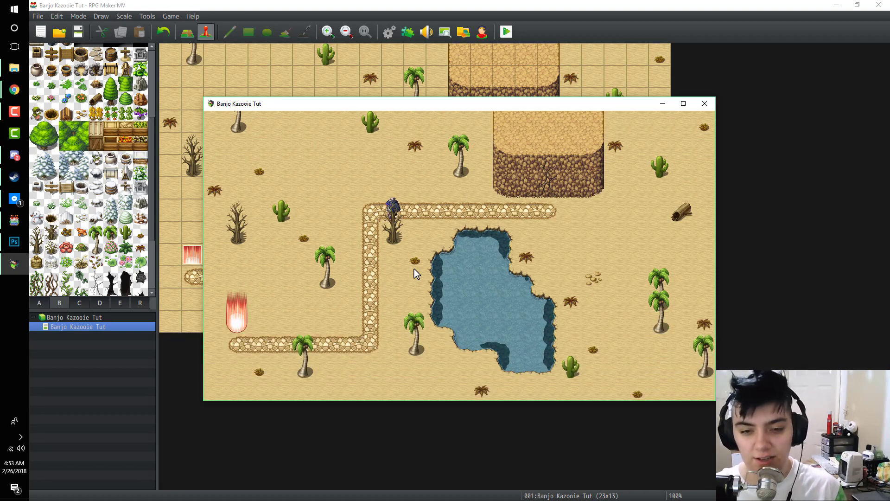
{"action": "key", "text": "Down"}
{"action": "key", "text": "Left"}
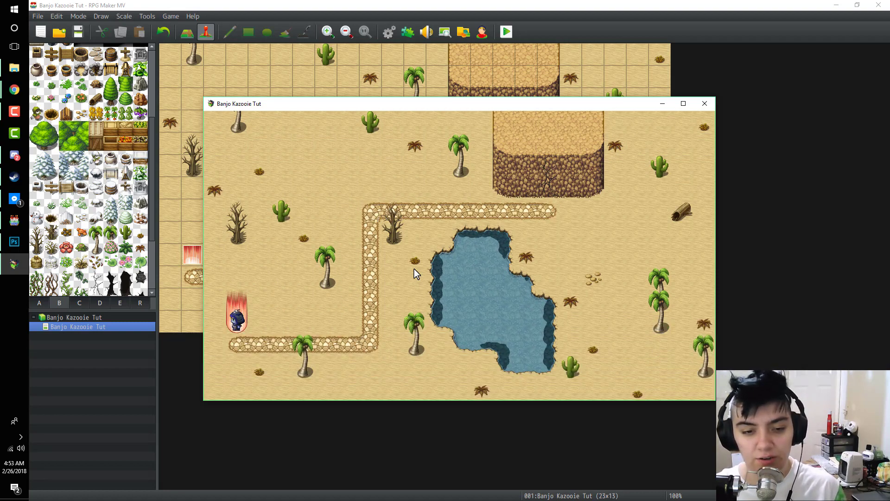
{"action": "key", "text": "Return"}
Step: Walk the character around away from the cliff until the strength timer runs out, and end the playtest
{"action": "key", "text": "Up"}
{"action": "key", "text": "Right"}
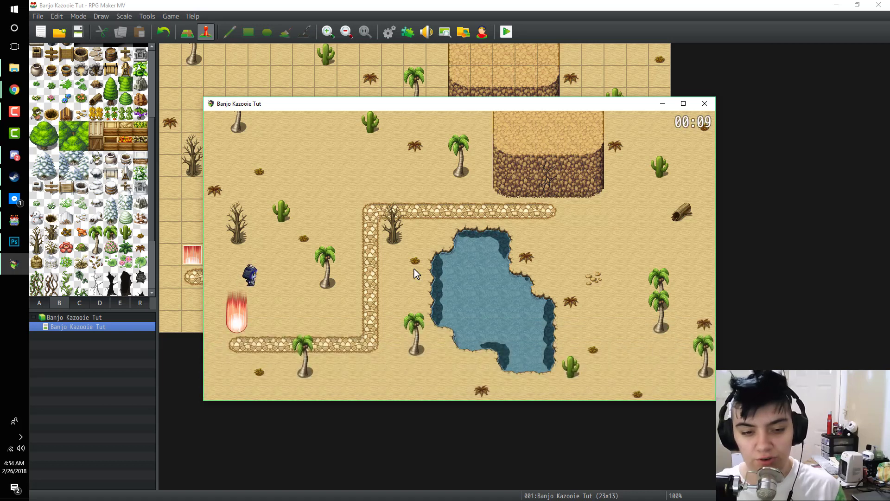
{"action": "key", "text": "Down"}
{"action": "key", "text": "Right"}
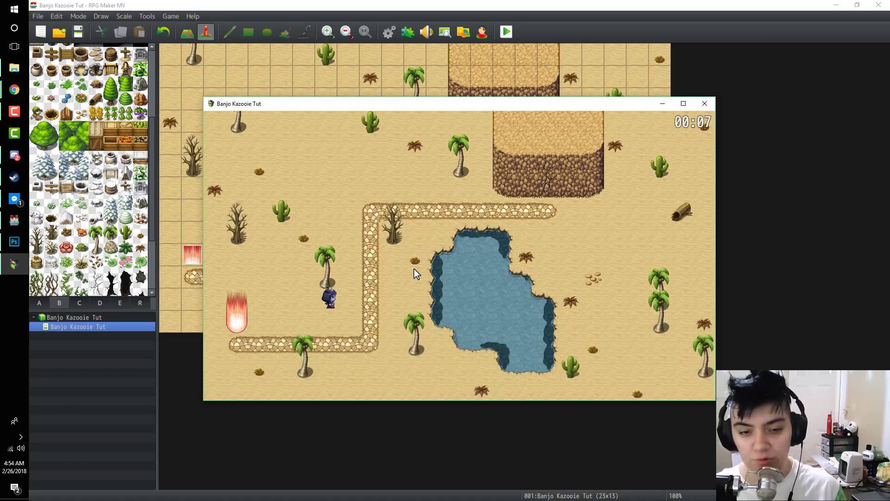
{"action": "key", "text": "Up"}
{"action": "key", "text": "Down"}
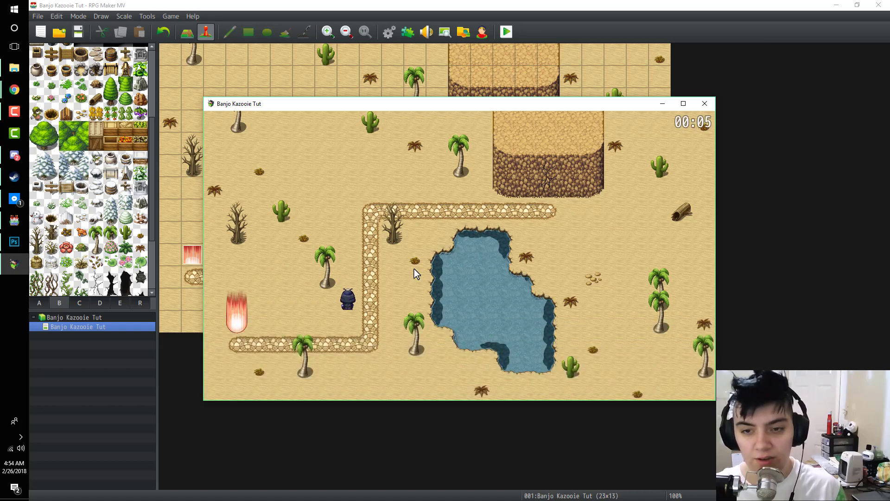
{"action": "key", "text": "Up"}
{"action": "key", "text": "Right"}
{"action": "key", "text": "Down"}
{"action": "key", "text": "Left"}
{"action": "key", "text": "Down"}
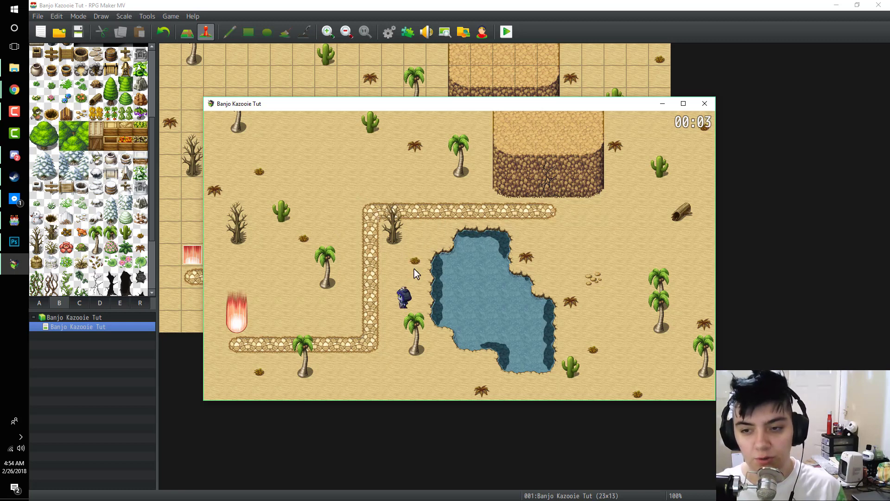
{"action": "key", "text": "Left"}
{"action": "key", "text": "Up"}
{"action": "key", "text": "Down"}
{"action": "key", "text": "Right"}
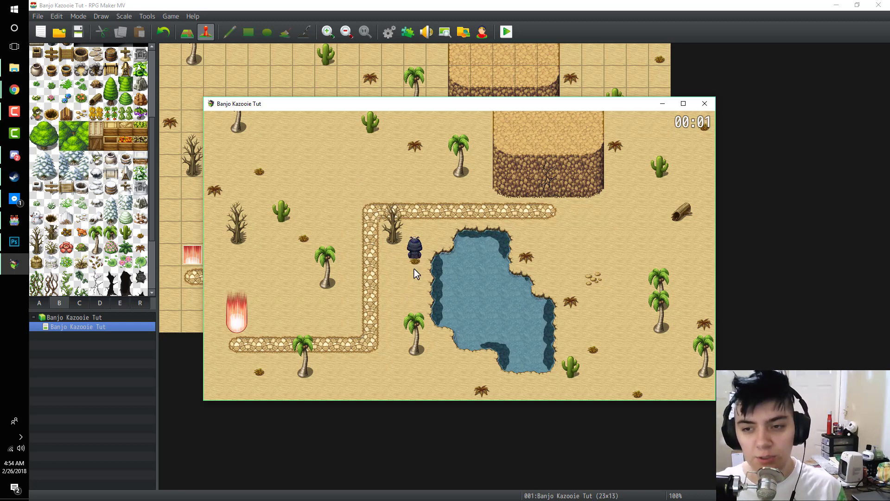
{"action": "key", "text": "Up"}
{"action": "key", "text": "Down"}
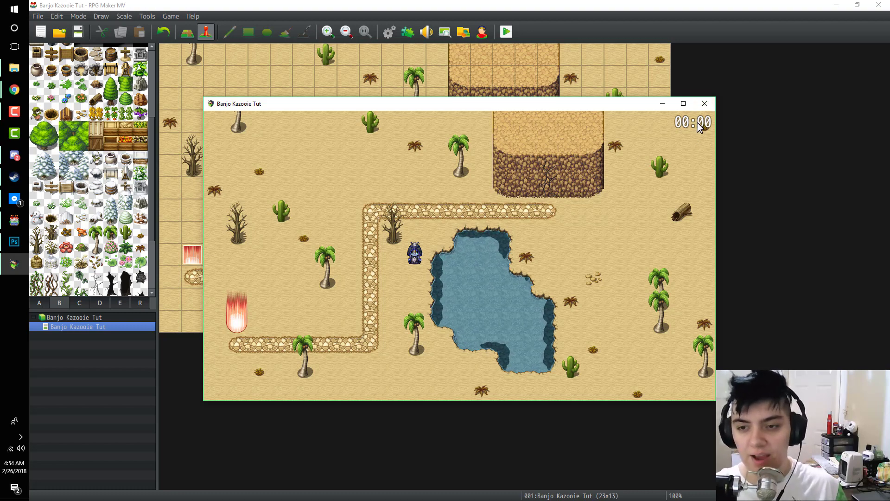
{"action": "left_click", "coordinate": [704, 103]}
Step: Set the trigger of EV001's second page to Parallel, check the third page, and save the event
{"action": "double_click", "coordinate": [193, 254]}
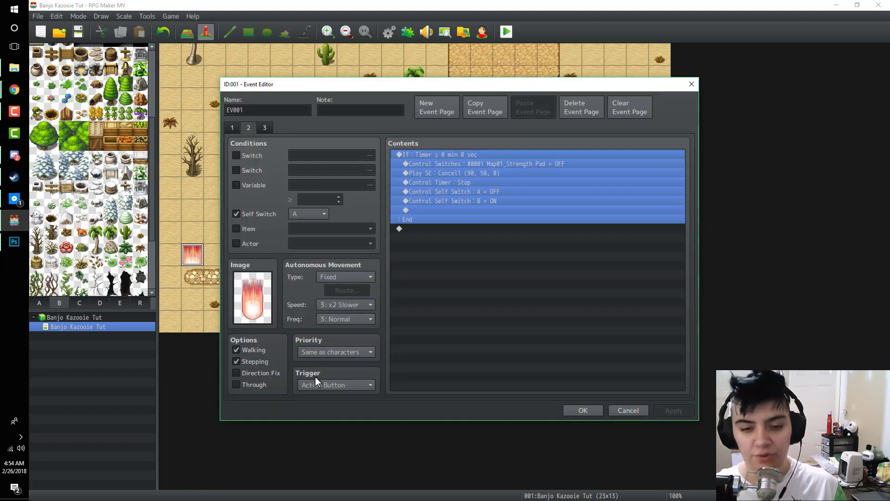
{"action": "mouse_move", "coordinate": [316, 378]}
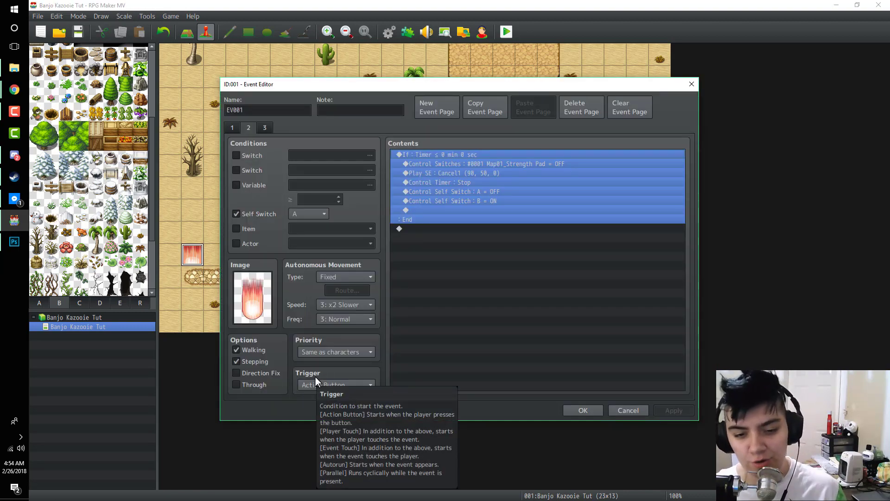
{"action": "left_click", "coordinate": [326, 388]}
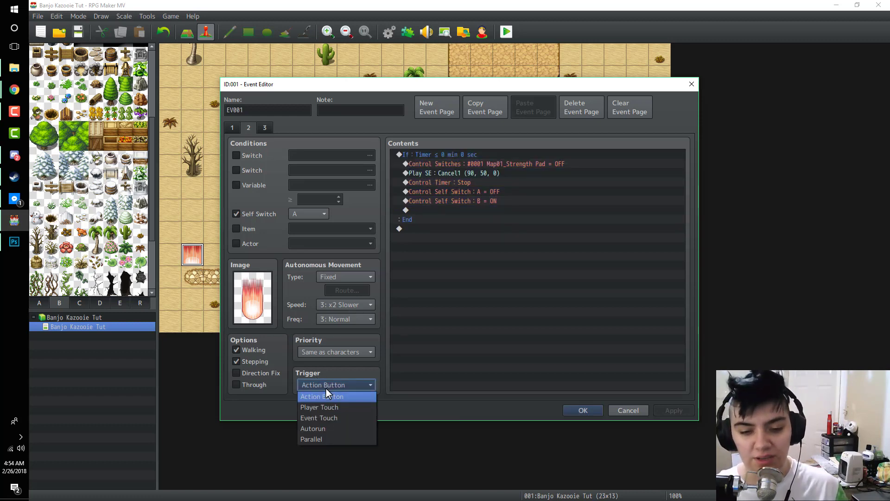
{"action": "left_click", "coordinate": [331, 438]}
{"action": "left_click", "coordinate": [675, 411]}
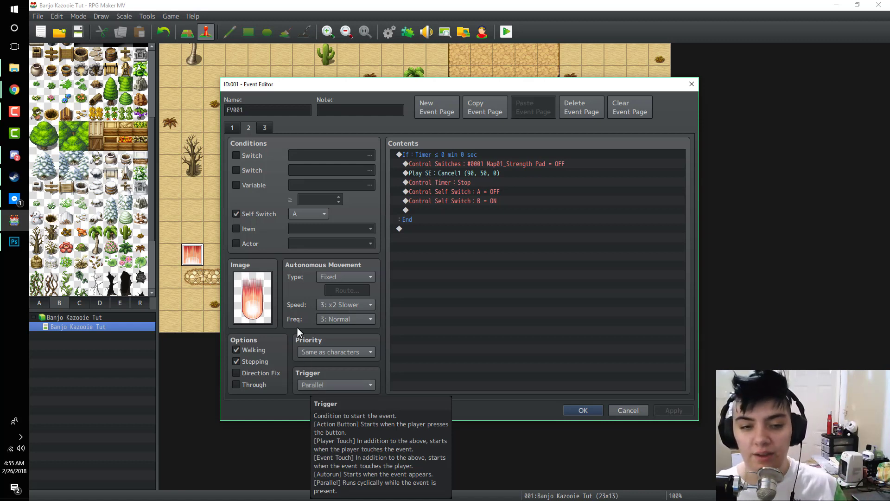
{"action": "left_click", "coordinate": [264, 128]}
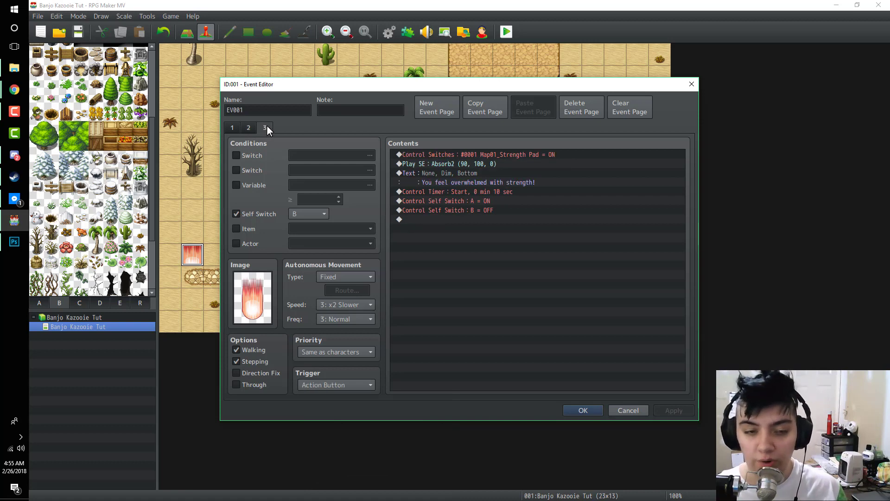
{"action": "left_click", "coordinate": [249, 133]}
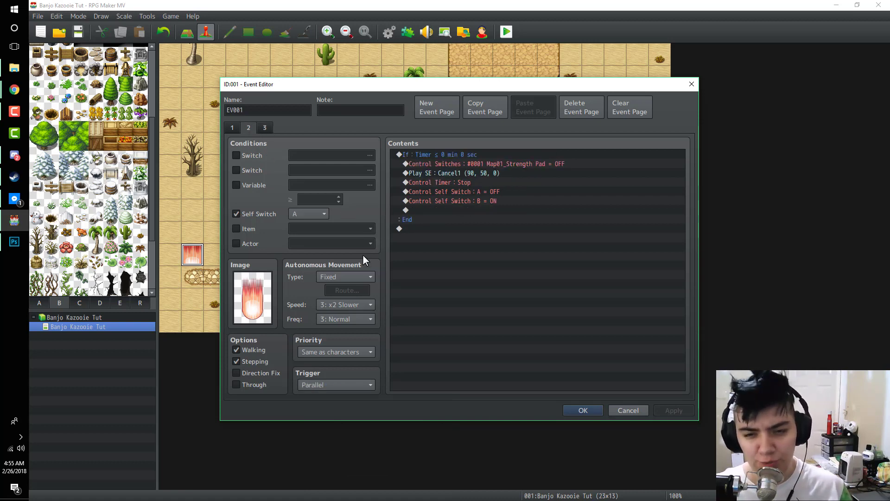
{"action": "left_click", "coordinate": [583, 411]}
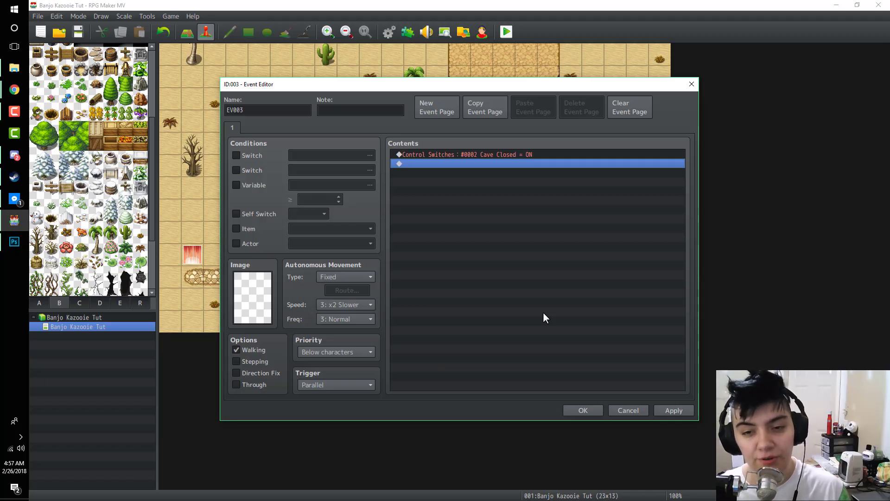
Step: Select the Control Switches command for #0002 Cave Closed in EV003's contents
{"action": "left_click", "coordinate": [468, 156]}
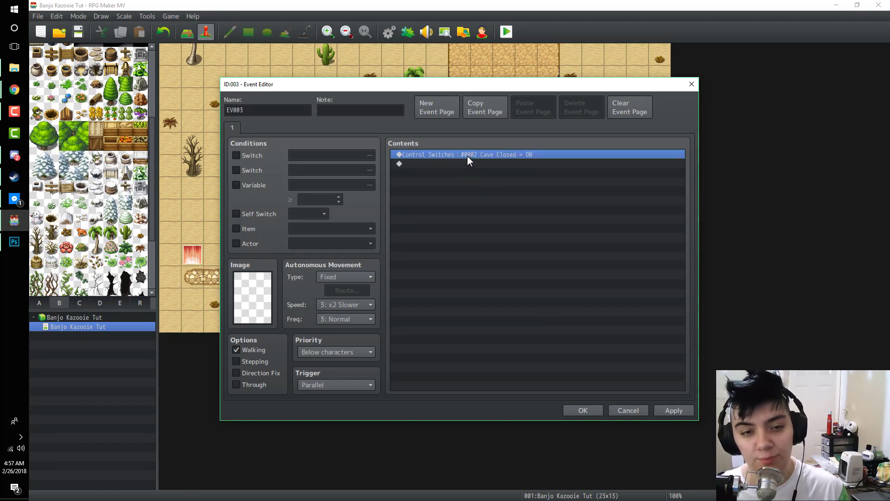